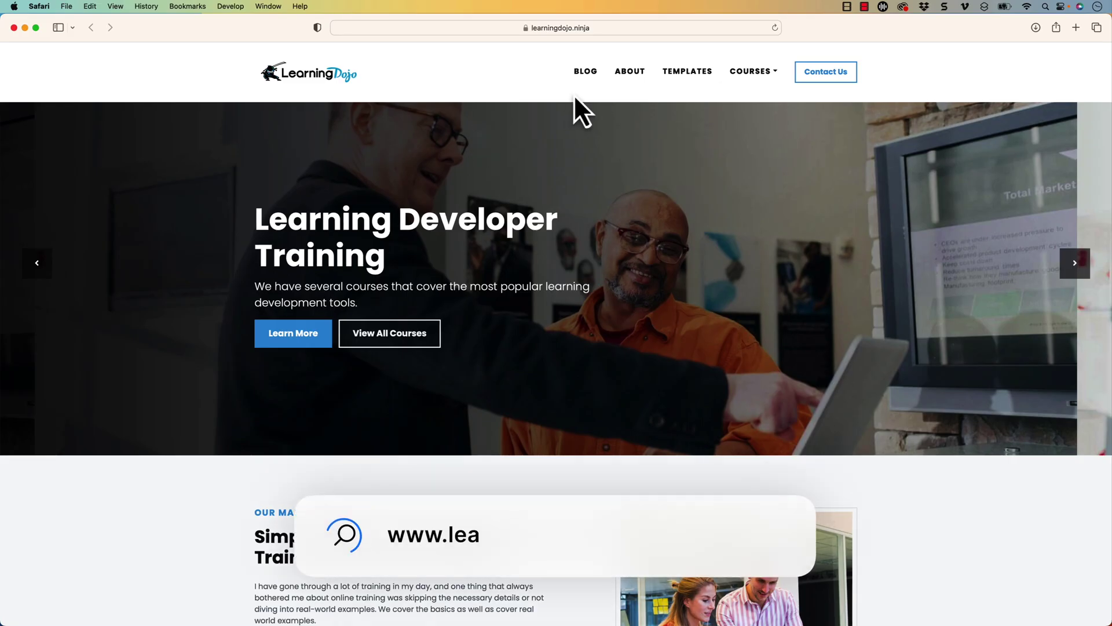
Browse the LearningDojo site's blog and look through the downloadable Storyline, xAPI and video learning templates
left_click(588, 71)
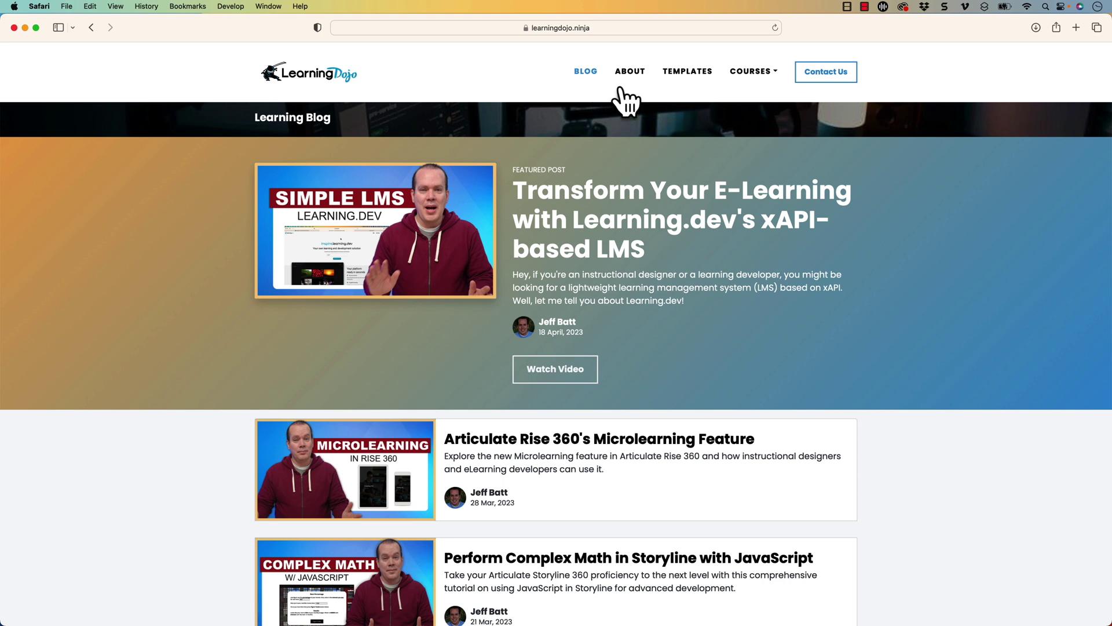
left_click(701, 74)
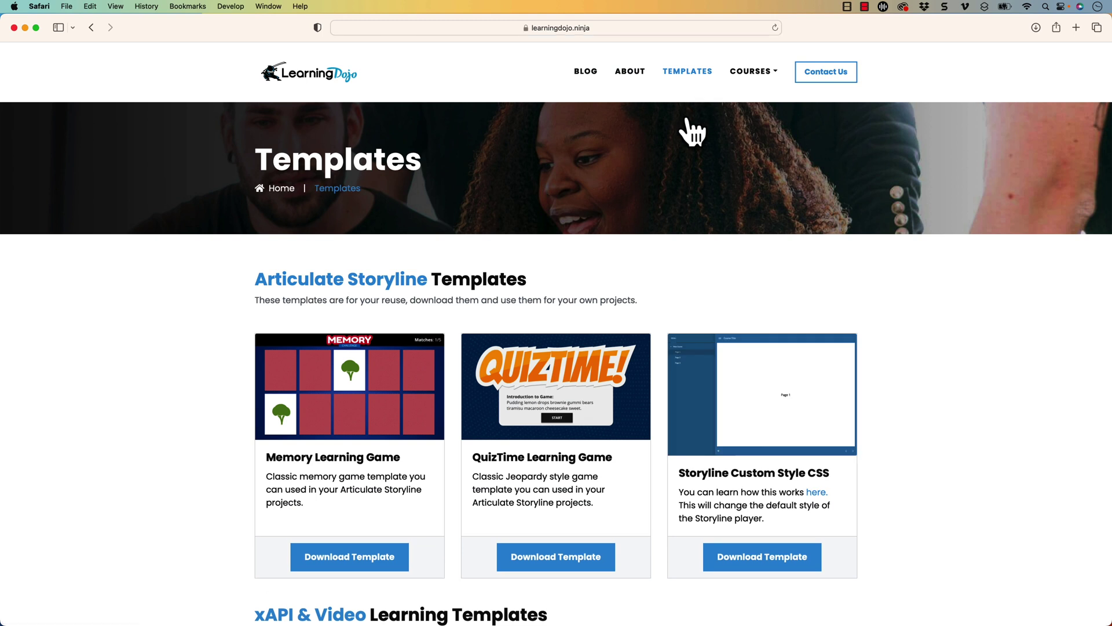
scroll(692, 133, "down", 3)
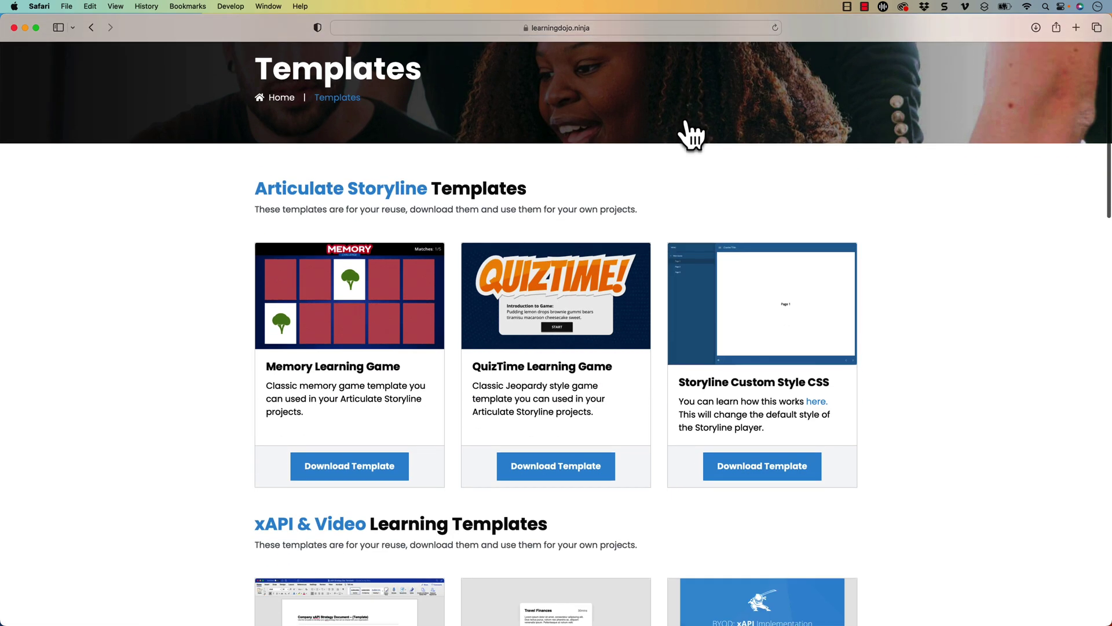
scroll(692, 133, "down", 9)
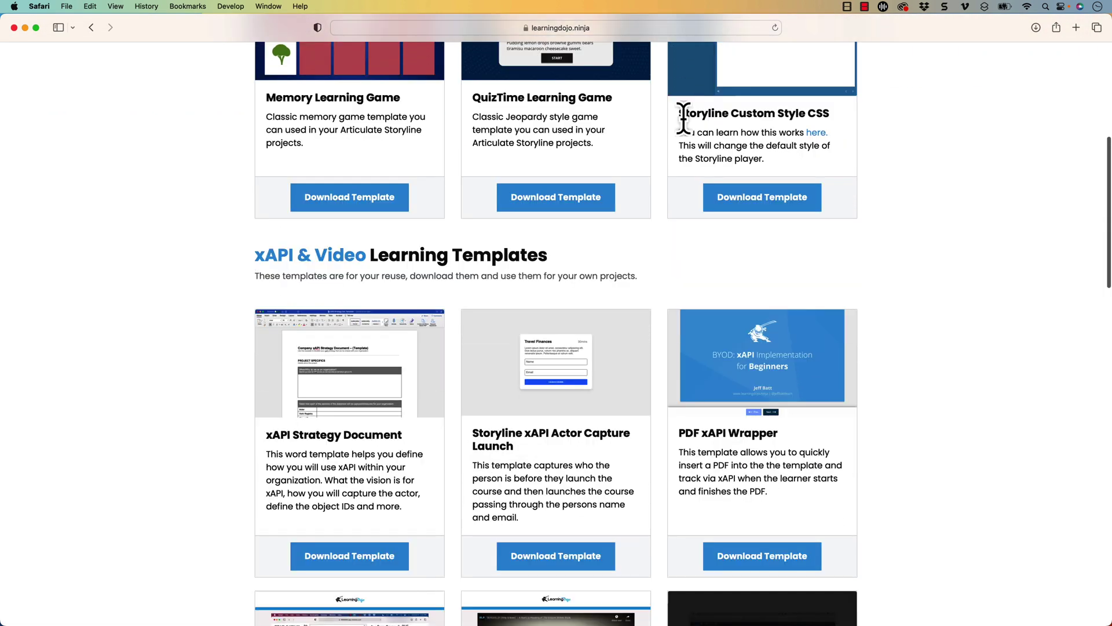
scroll(806, 372, "down", 2)
scroll(799, 377, "up", 11)
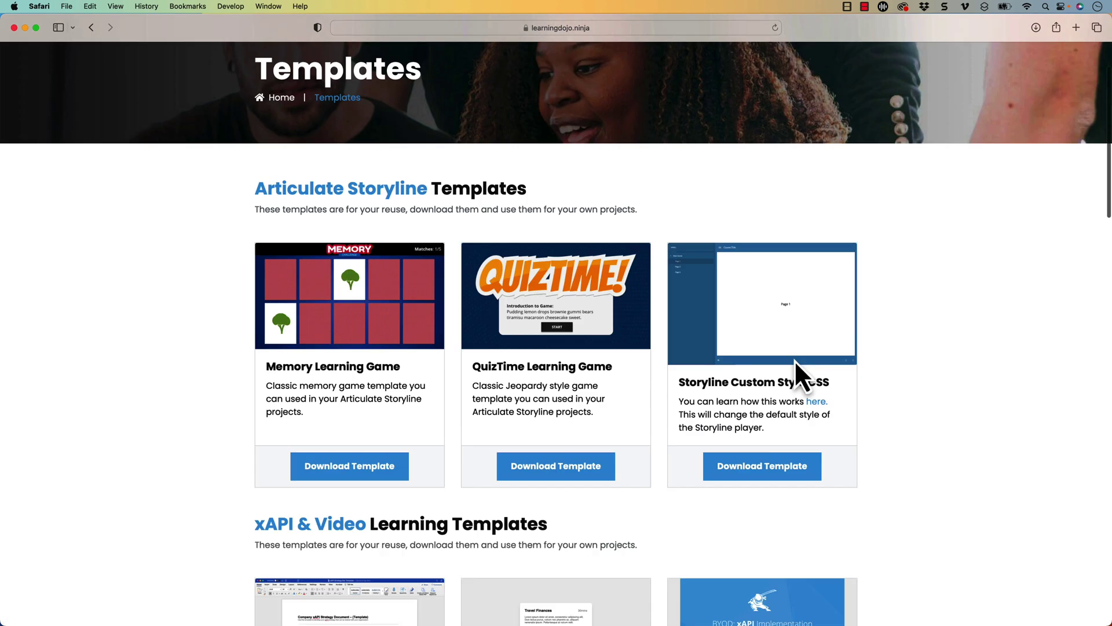
scroll(795, 359, "up", 3)
left_click(767, 78)
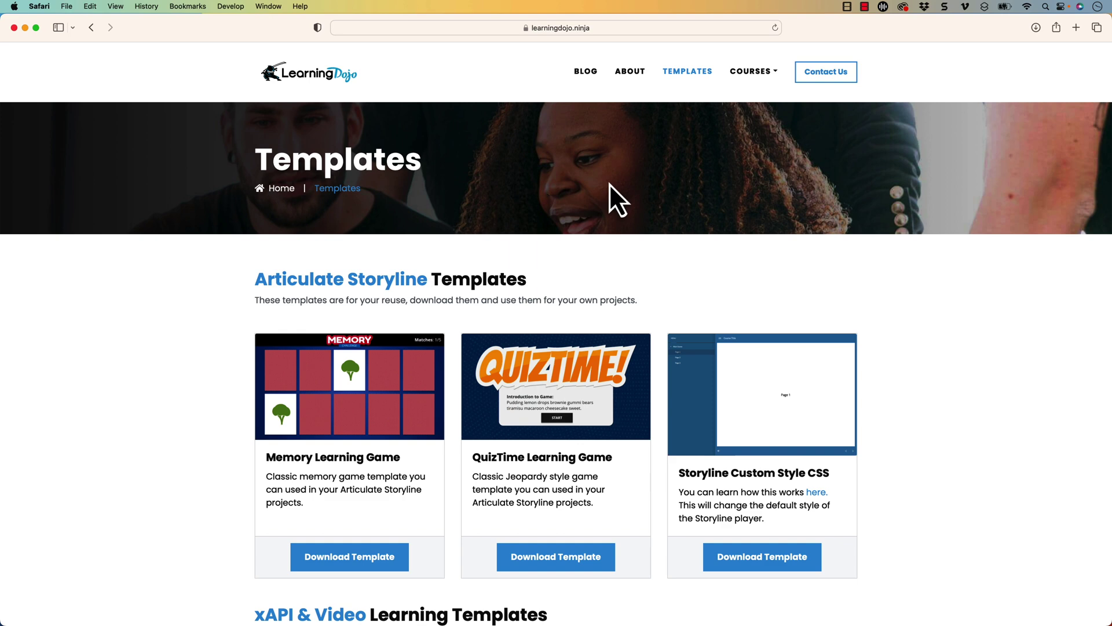
Open the Freepik website in a new browser tab, dismiss the Google sign-in offer, and go to its vectors
key("super+t")
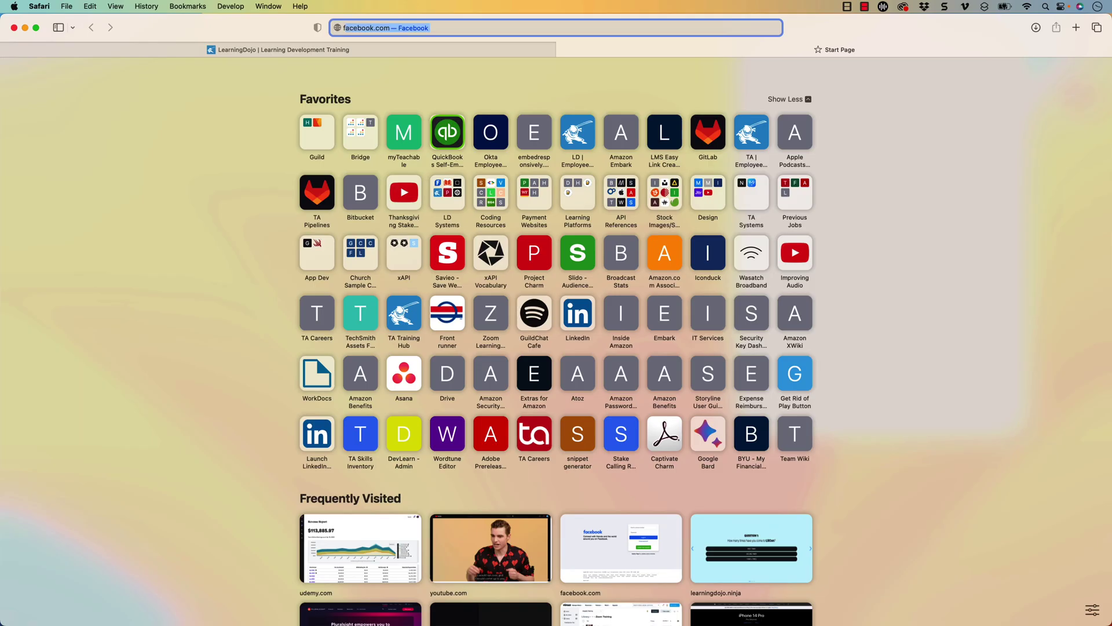
type("freepik")
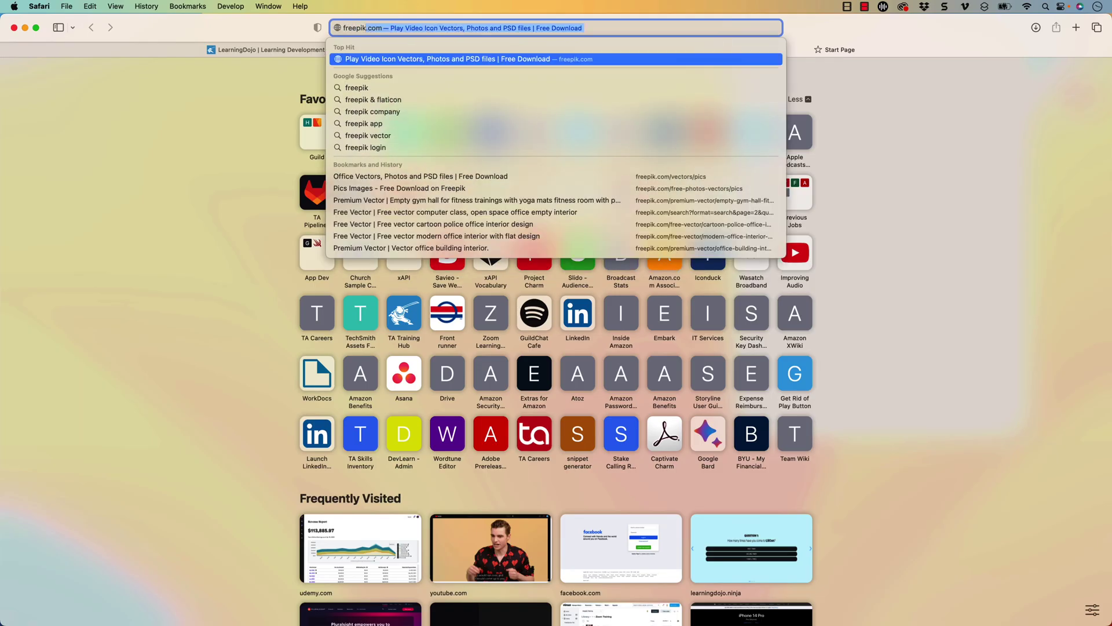
key("Return")
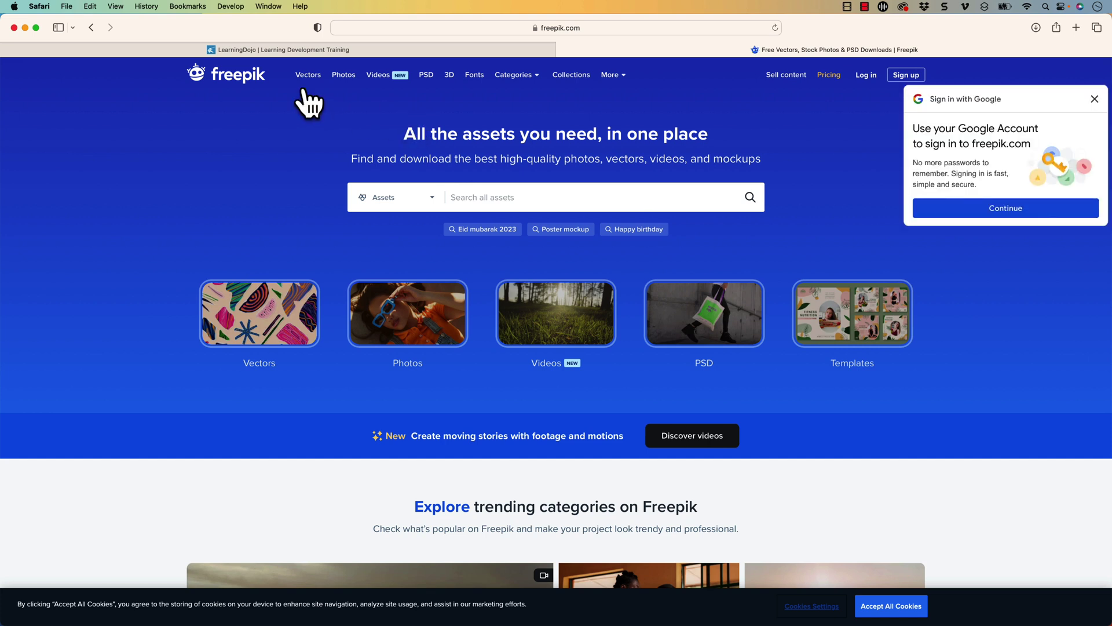
left_click(1094, 99)
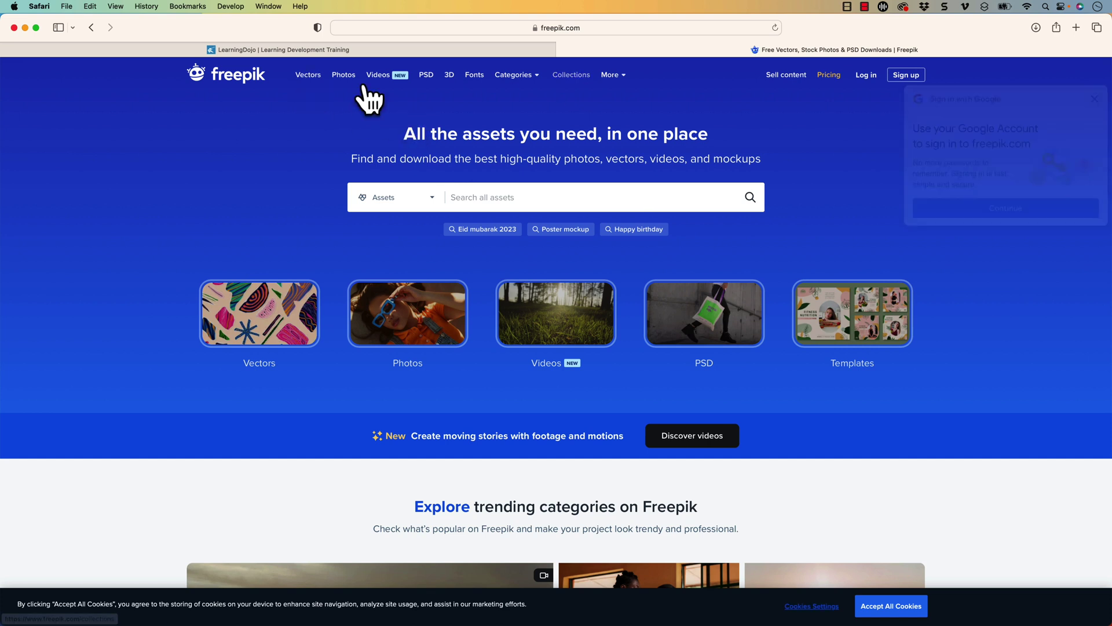
left_click(307, 87)
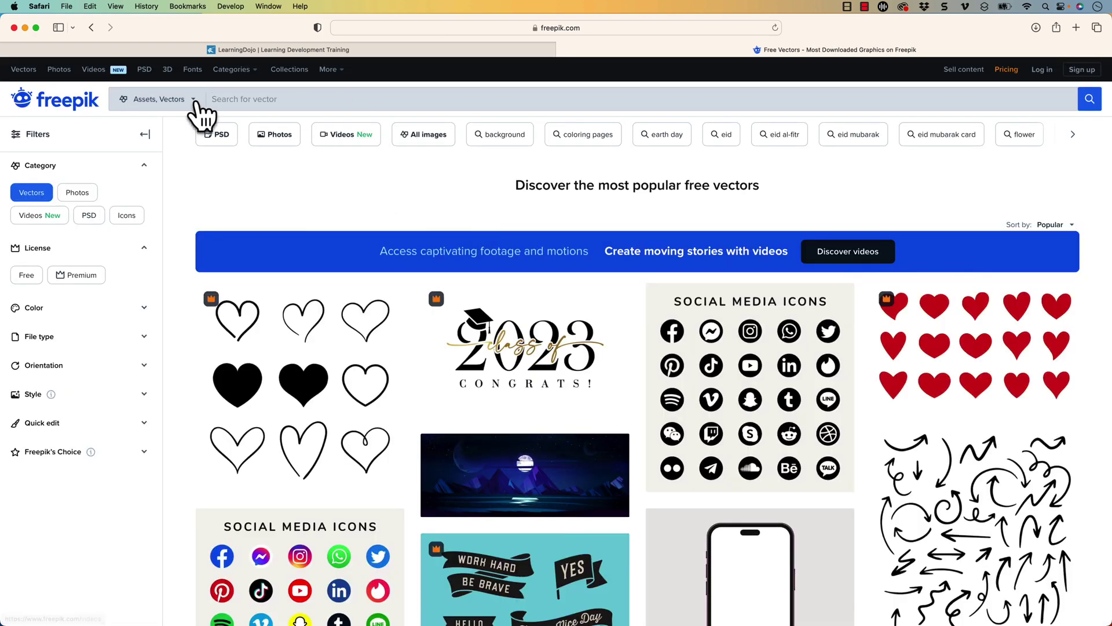
Search the Freepik vectors for "office" and dismiss the promotional video offer
left_click(240, 98)
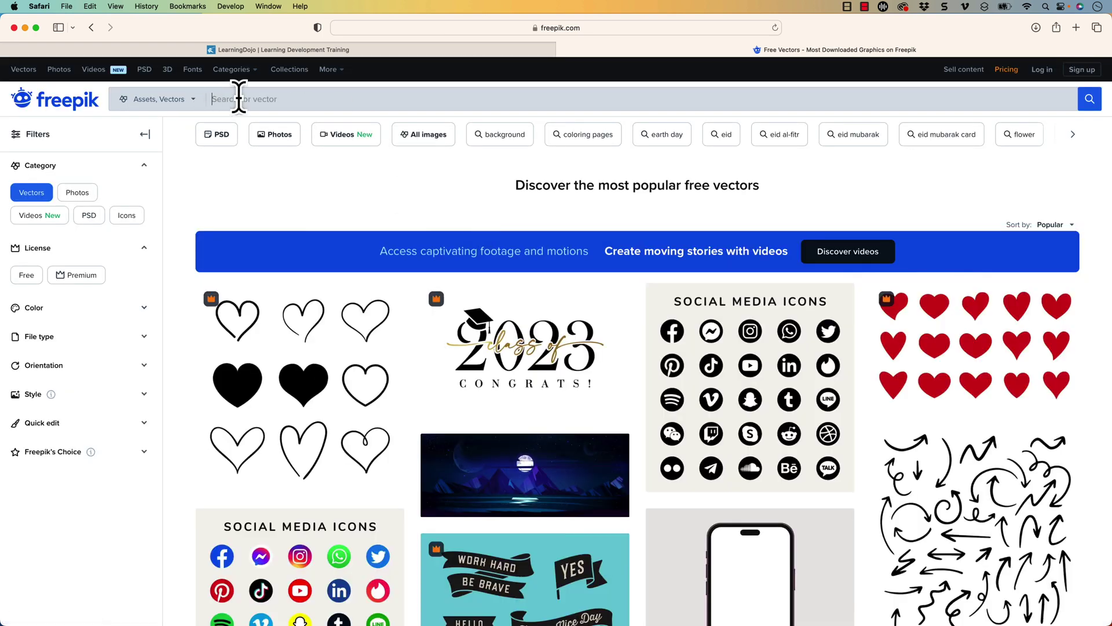
type("offi")
key("Return")
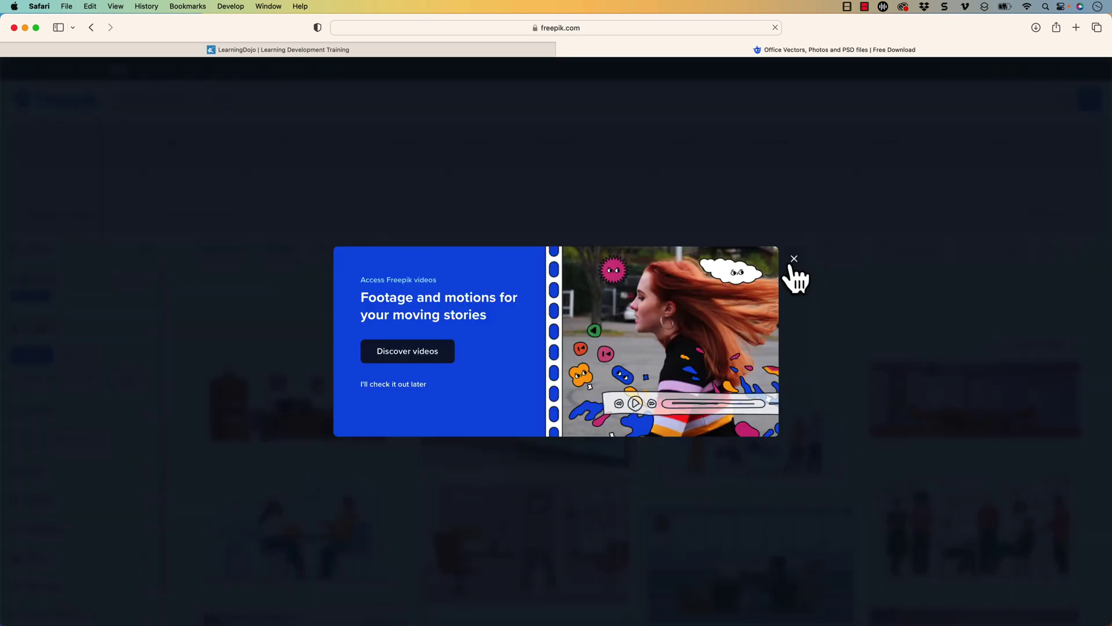
left_click(794, 274)
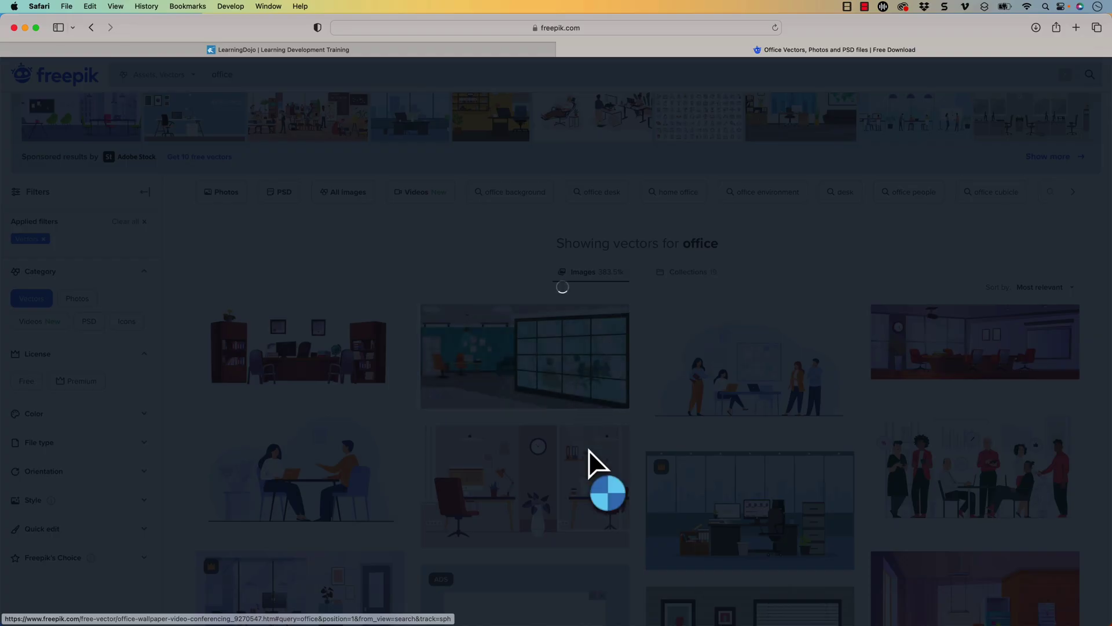
Open the free vector office wallpaper for video conferencing and review how to attribute it
left_click(588, 450)
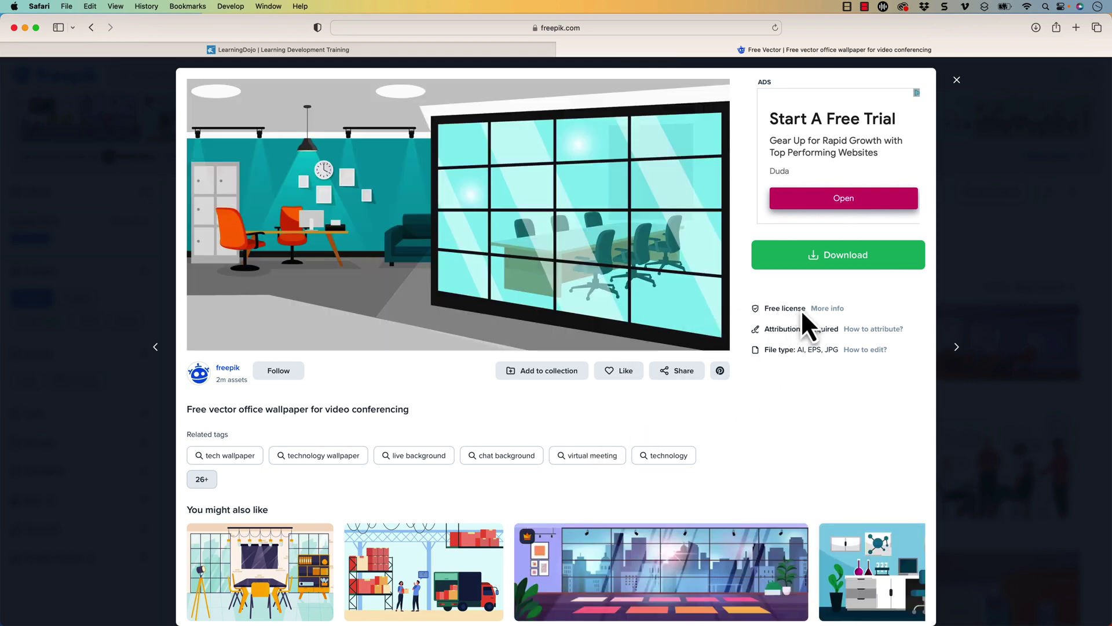
left_click(851, 338)
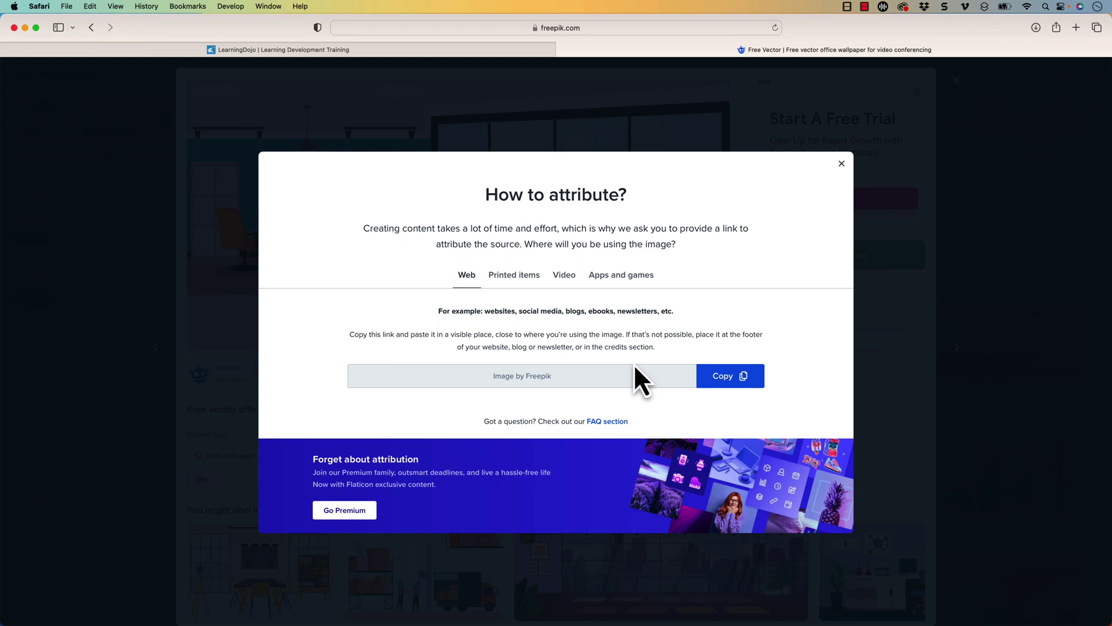
left_click(840, 164)
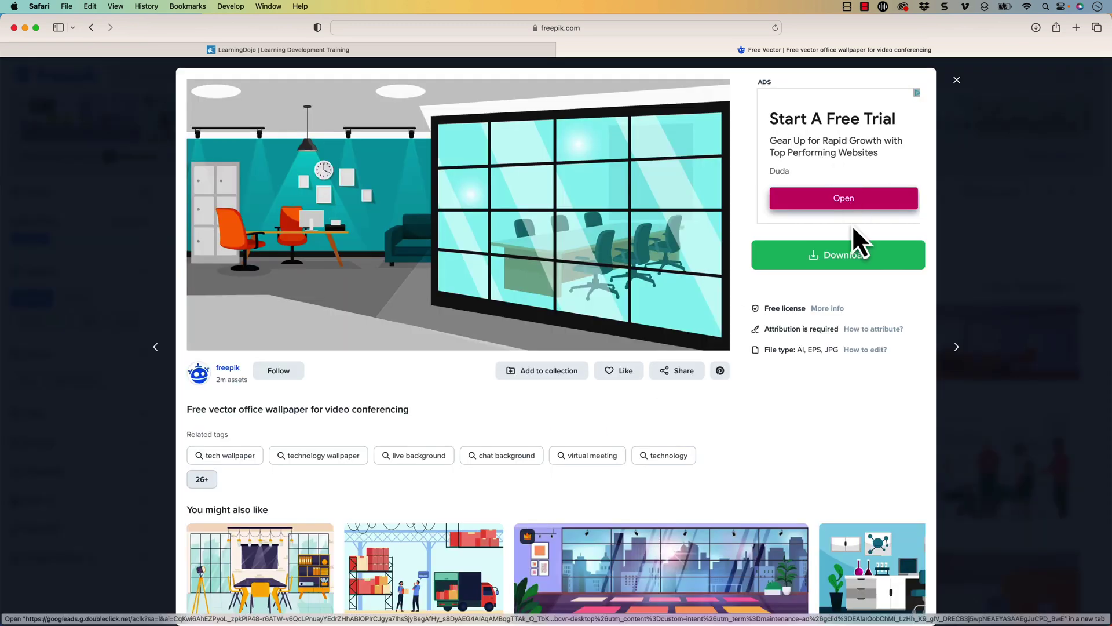
Download the office wallpaper vector for free as an AI file
left_click(842, 260)
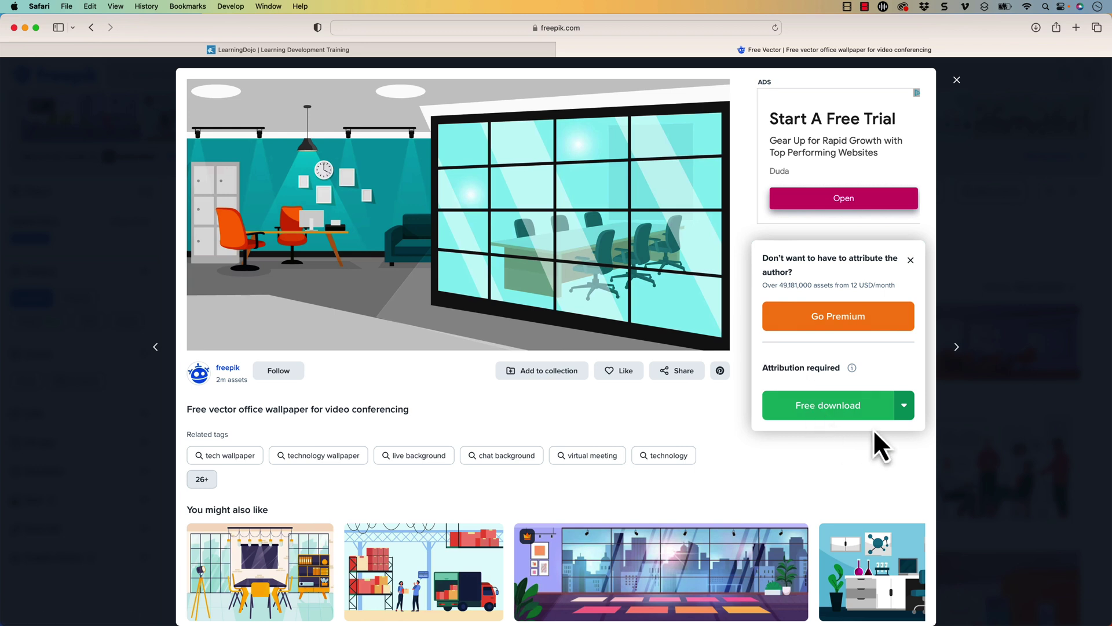
left_click(906, 407)
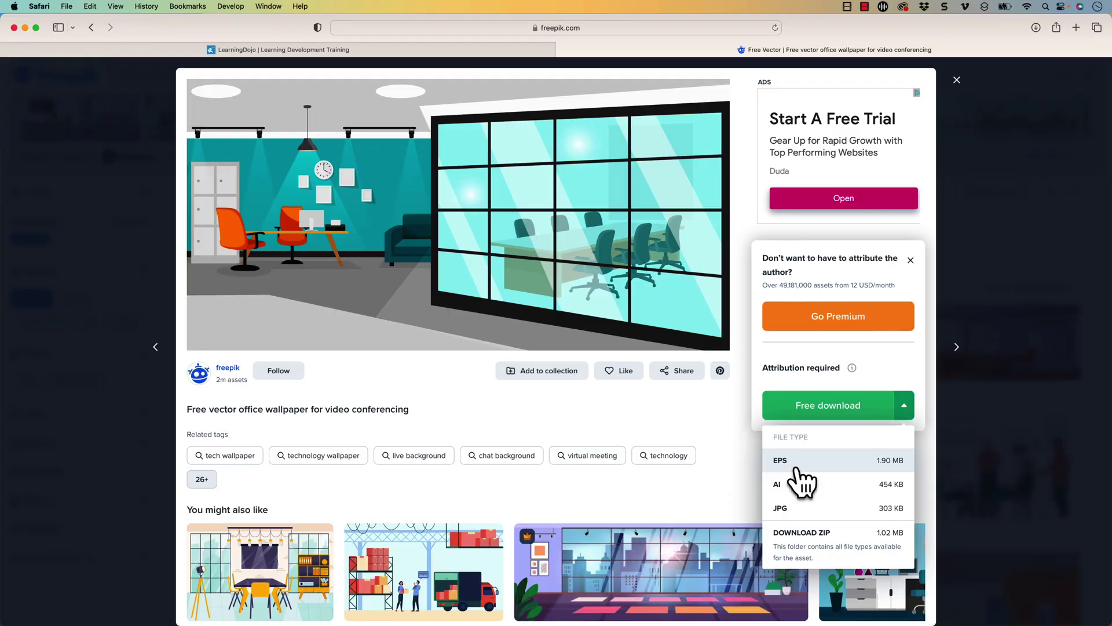
left_click(796, 484)
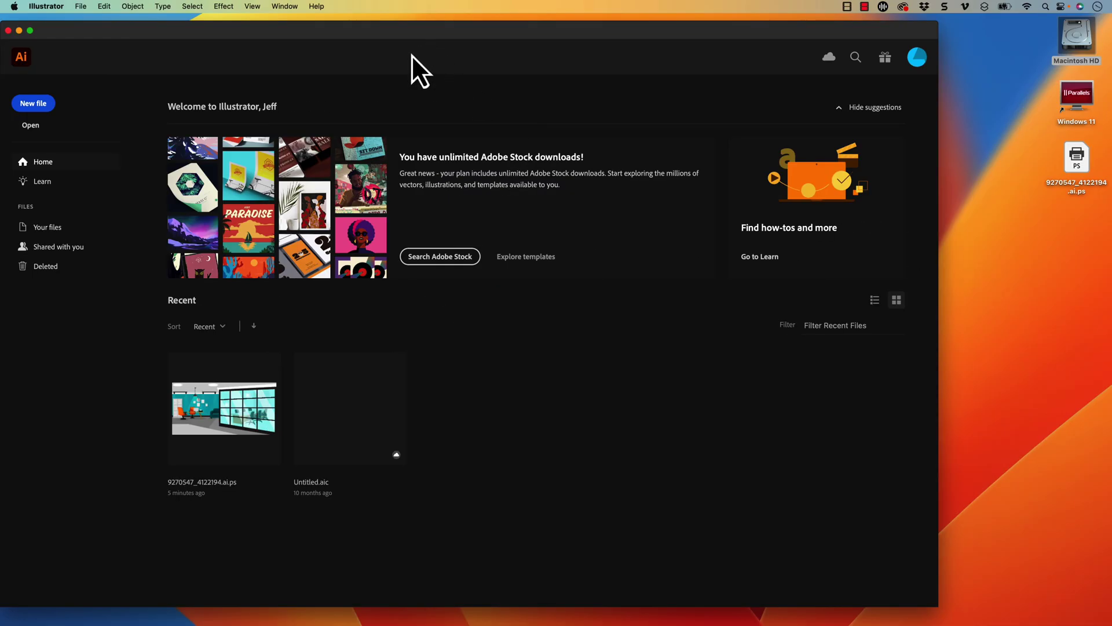
Open 9270547_4122194.ai.ps from the desktop in Adobe Illustrator 2023, dismiss the font notices, and clear the floating Pathfinder and Color panels
left_click_drag(446, 38, 464, 31)
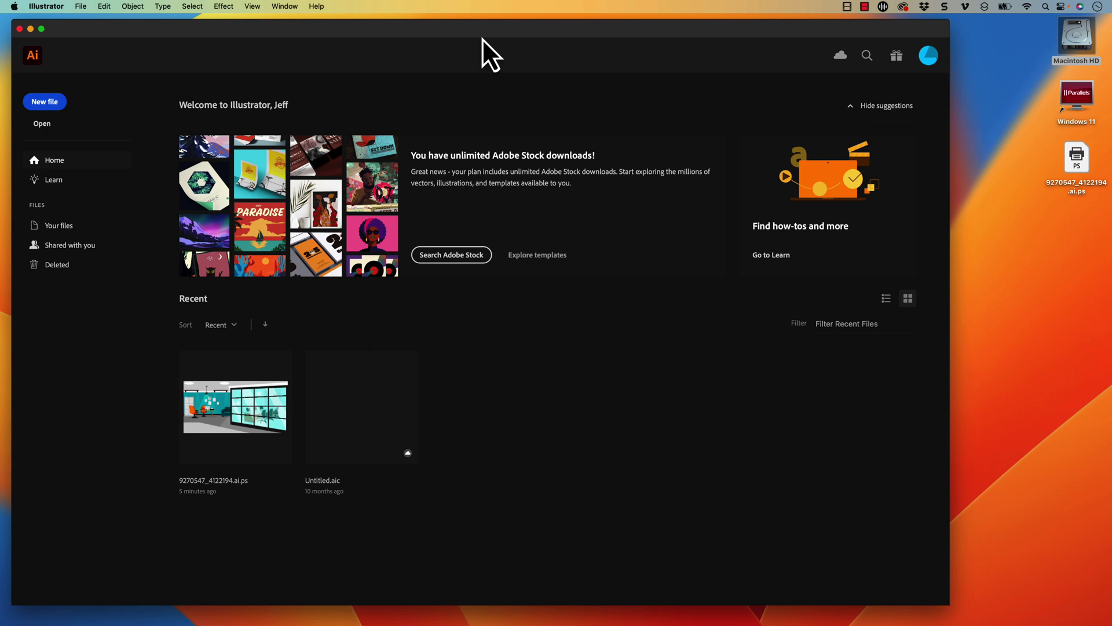
left_click(1071, 155)
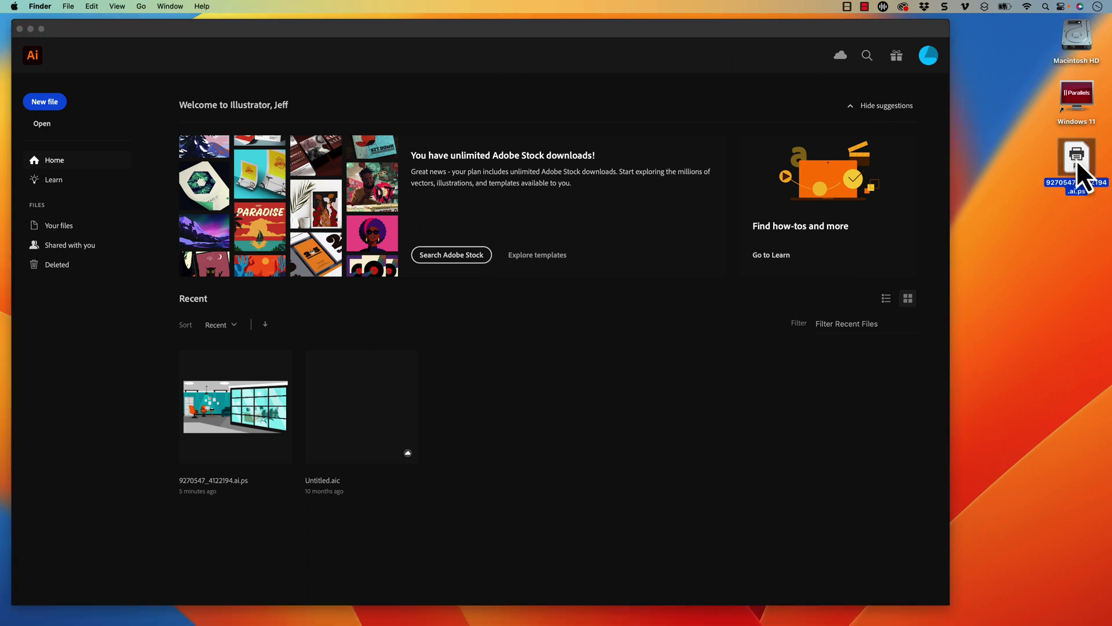
right_click(1077, 157)
mouse_move(1015, 176)
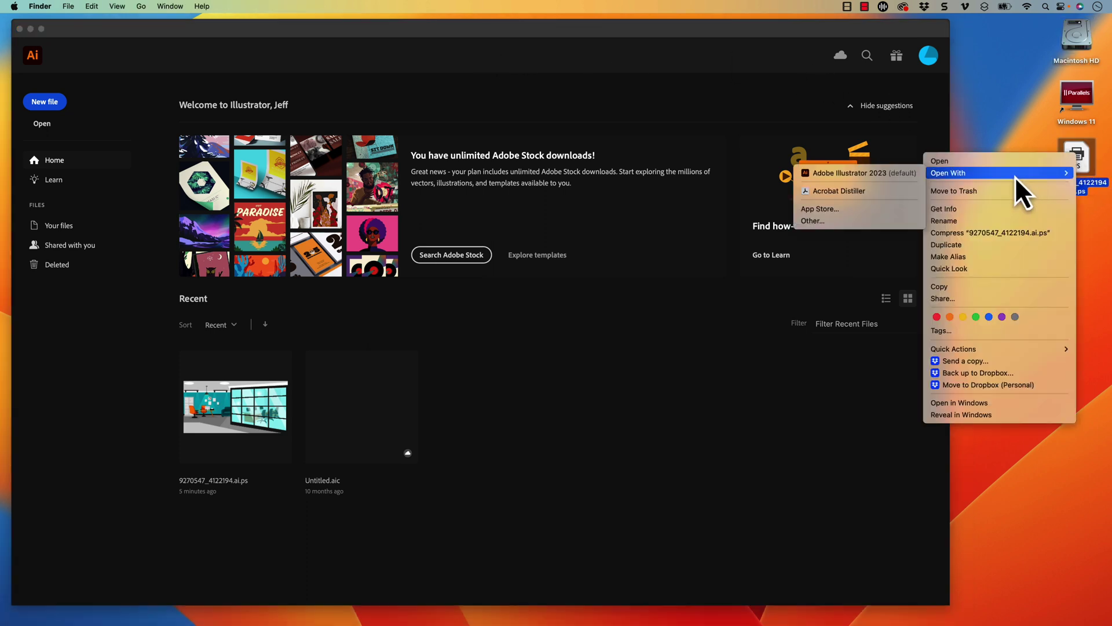
left_click(870, 172)
left_click(613, 378)
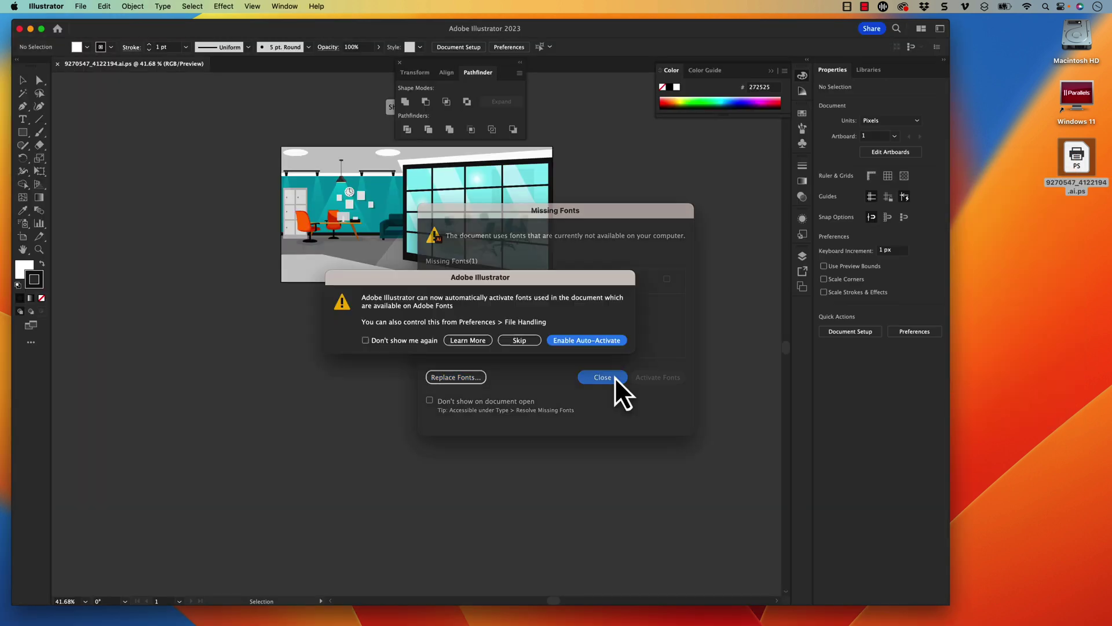
left_click(510, 341)
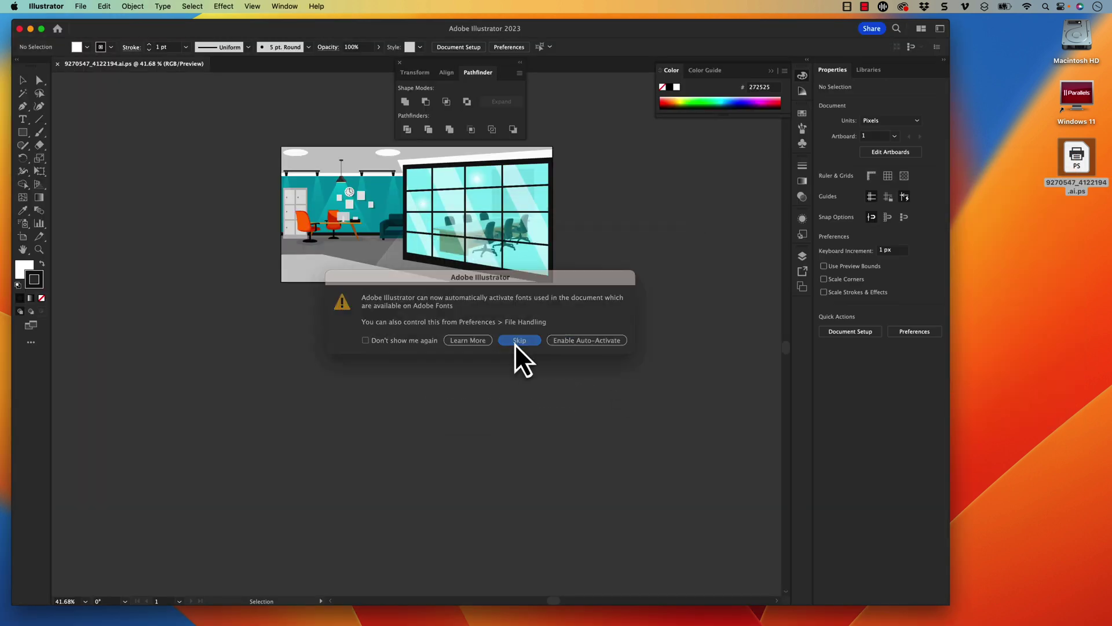
left_click(399, 62)
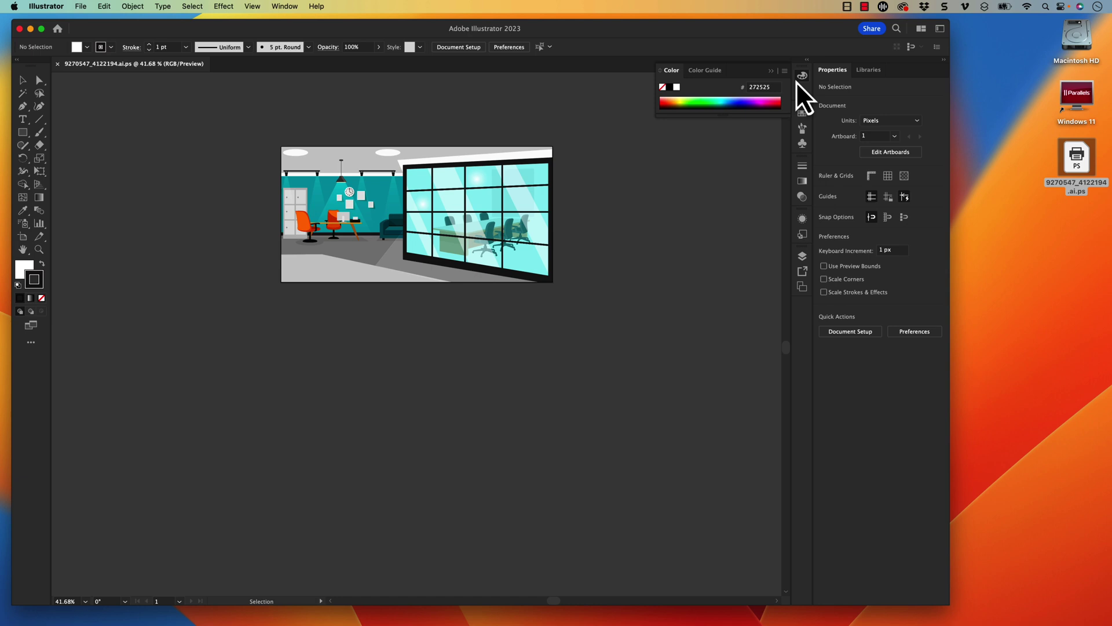
left_click(789, 81)
Isolate the office artwork's group and select everything inside it
scroll(324, 151, "up", 3)
key("super+equal")
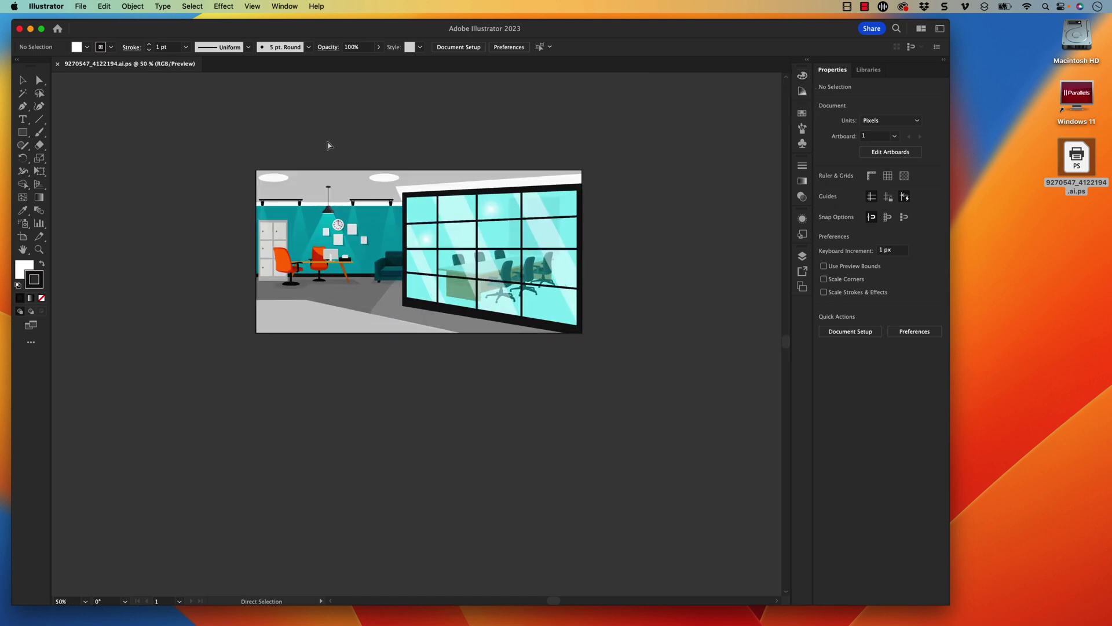
key("super+equal")
scroll(327, 144, "up", 3)
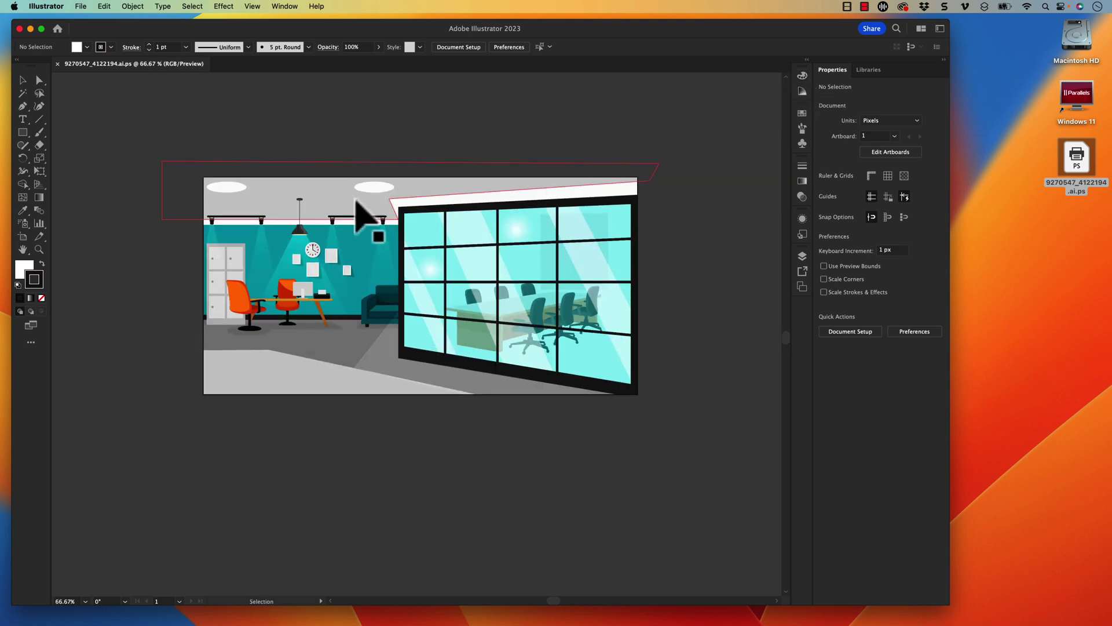
double_click(370, 210)
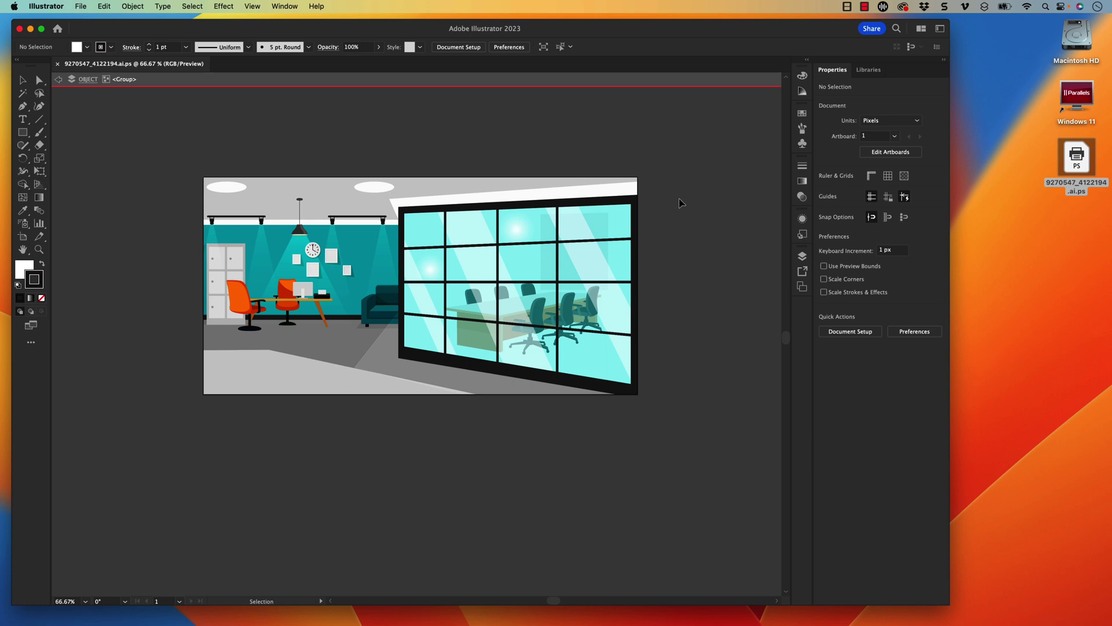
left_click(211, 215)
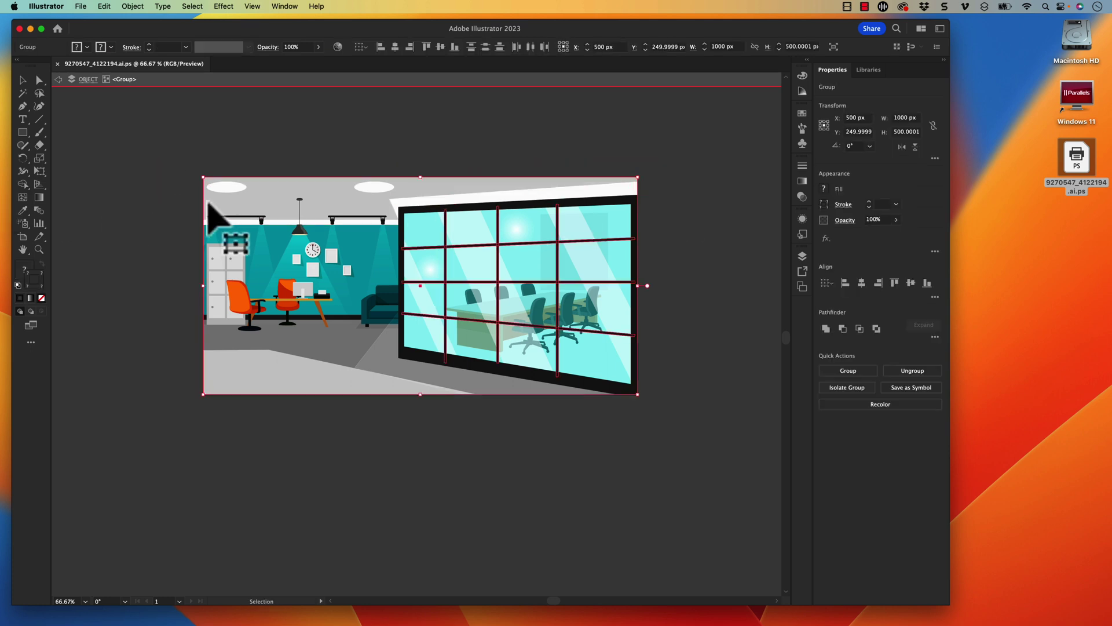
left_click(181, 156)
key("super+a")
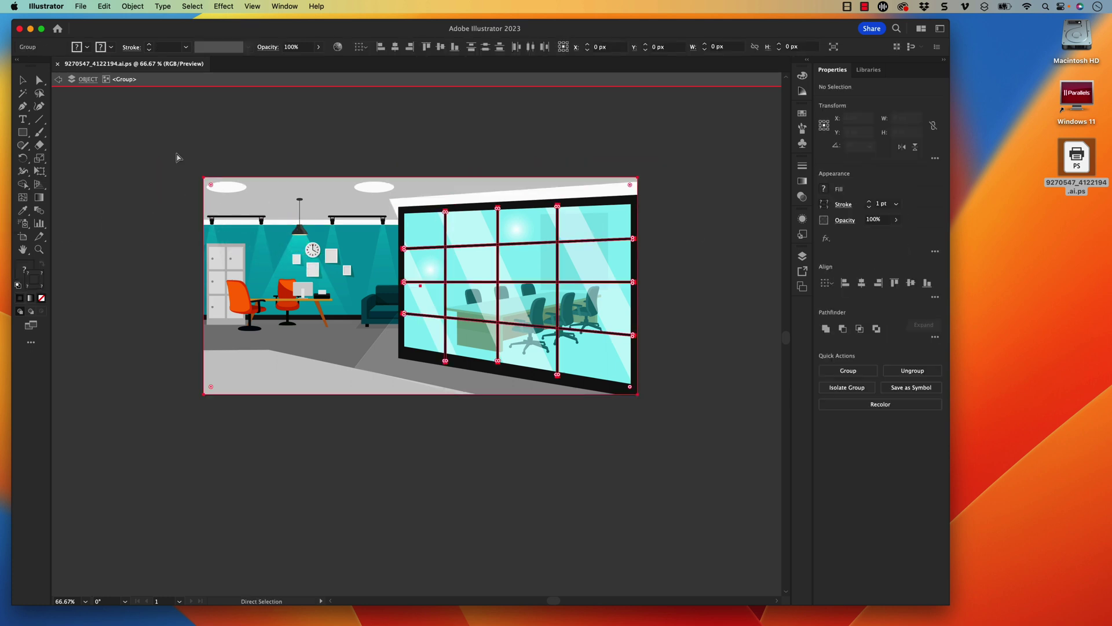
key("v")
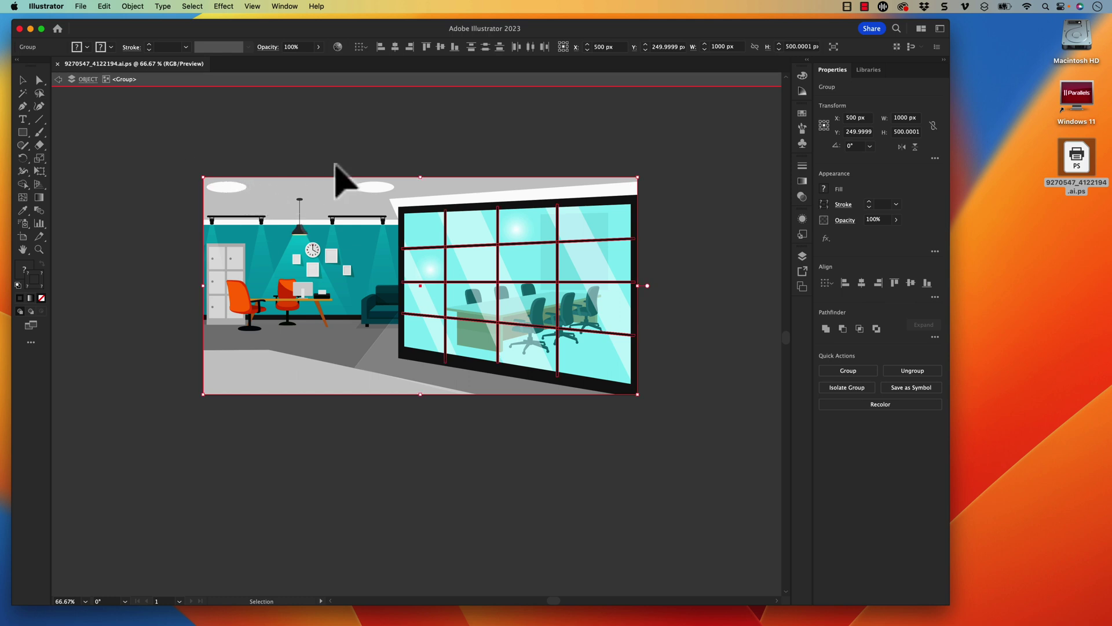
Switch to Camtasia 2023 and close the empty untitled project
key("super+Tab")
key("super+Tab")
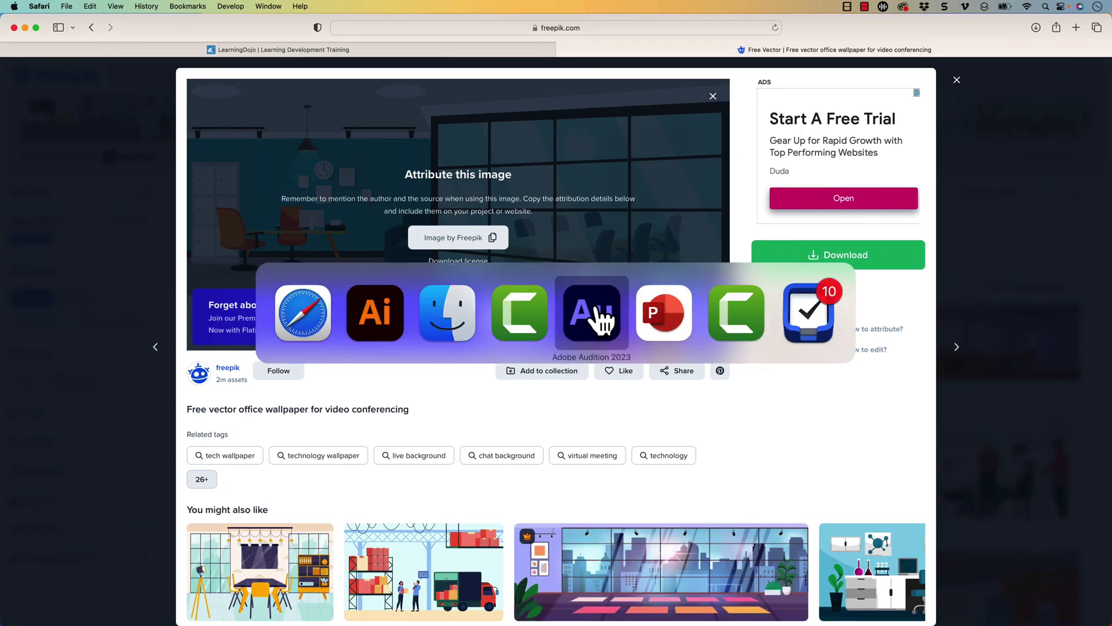
left_click(753, 333)
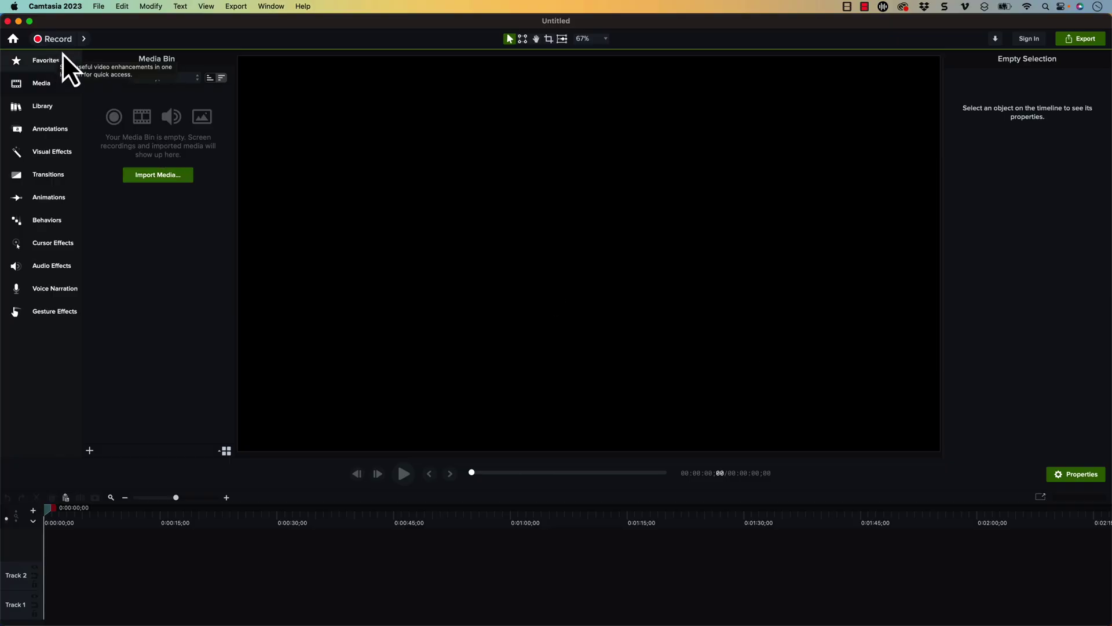
left_click(8, 21)
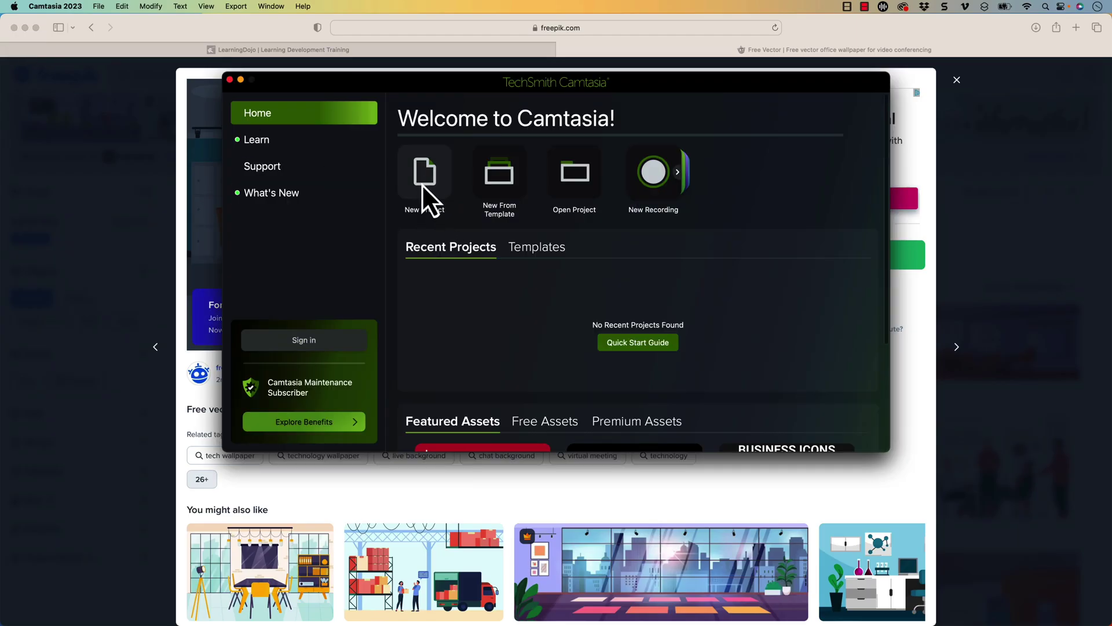
Create a new project and paste the copied office artwork onto the canvas
left_click(424, 180)
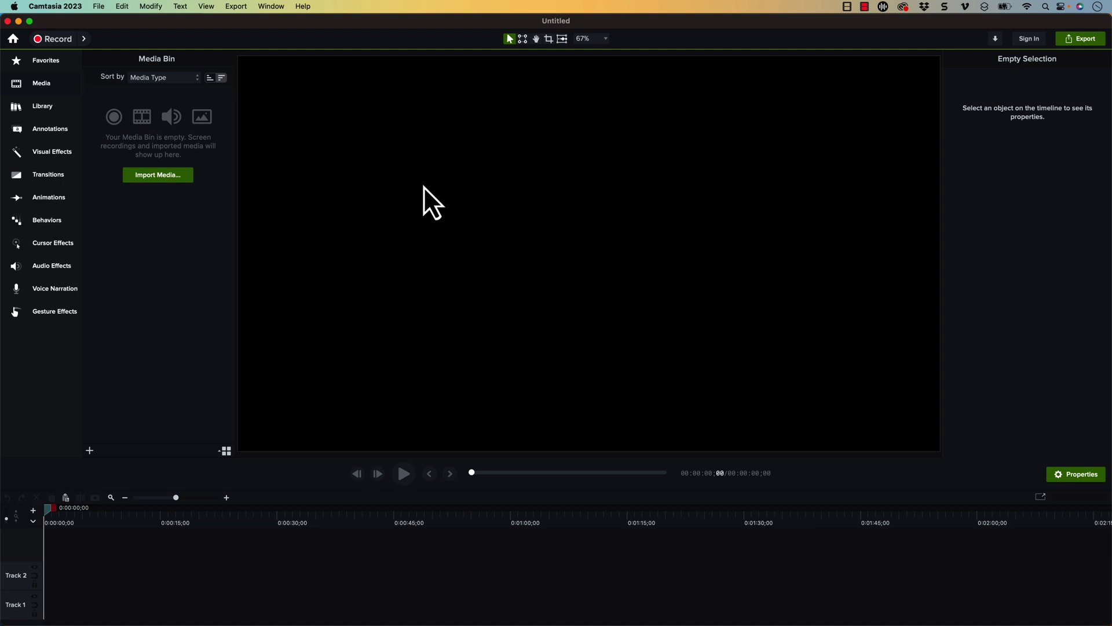
key("super+v")
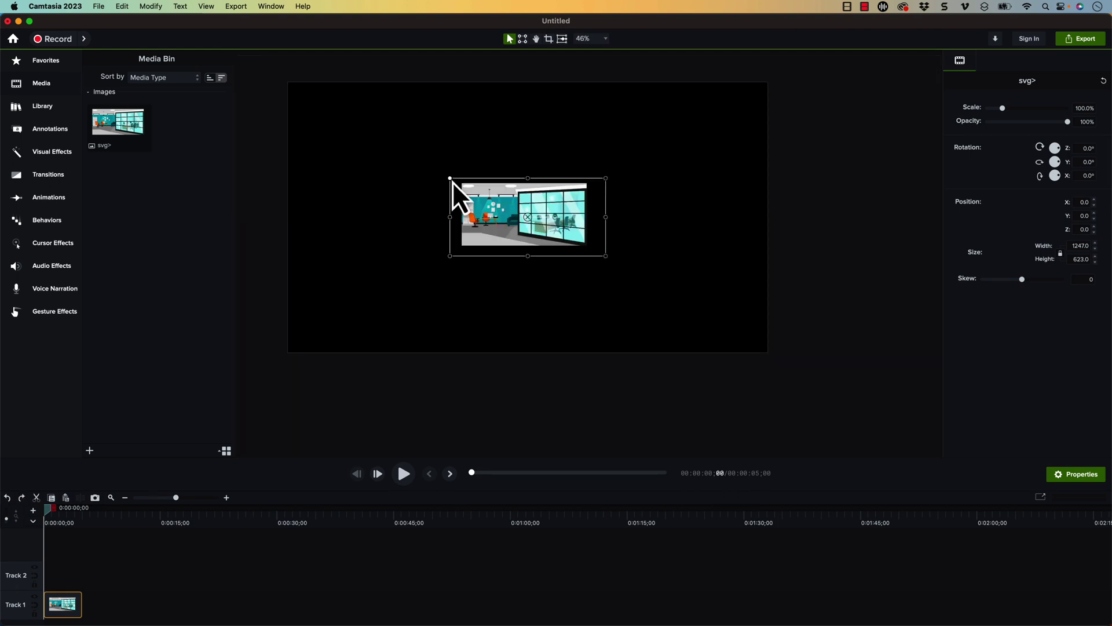
key("super+z")
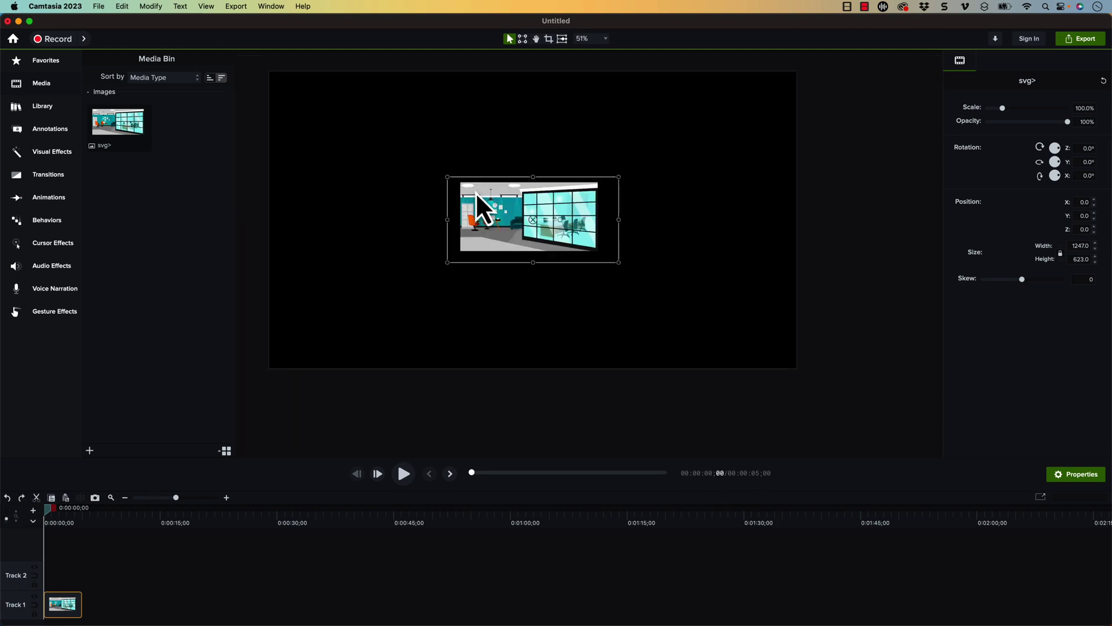
Enlarge the office artwork proportionally and reposition it so it fills the whole canvas
left_click_drag(449, 178, 320, 76)
left_click_drag(618, 263, 872, 416)
left_click_drag(238, 72, 212, 52)
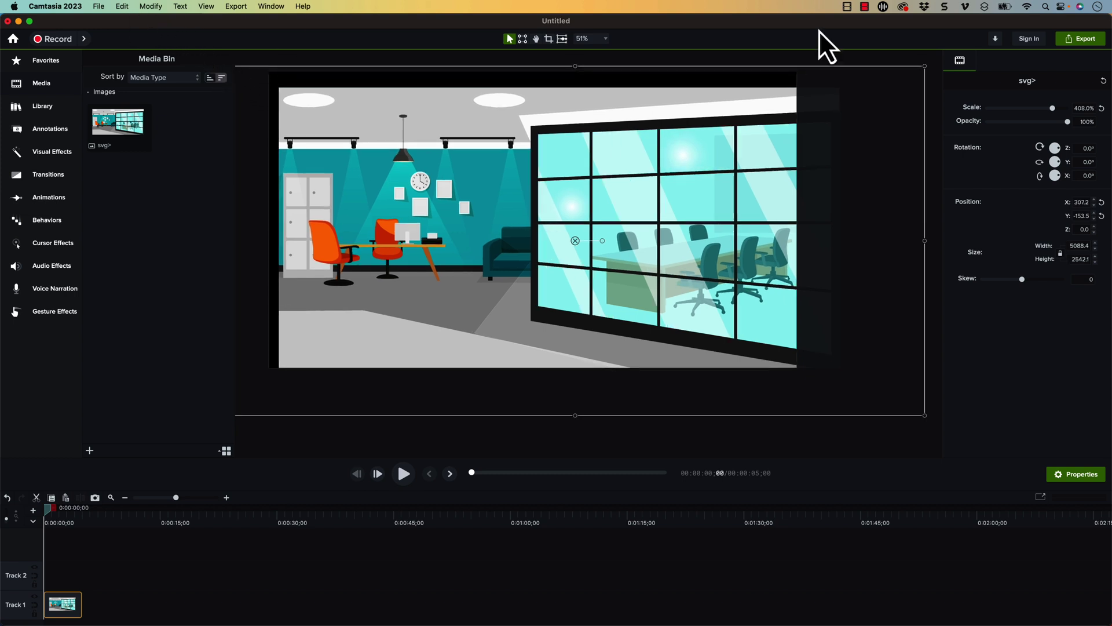
left_click_drag(924, 69, 975, 29)
left_click_drag(693, 148, 680, 148)
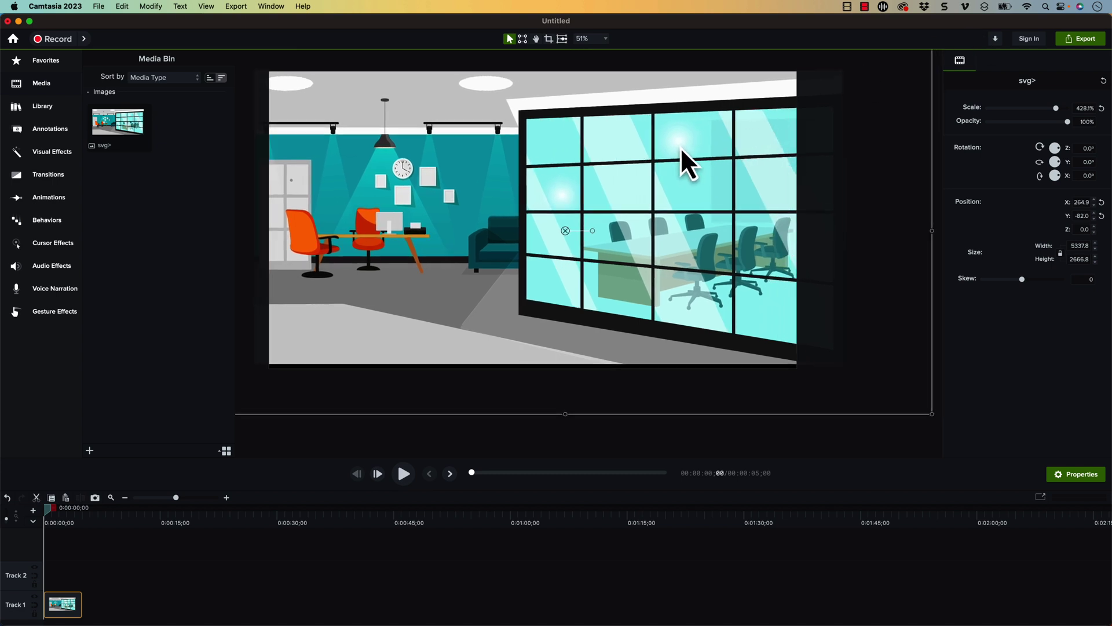
left_click_drag(937, 419, 943, 424)
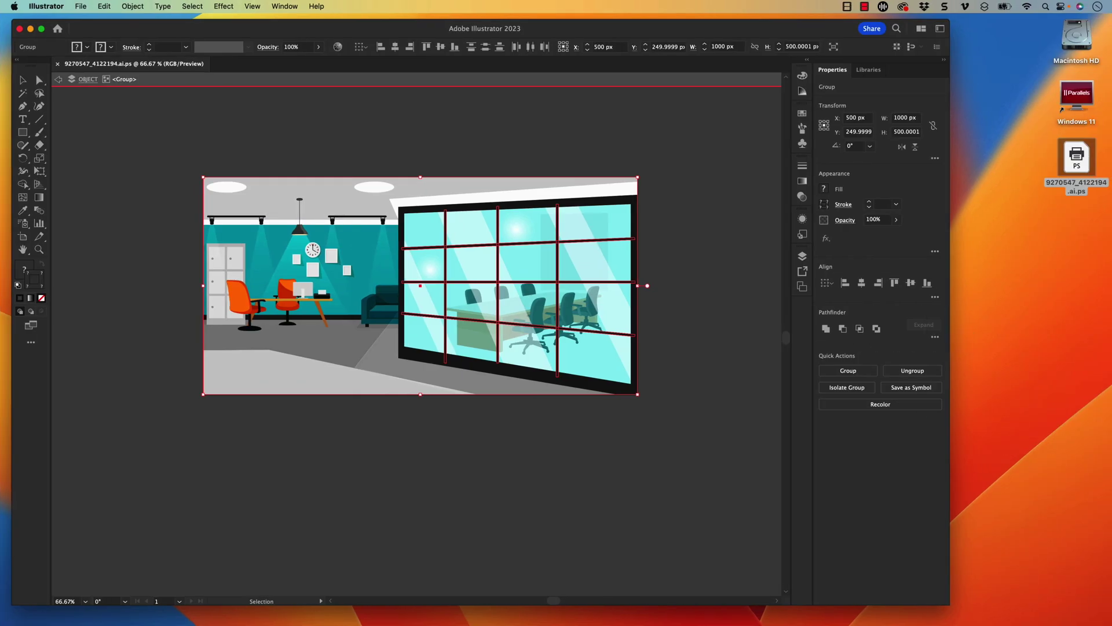
Switch to PowerPoint, allow Camtasia 2022 to control it, and close the Designer suggestions
mouse_move(693, 607)
left_click(890, 607)
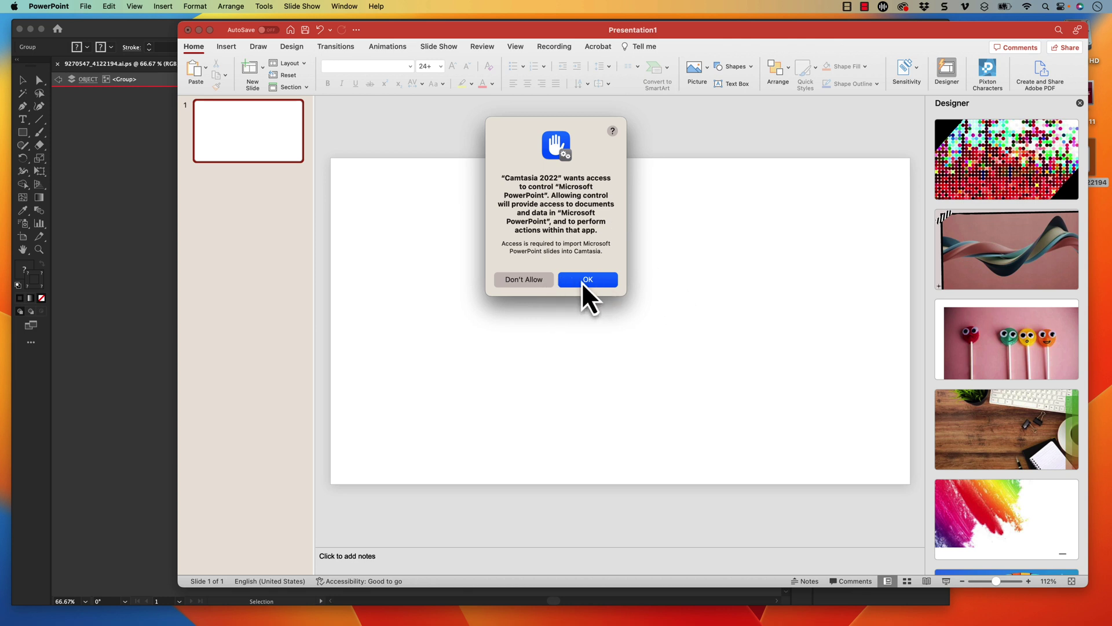
left_click(587, 280)
left_click(1080, 104)
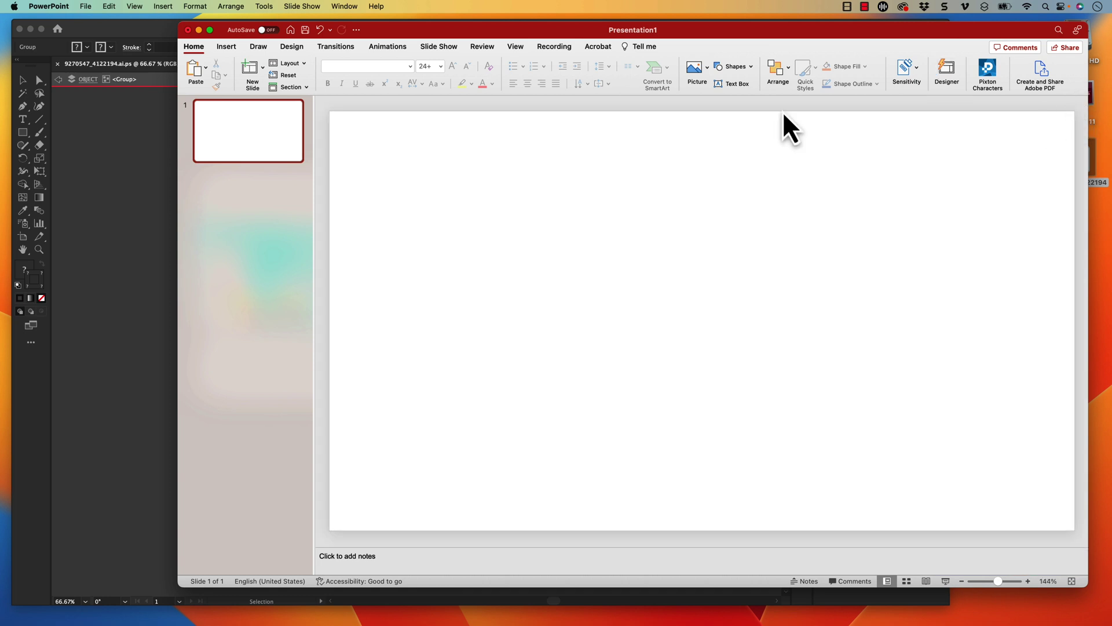
Dismiss the cameo tip and open the Microsoft add-in store for PowerPoint
left_click(226, 47)
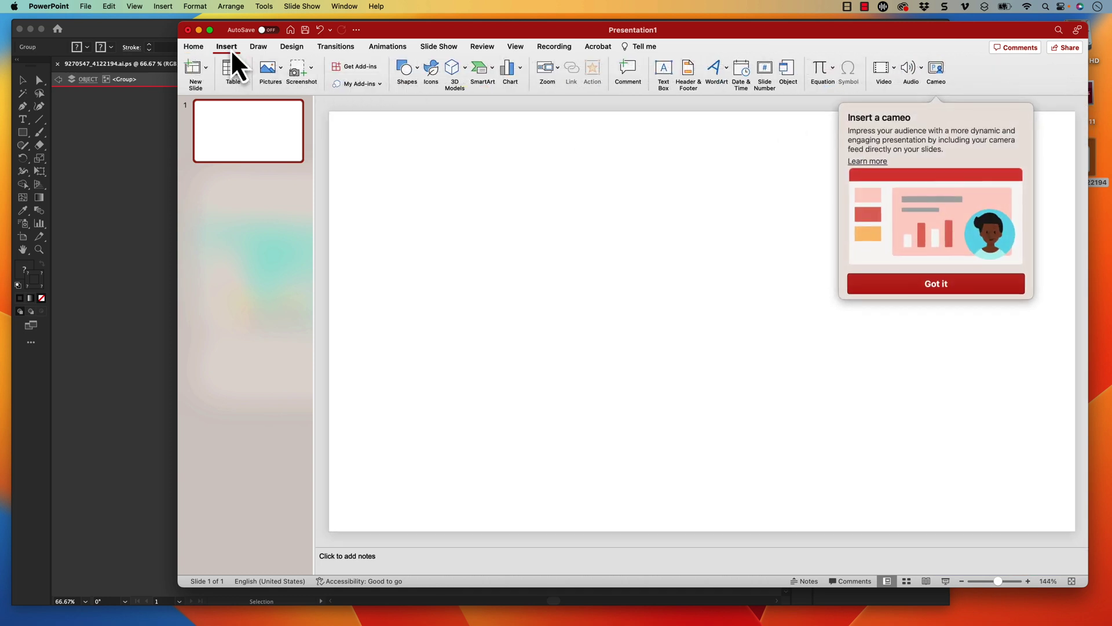
left_click(901, 304)
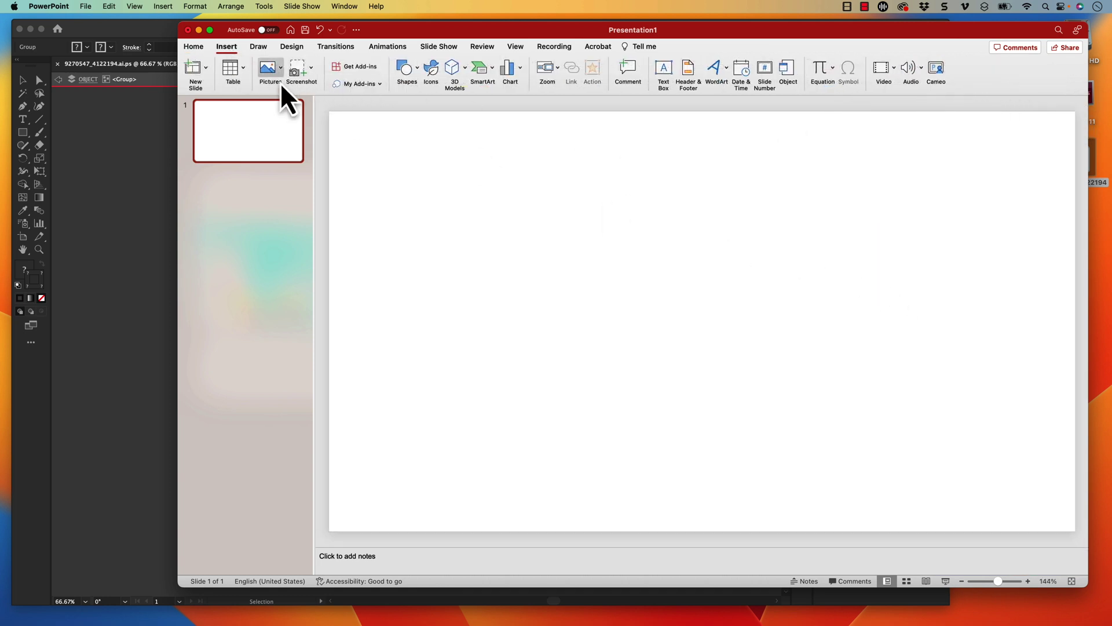
left_click(360, 68)
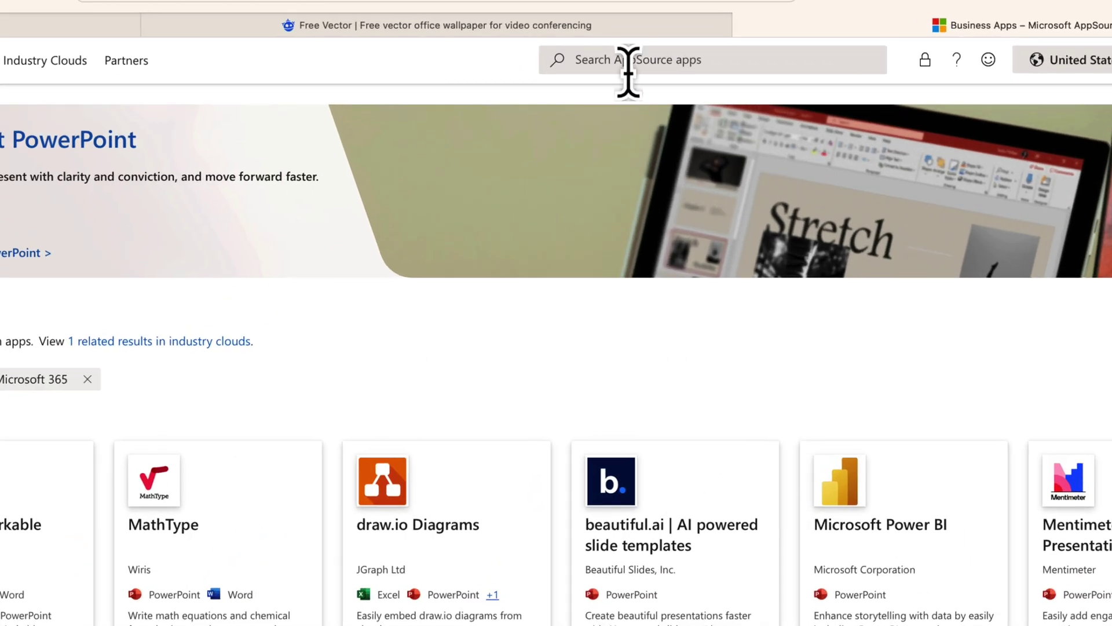
Search the AppSource apps for Pixton and open the Pixton Comic Characters page
left_click(679, 71)
type("Pixton")
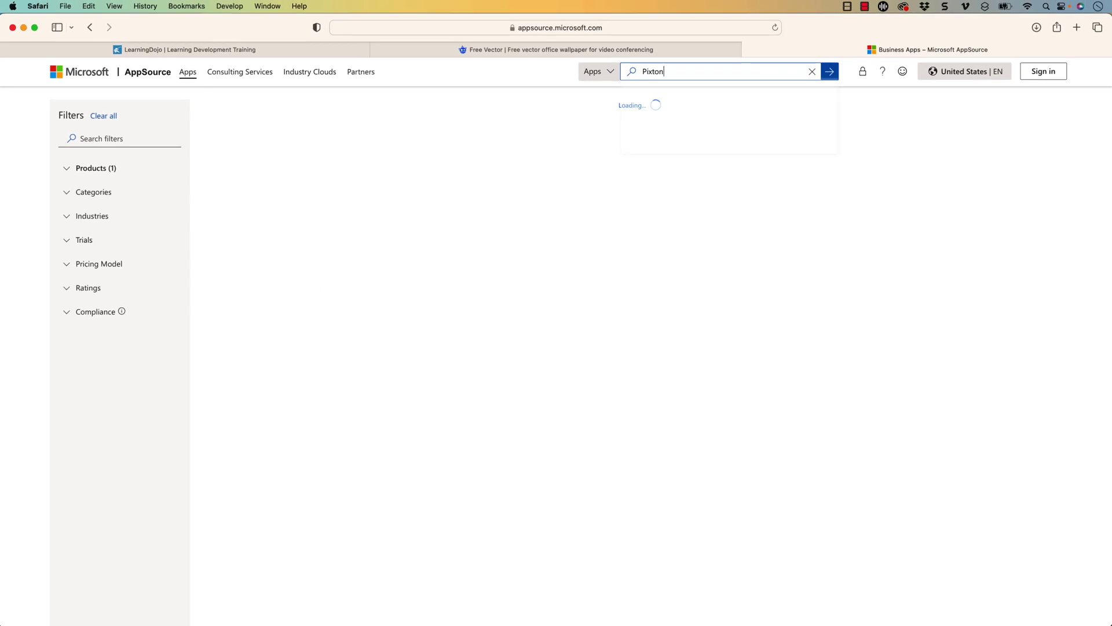
key("Return")
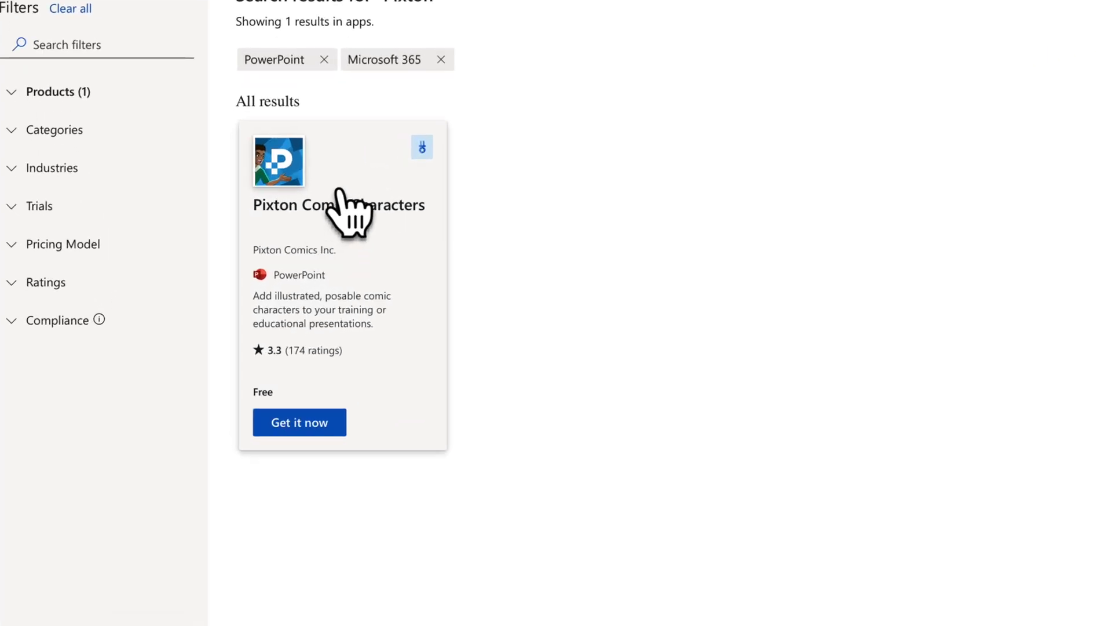
left_click(331, 232)
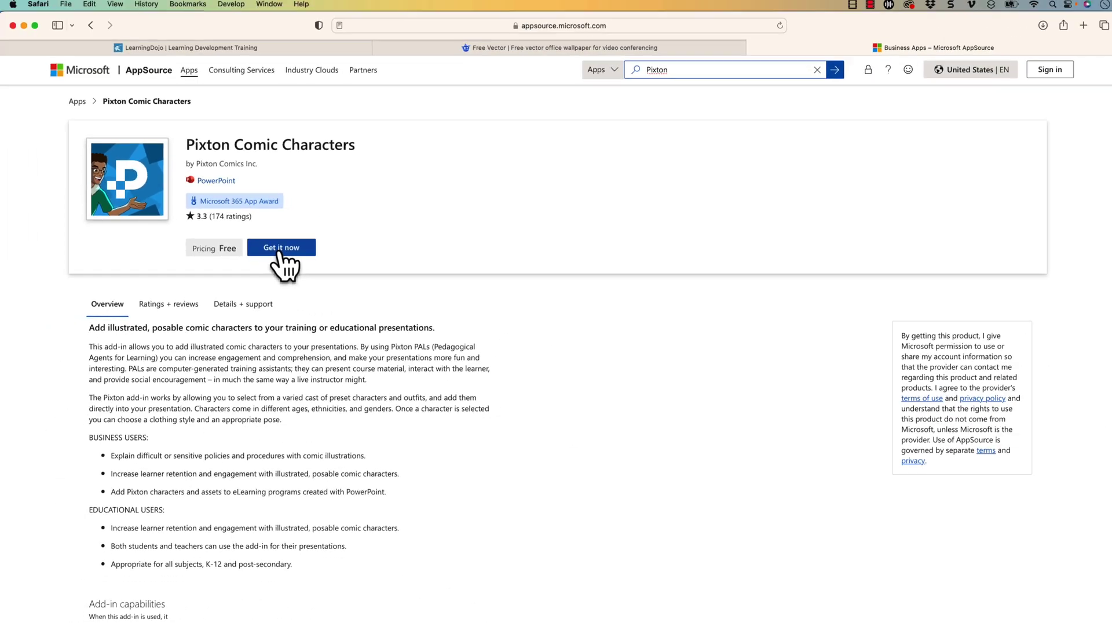
Close the AppSource page, return to PowerPoint, and start the Pixton Characters add-in
key("super+w")
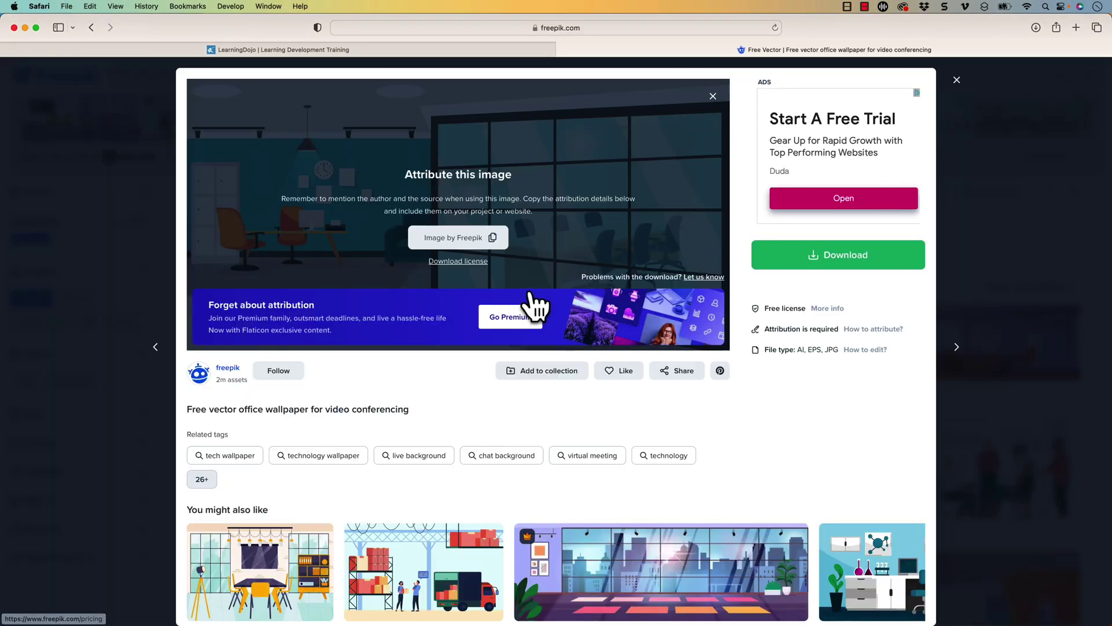
key("super+h")
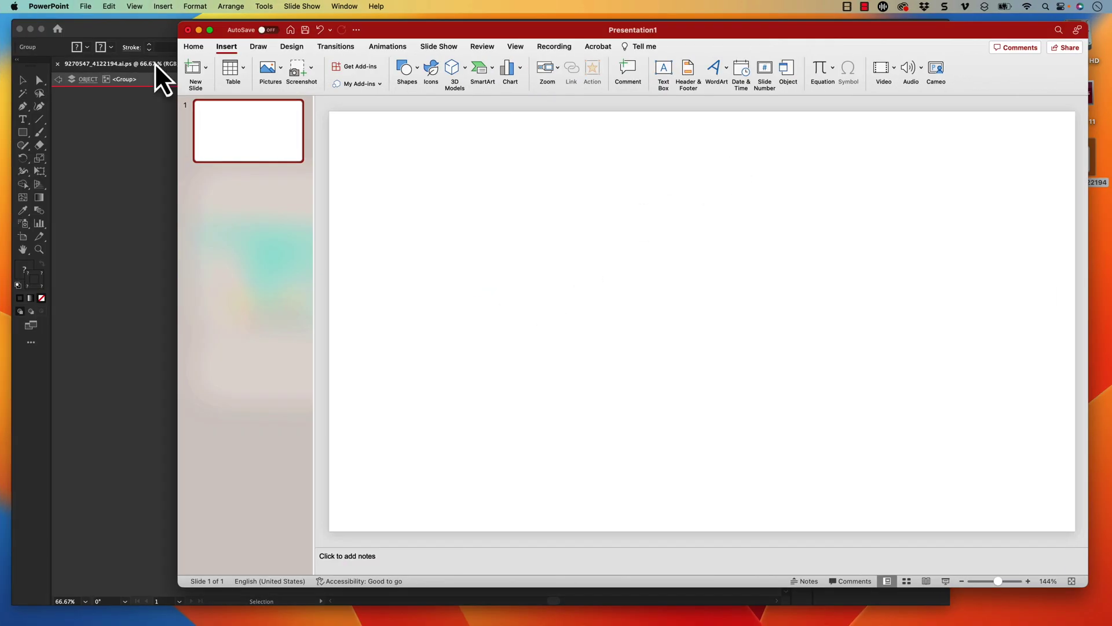
left_click(193, 48)
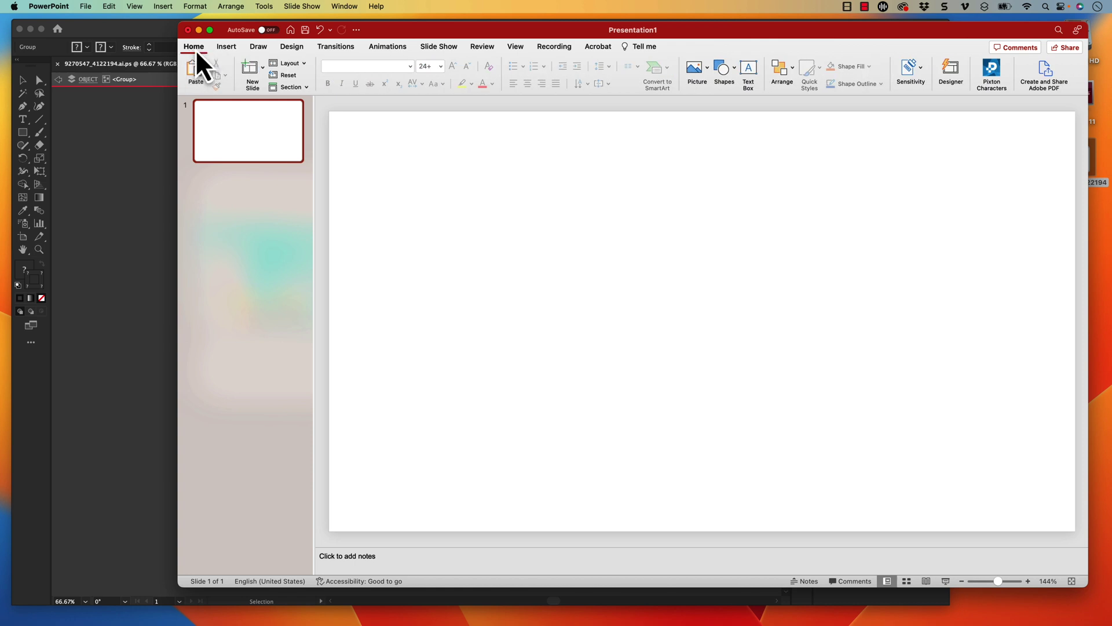
left_click(992, 73)
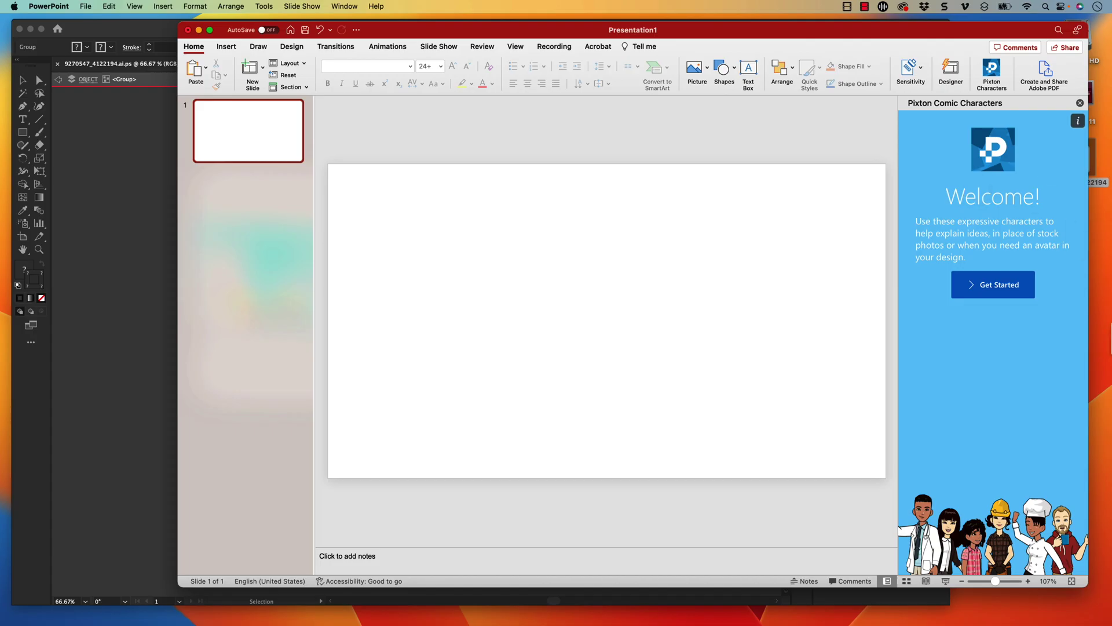
left_click(957, 296)
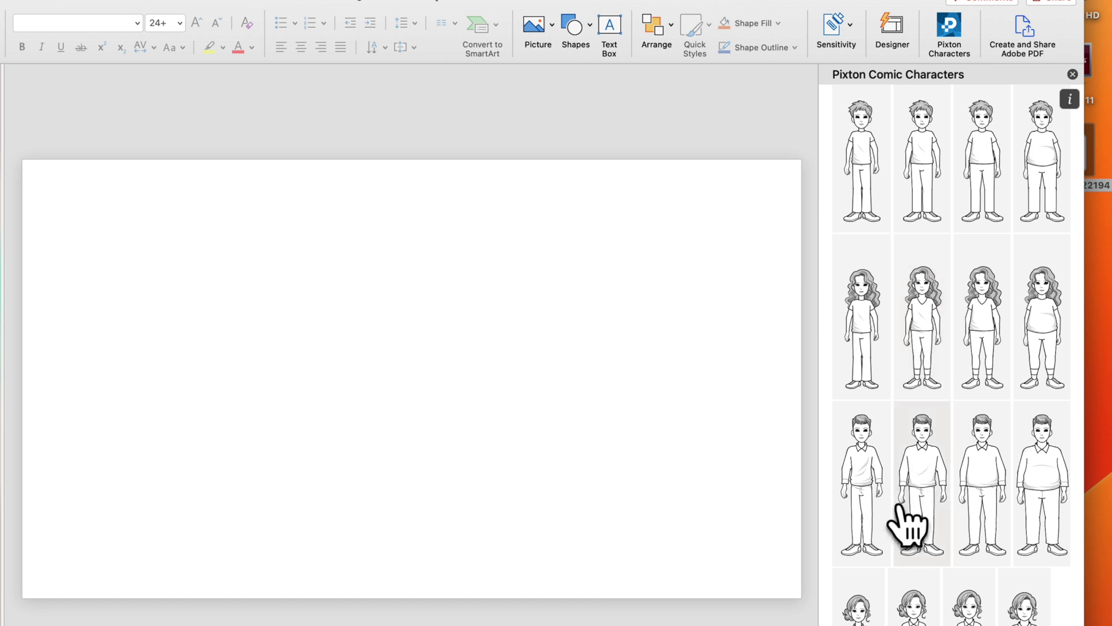
Build a Pixton character: slim adult man in a collared shirt, light skin, short black hair, pink shirt and dark trousers outfit
left_click(941, 458)
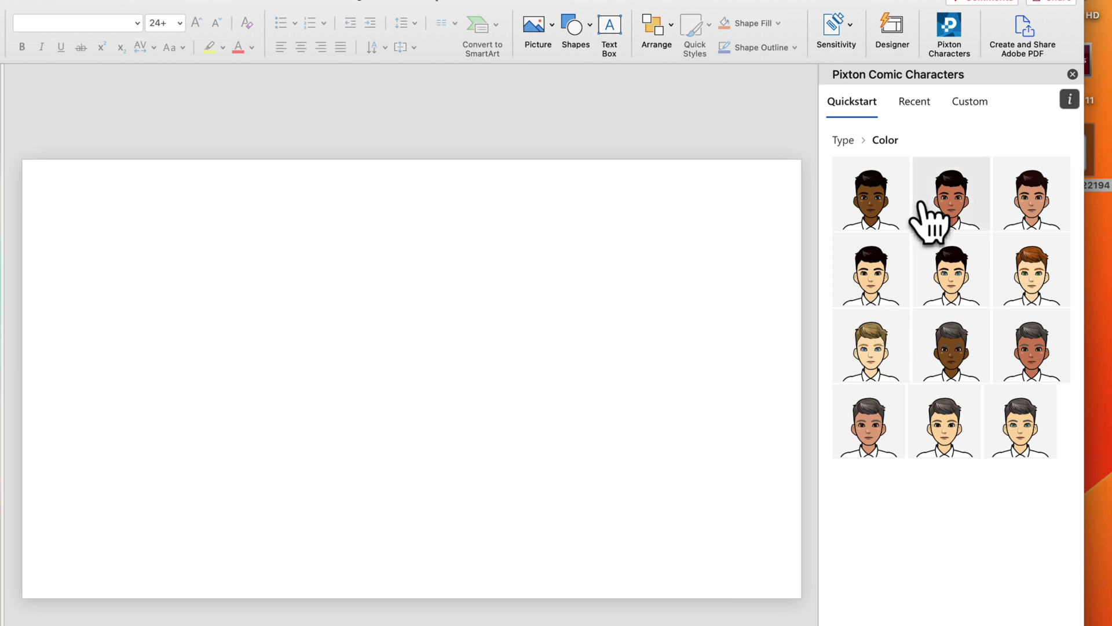
left_click(895, 290)
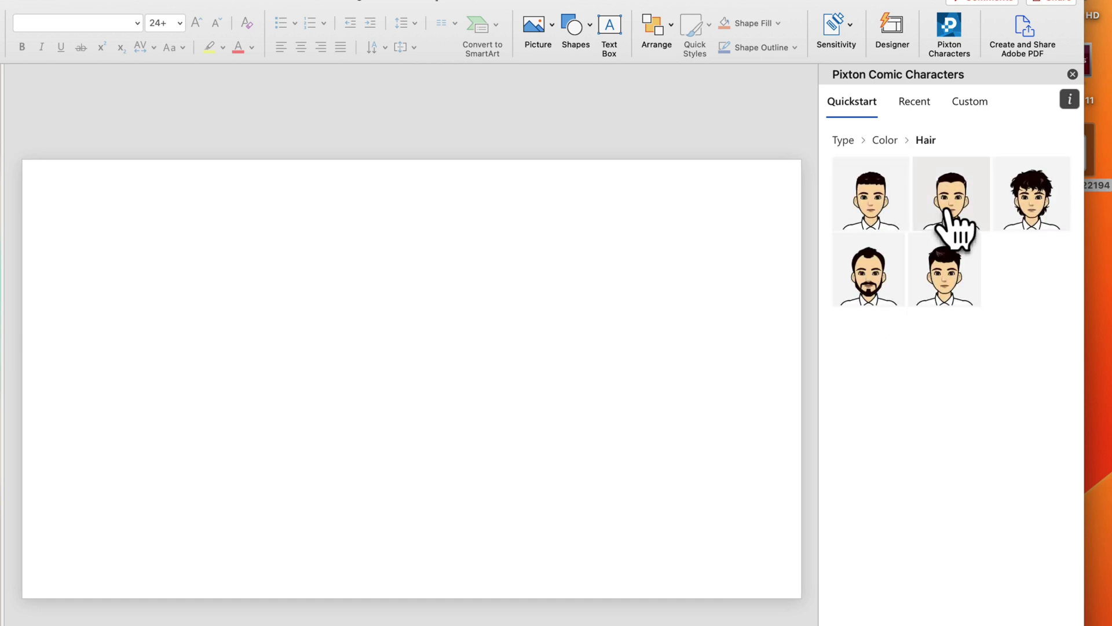
left_click(954, 228)
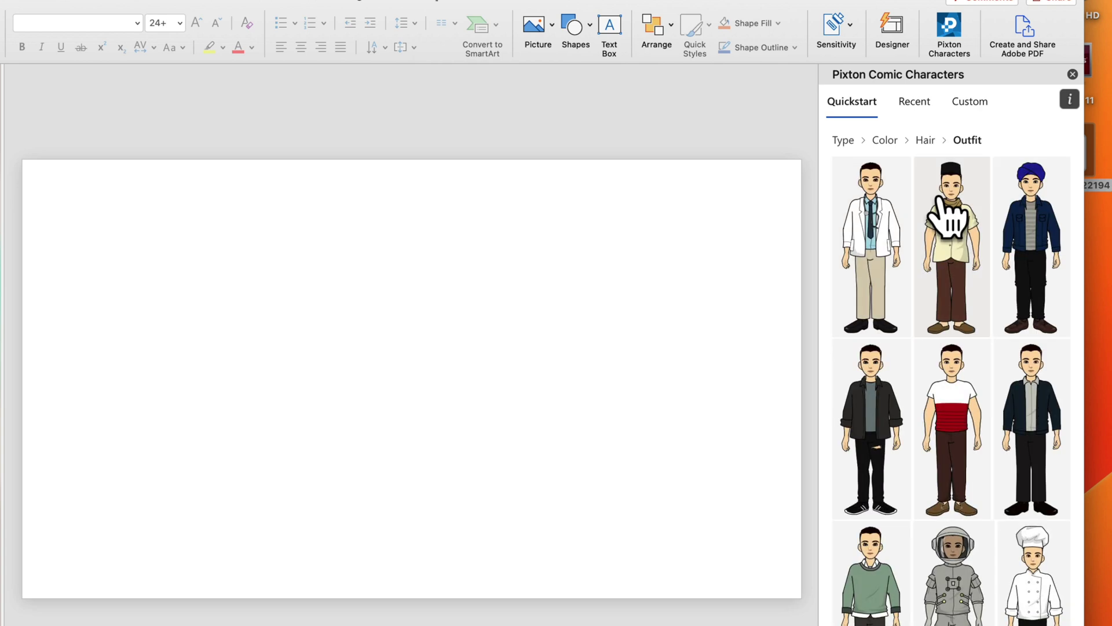
scroll(976, 225, "down", 2)
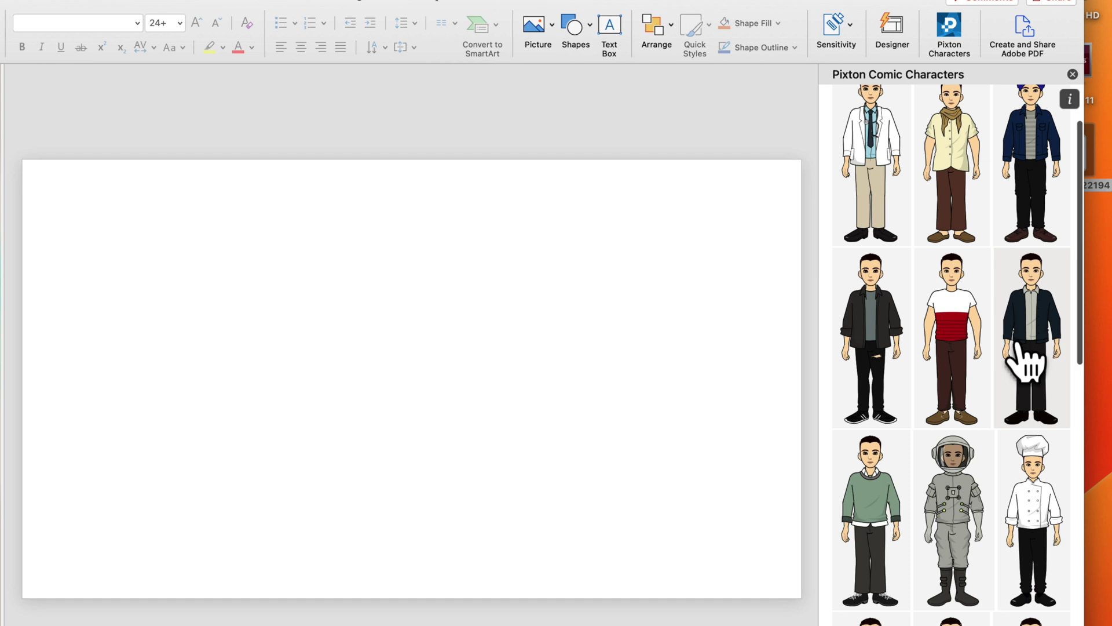
scroll(1023, 362, "down", 3)
left_click(1025, 362)
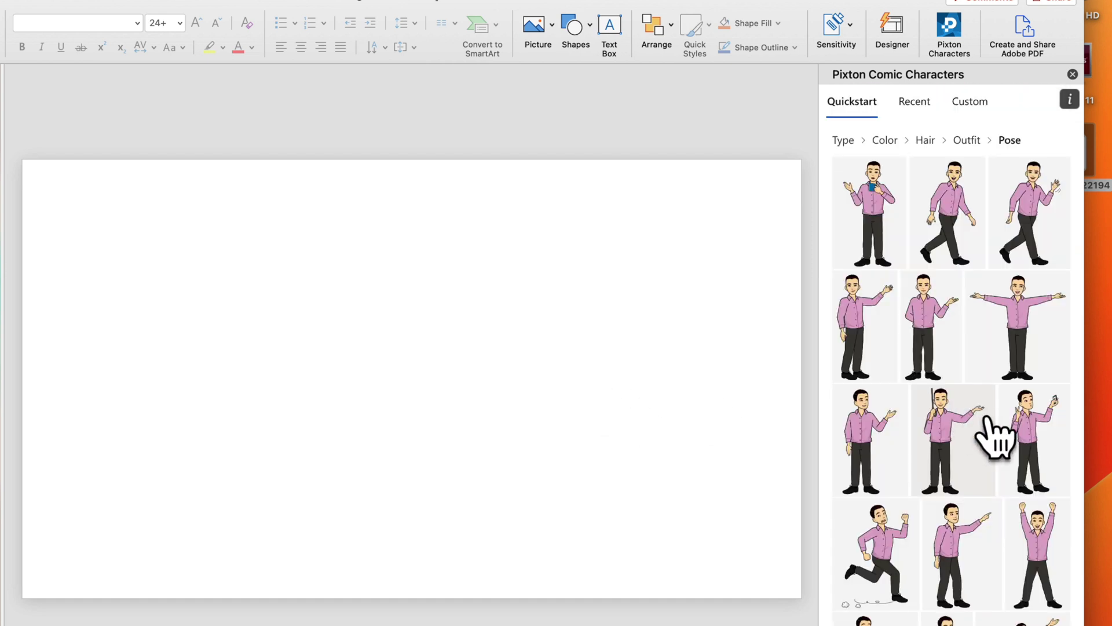
Insert the character in the front-facing standing pose with arms at his sides and move him to the left part of the slide
scroll(987, 418, "down", 2)
scroll(995, 438, "down", 1)
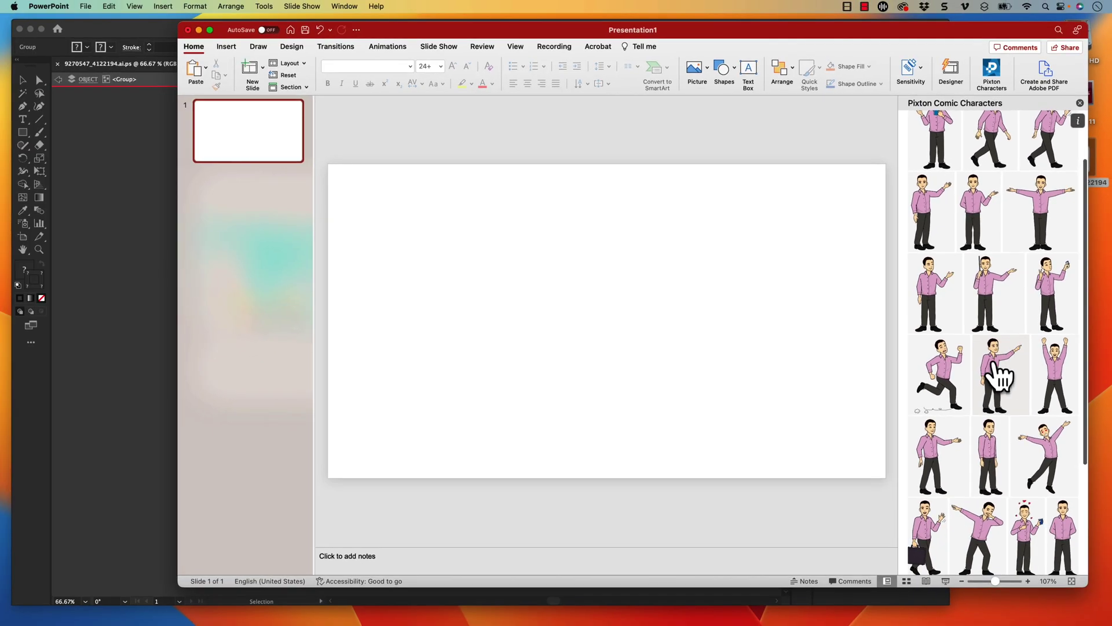
scroll(1000, 365, "down", 3)
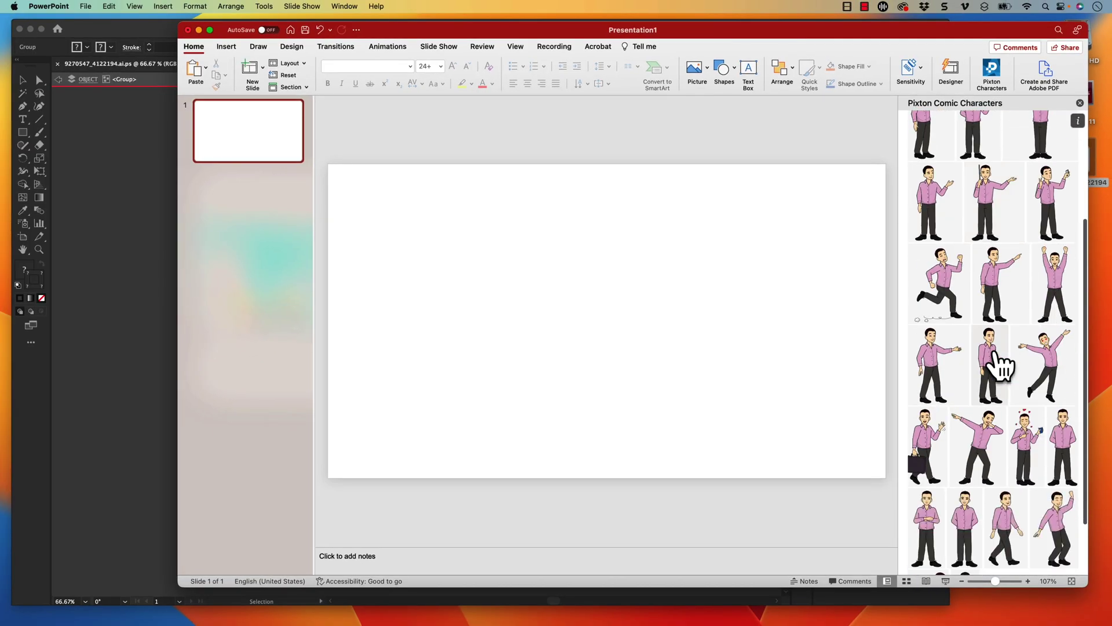
scroll(998, 365, "down", 1)
scroll(998, 365, "down", 2)
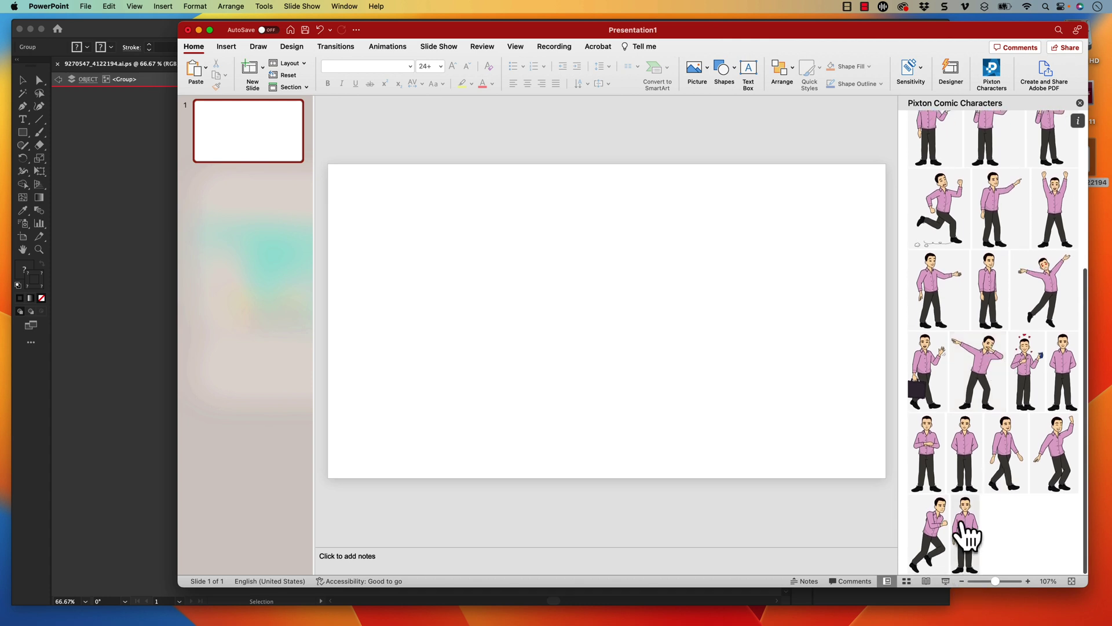
left_click(967, 527)
left_click_drag(617, 250, 458, 253)
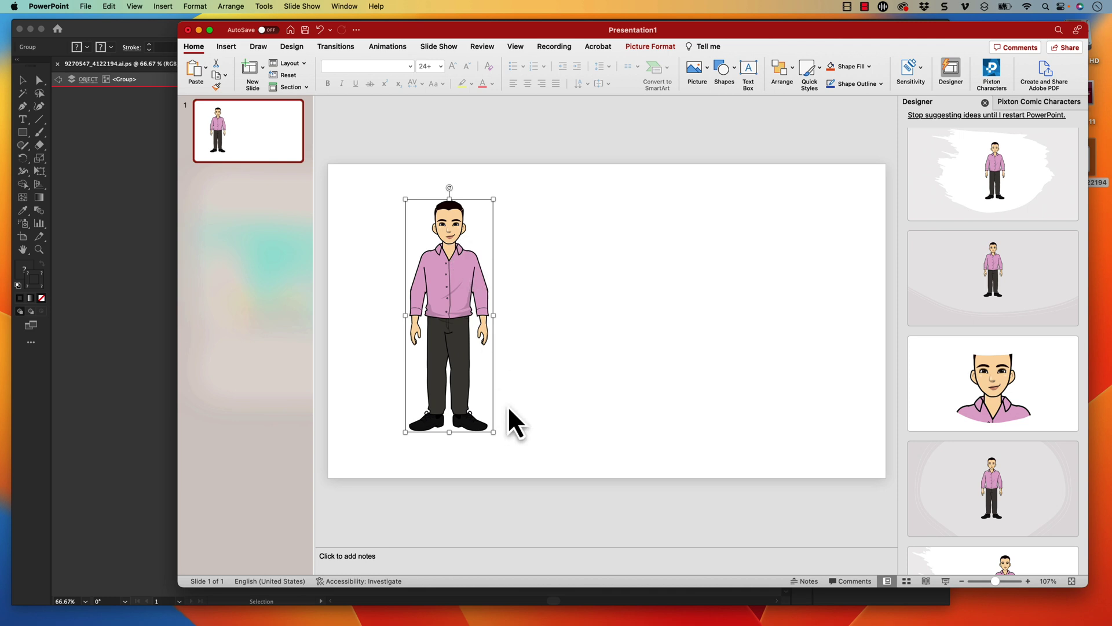
Copy the character from the slide, switch to Camtasia 2023, and paste him over the office background
left_click(549, 384)
left_click(429, 277)
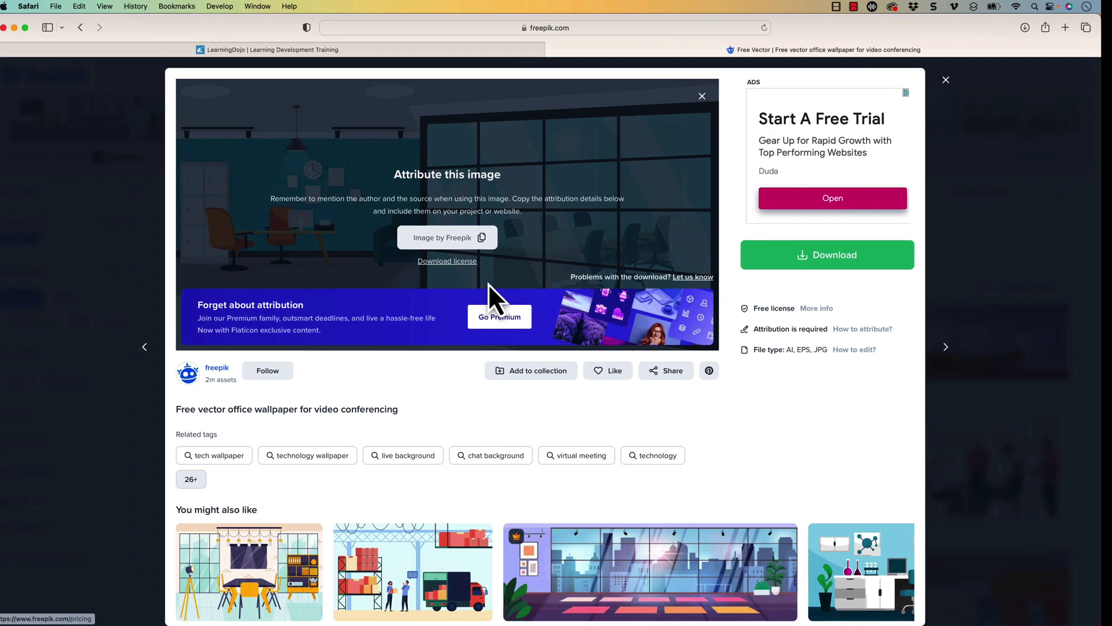
key("super+Tab")
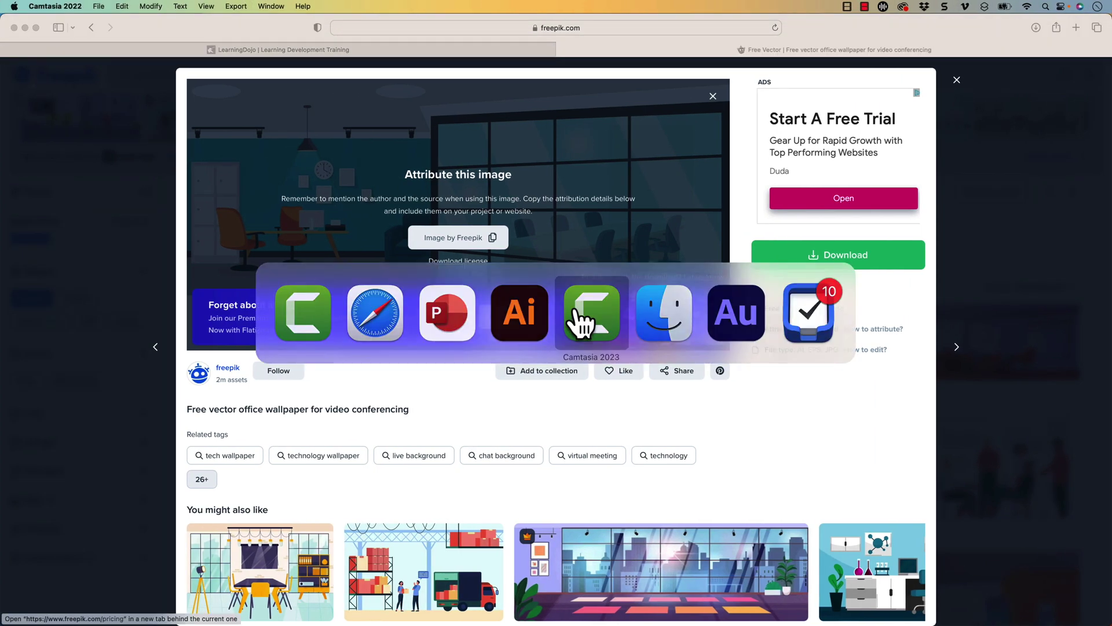
left_click(577, 311)
key("super+v")
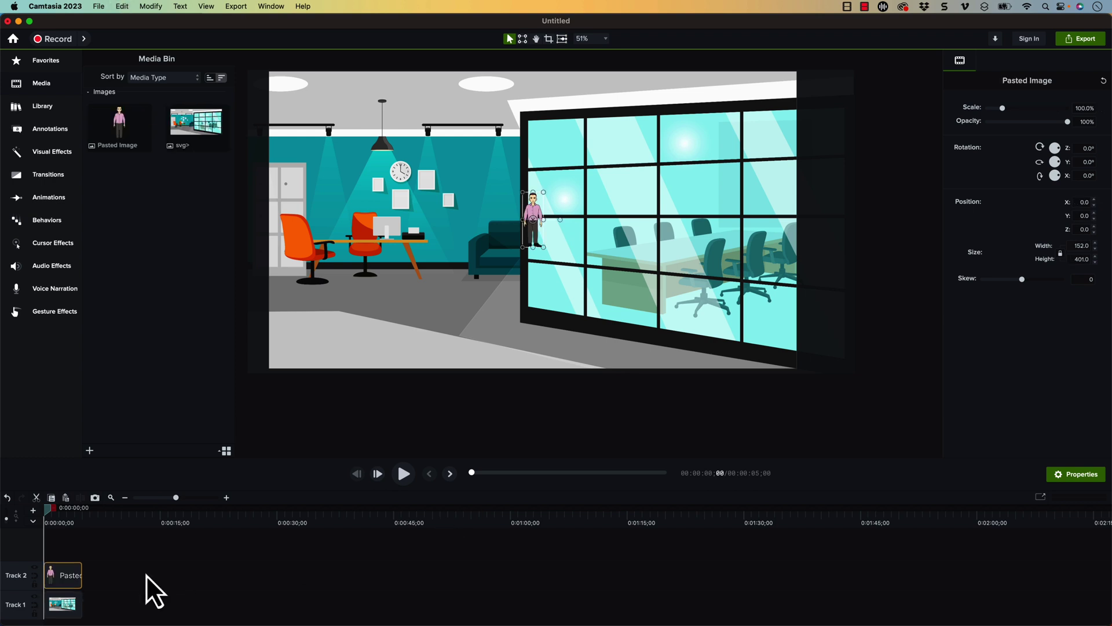
Enlarge the character to about 560% and place him in the left part of the office scene
left_click_drag(548, 239, 387, 223)
left_click_drag(436, 88, 377, 174)
left_click_drag(341, 206, 329, 135)
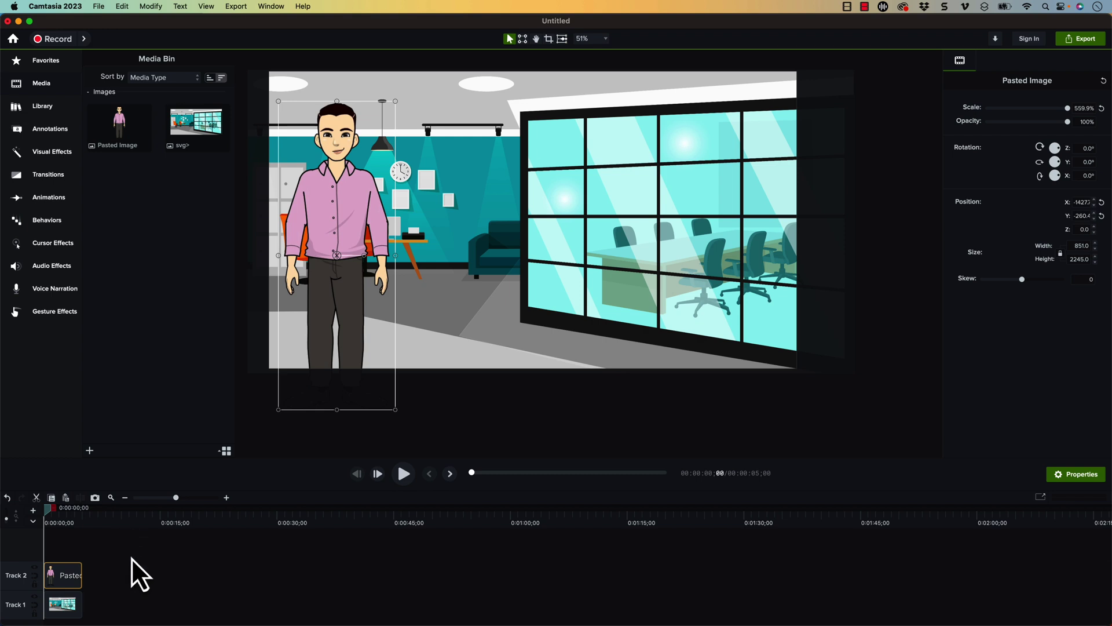
Extend both the office background and the character clips to about 16 seconds on the timeline
key("super+equal")
key("super+equal")
left_click_drag(186, 604, 497, 602)
left_click_drag(187, 568, 497, 555)
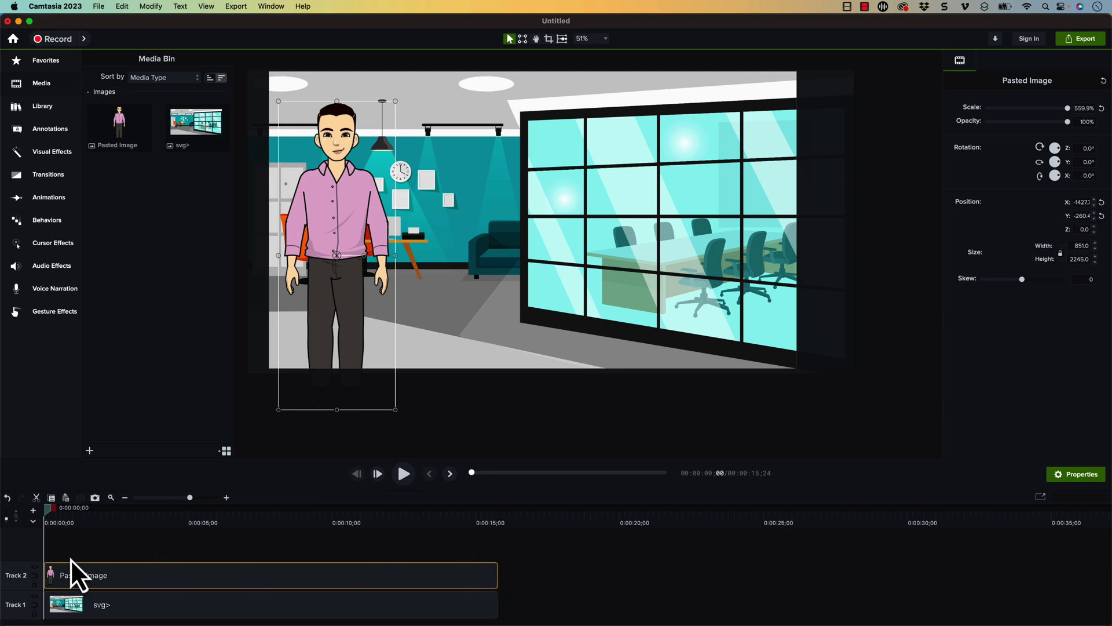
Try a Custom animation on the character clip that moves him in front of the glass wall, and undo it
left_click_drag(131, 571, 90, 600)
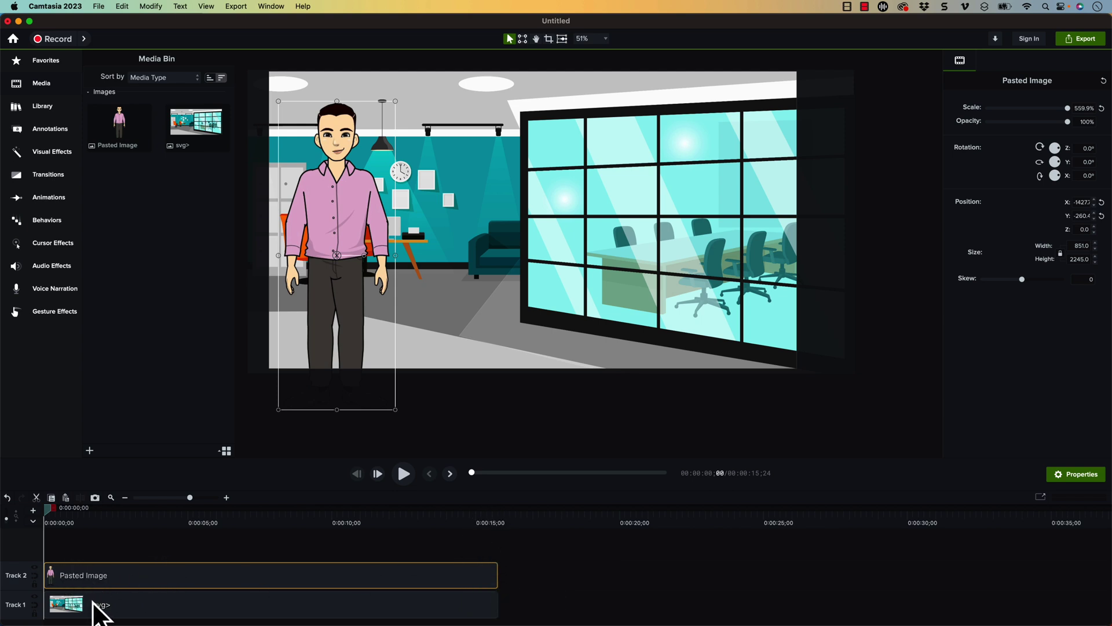
left_click(64, 206)
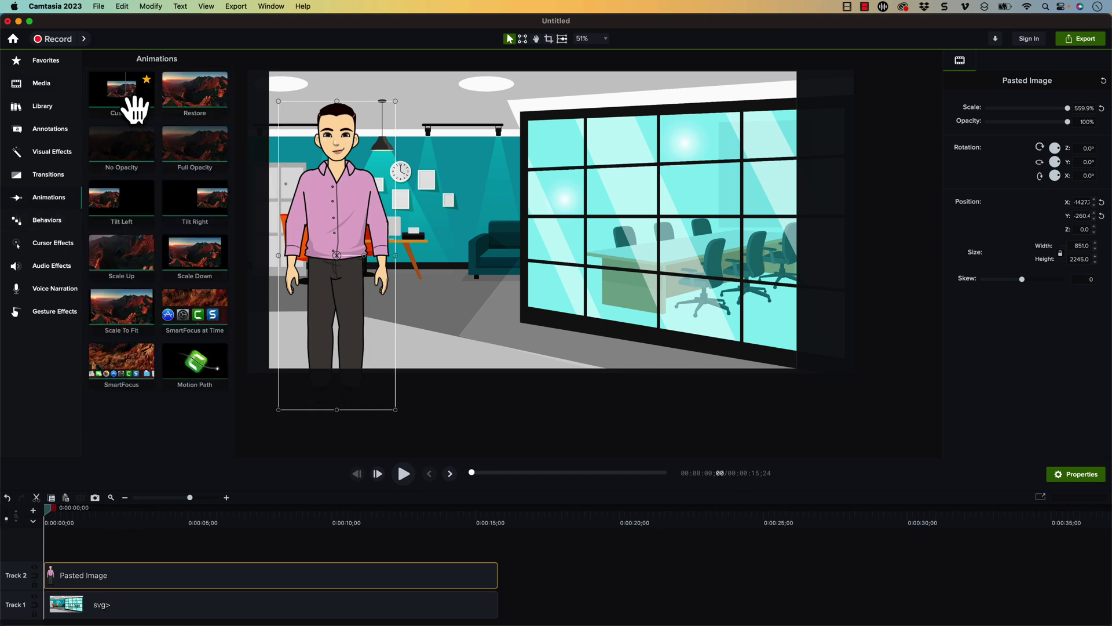
left_click_drag(135, 105, 195, 466)
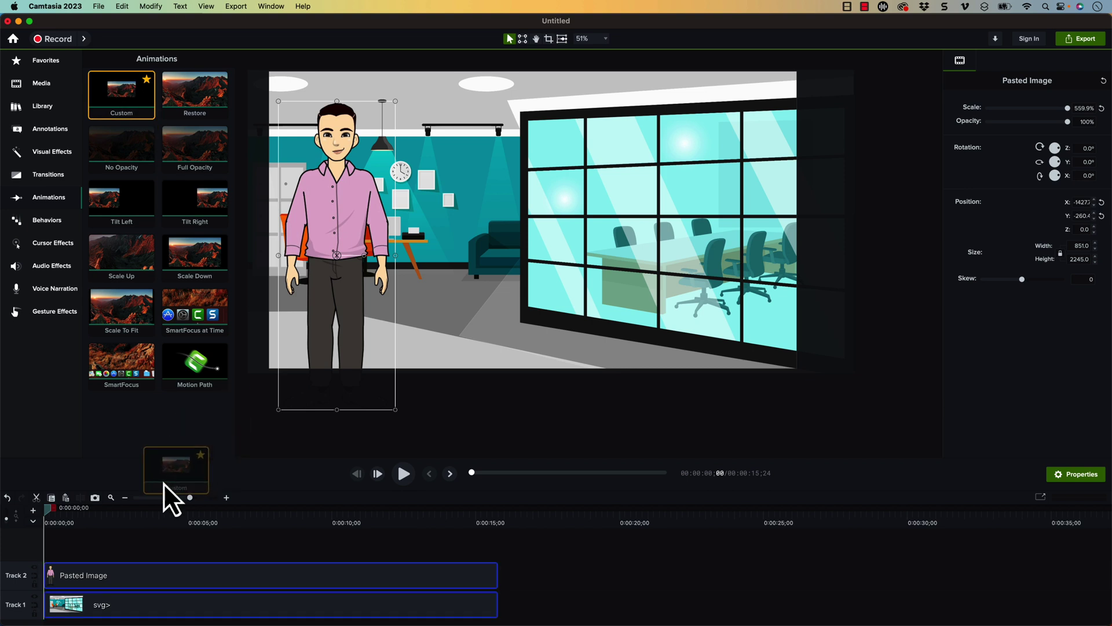
left_click_drag(96, 568, 67, 574)
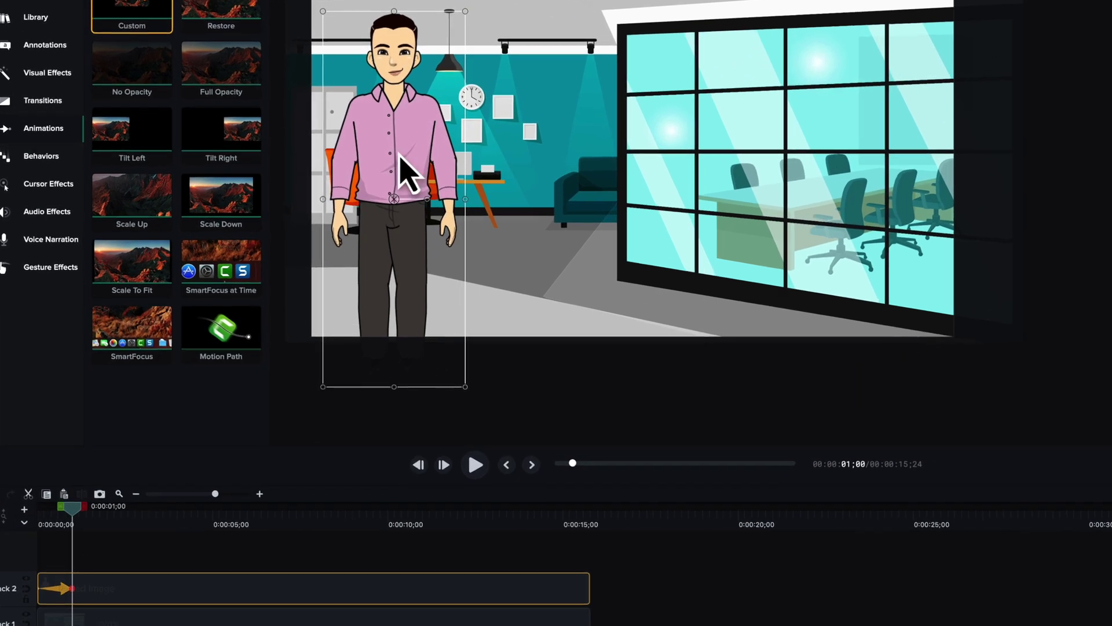
left_click_drag(329, 239, 546, 220)
left_click_drag(645, 146, 717, 148)
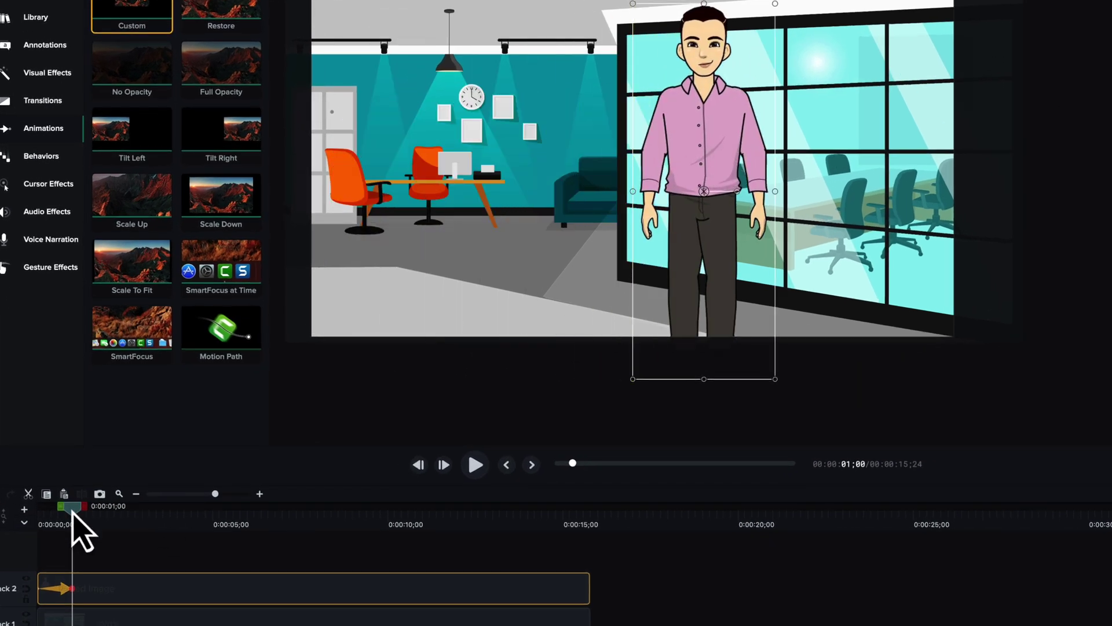
left_click_drag(71, 517, 100, 513)
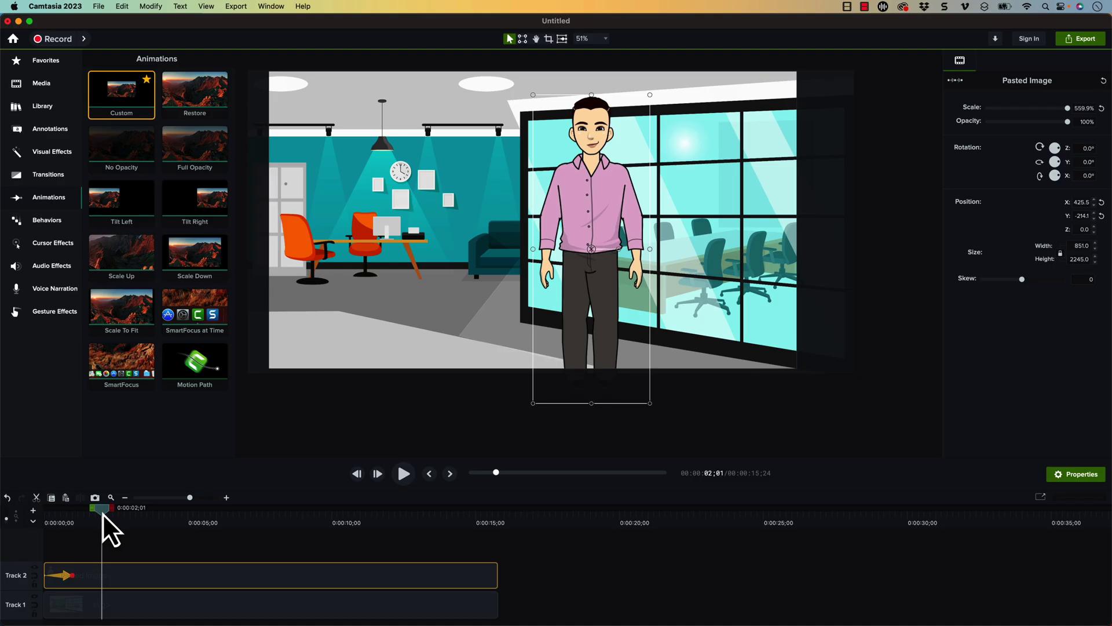
key("cmd+z")
Apply a Motion Path animation to the character clip and check the easing options without choosing one
left_click(76, 571)
left_click(69, 519)
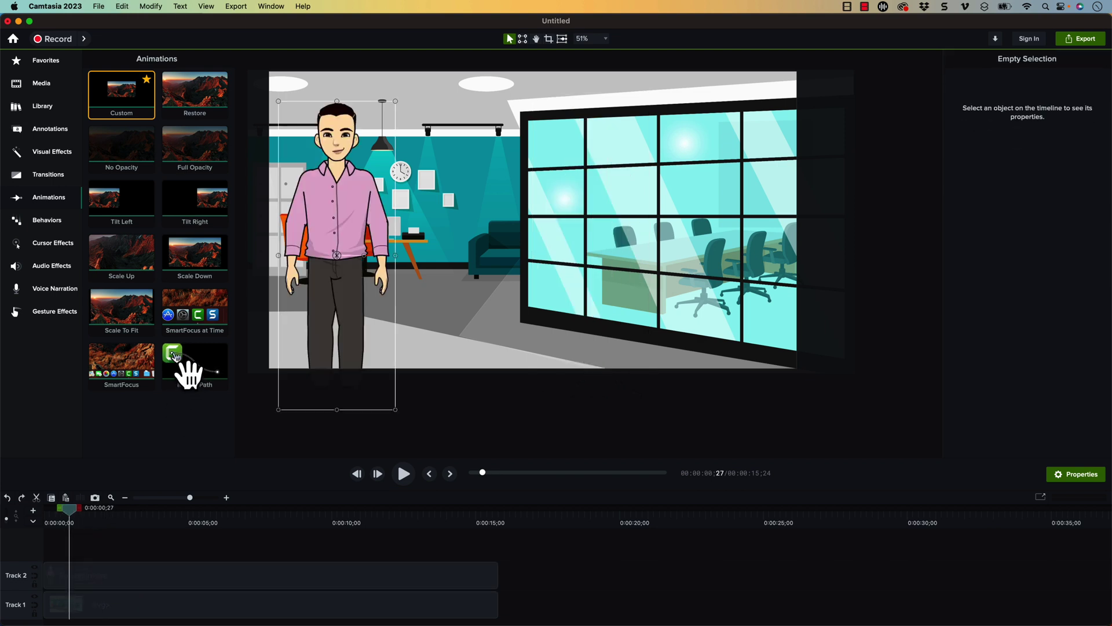
left_click_drag(193, 375, 119, 580)
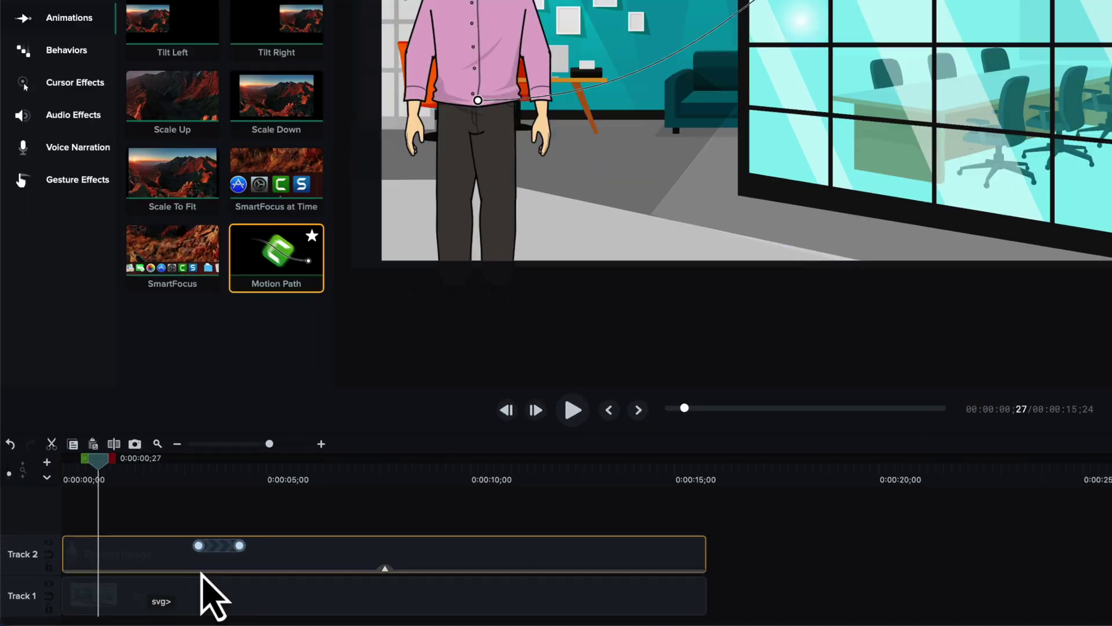
left_click(153, 571)
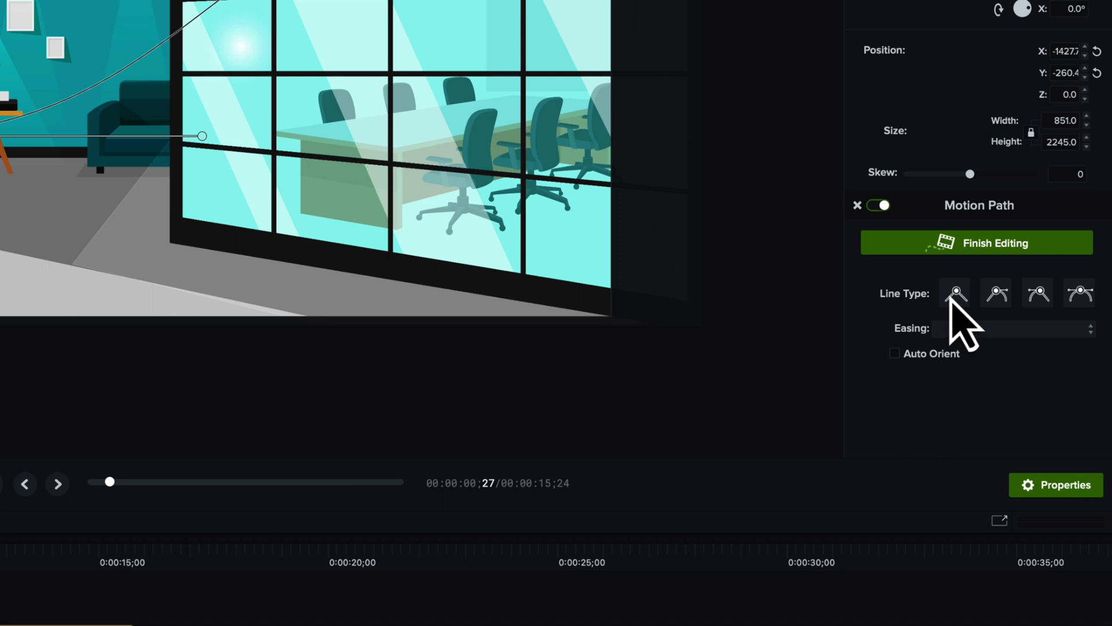
left_click(978, 330)
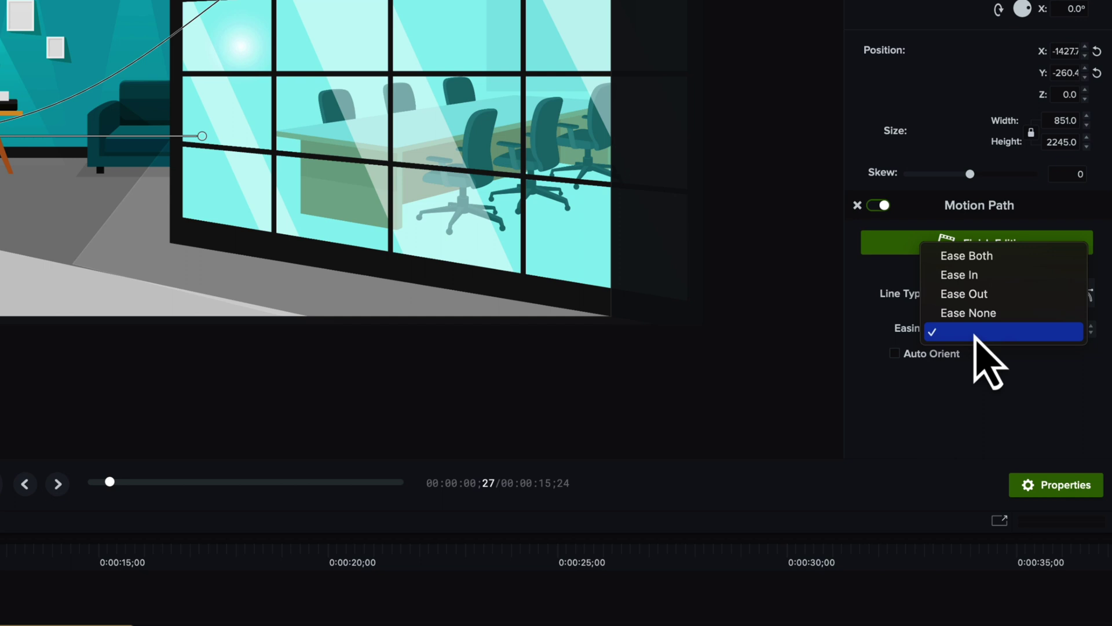
left_click(975, 335)
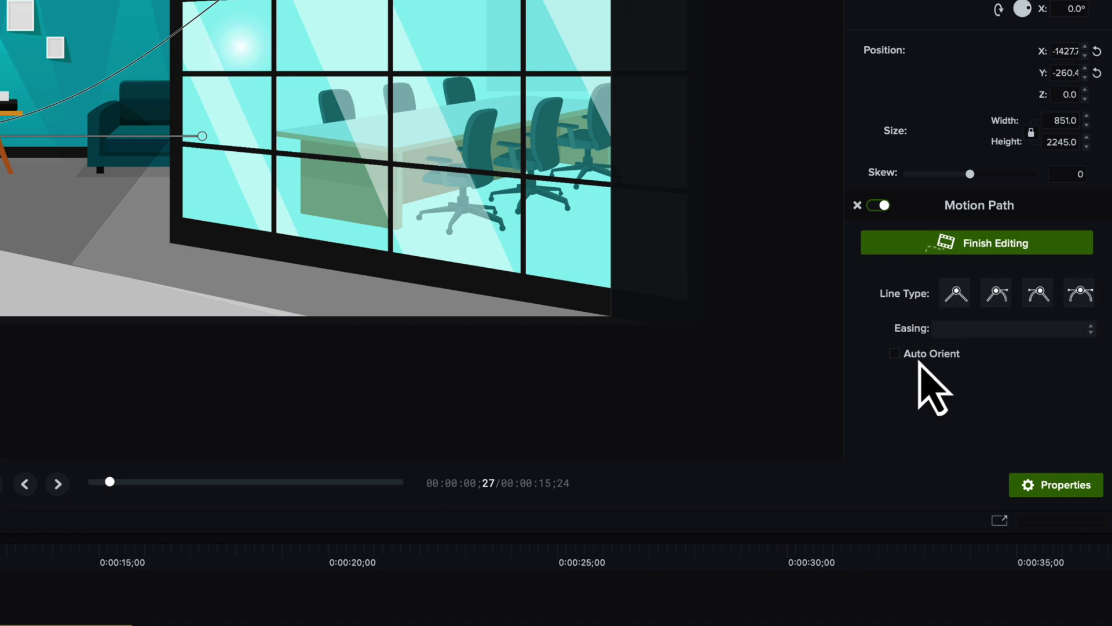
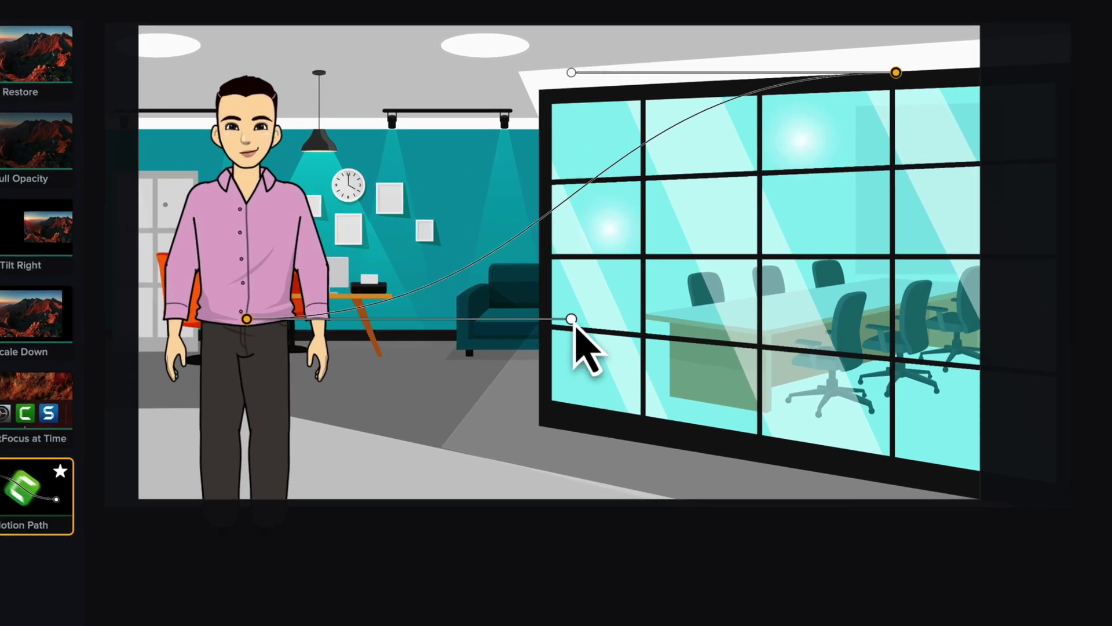
Experiment with the motion path's curvature by repositioning the end point's handle, leaving a gentle upward curve toward the glass wall's upper edge
left_click_drag(572, 73, 663, 77)
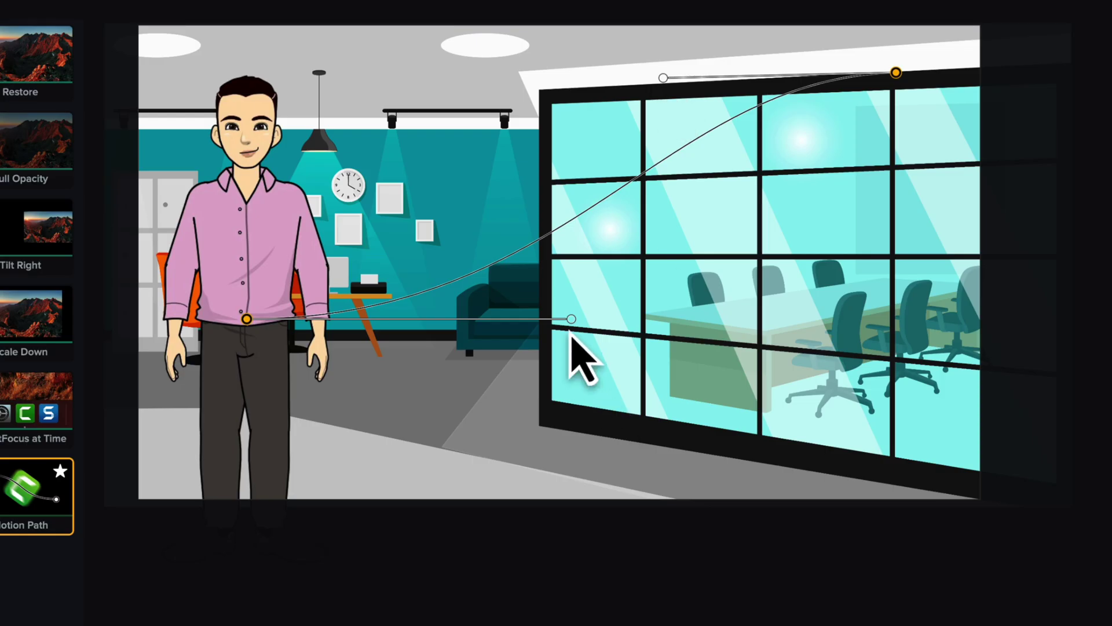
mouse_move(571, 319)
left_mouse_down()
mouse_move(422, 316)
mouse_move(570, 320)
left_mouse_up()
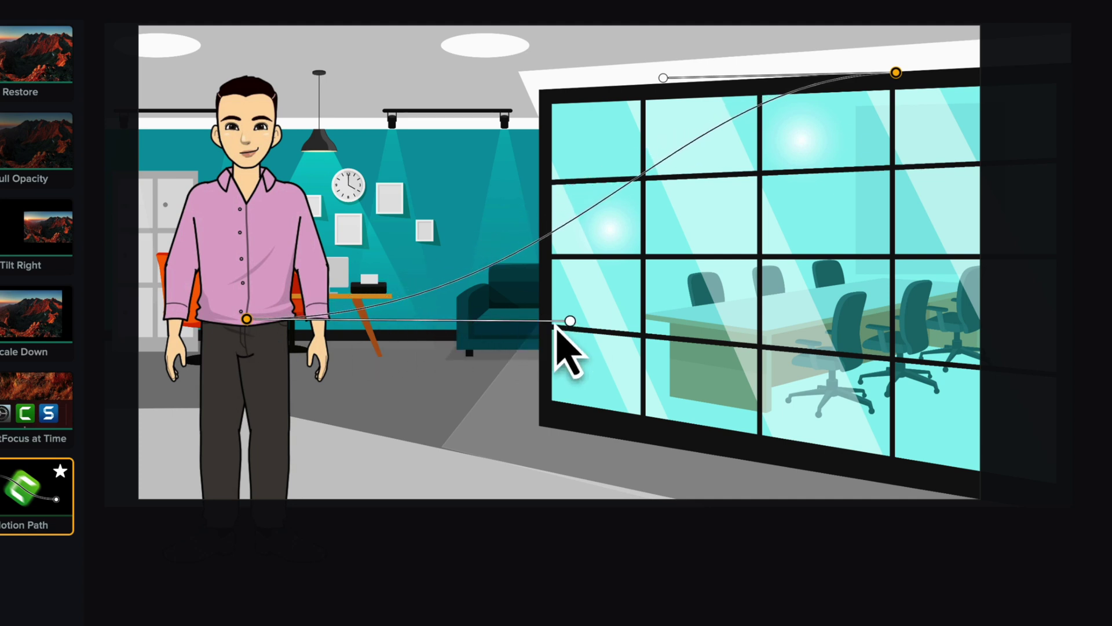
mouse_move(664, 77)
left_mouse_down()
mouse_move(430, 82)
mouse_move(664, 77)
left_mouse_up()
left_click(896, 72)
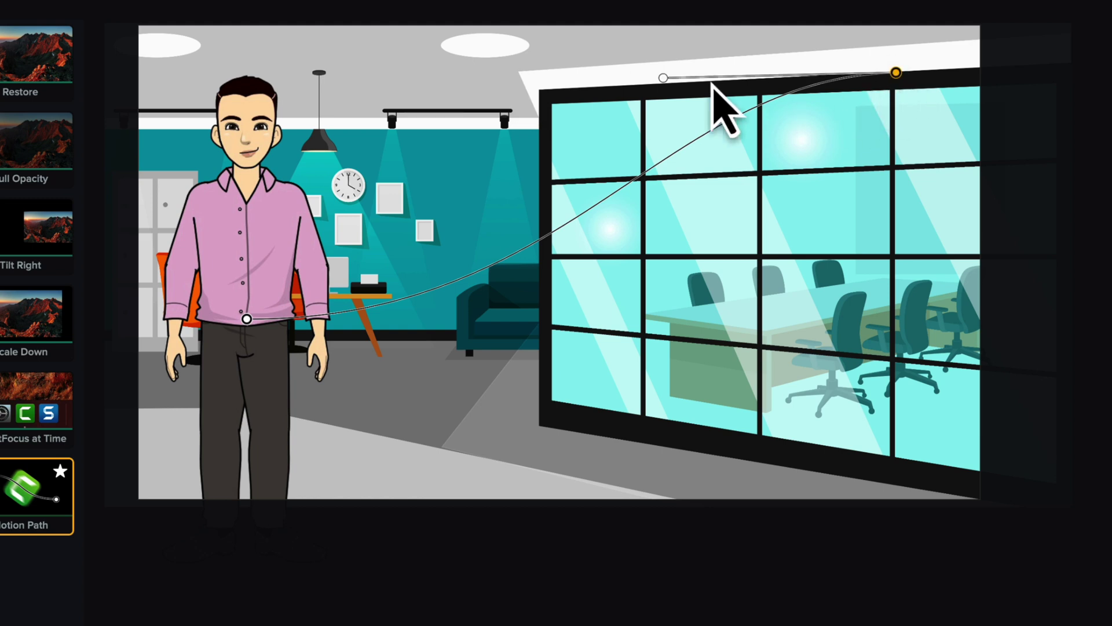
left_click_drag(663, 78, 327, 71)
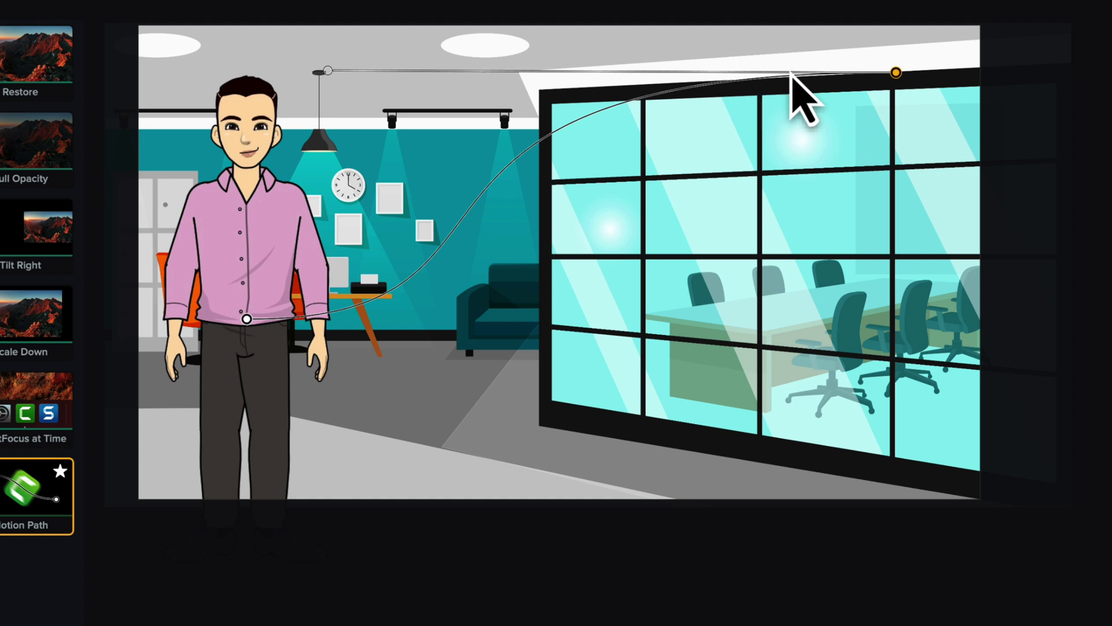
left_click_drag(328, 71, 678, 87)
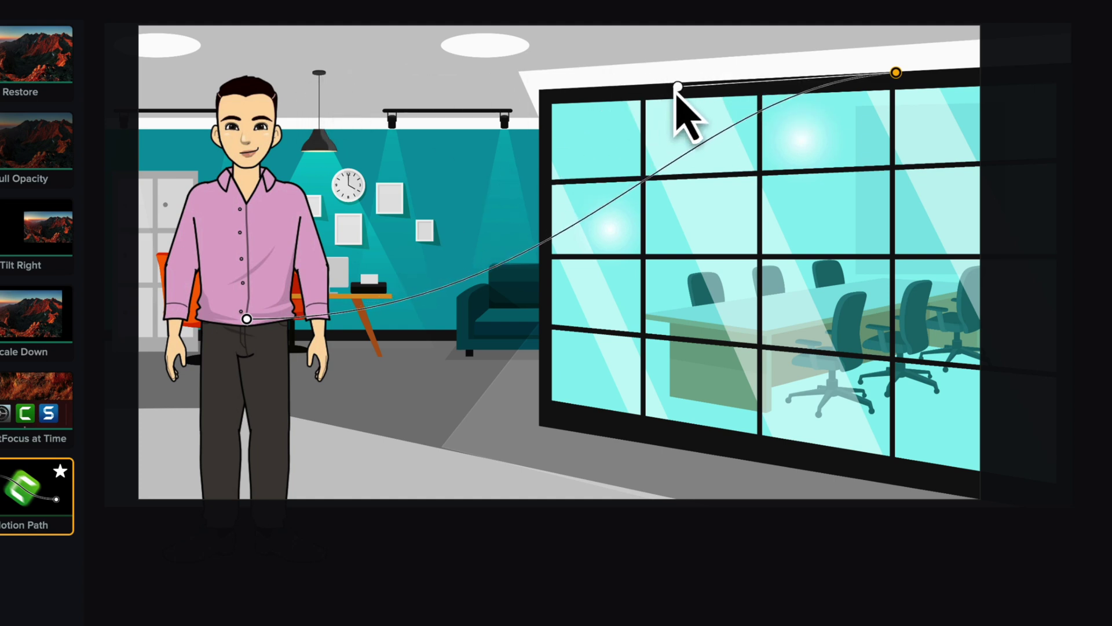
left_click_drag(678, 87, 867, 305)
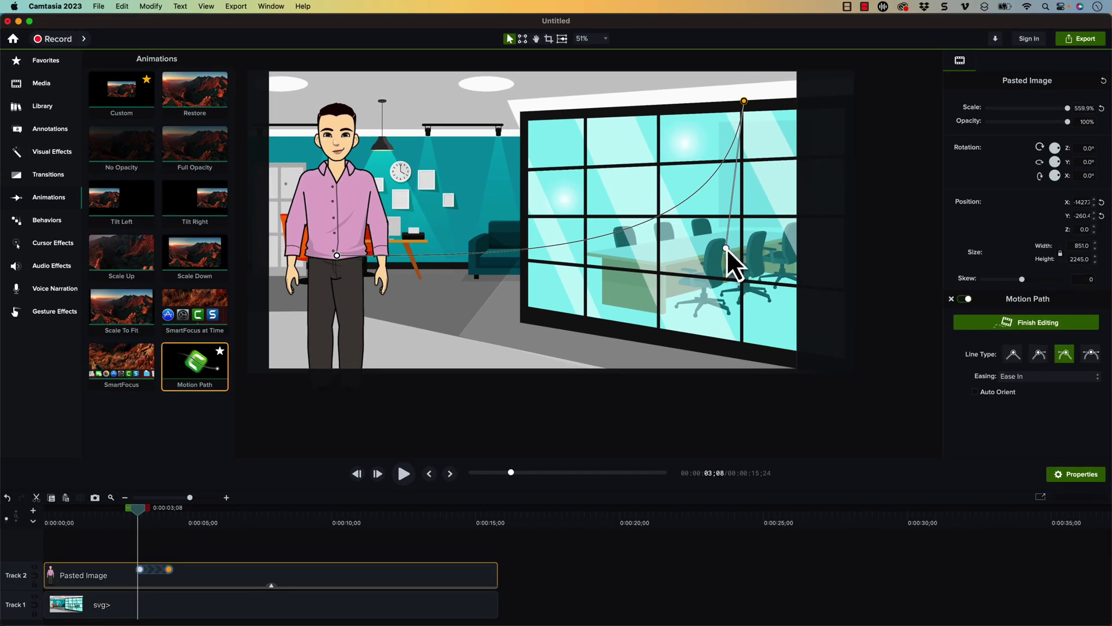
left_click_drag(726, 248, 511, 145)
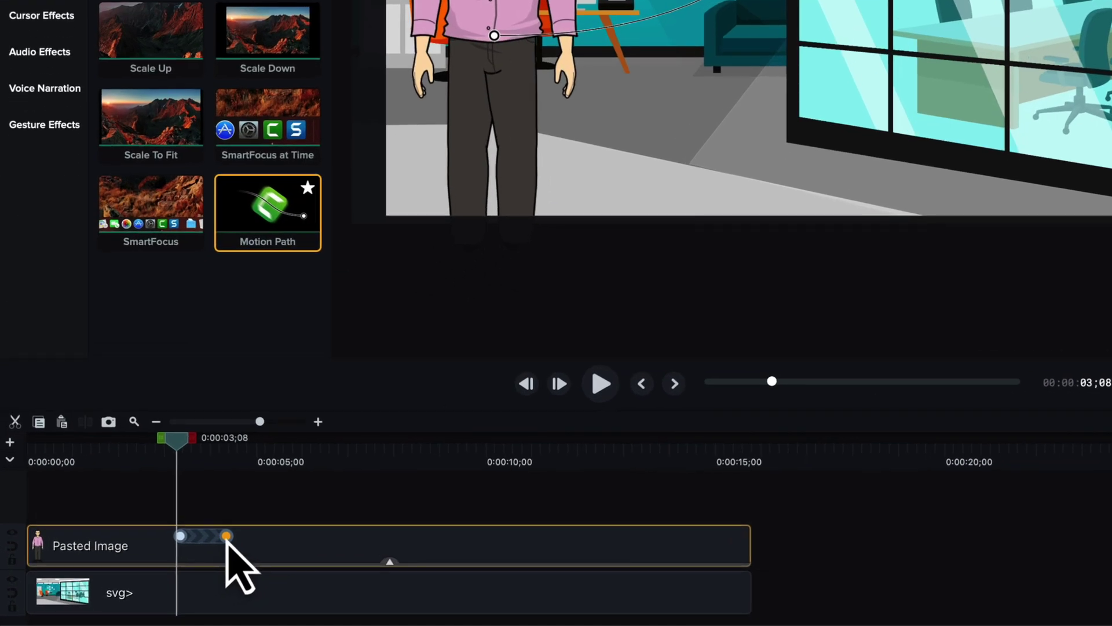
Lengthen the motion path on the timeline so that it ends just before 0:00:06;23, and preview the movement
left_click_drag(171, 570, 196, 570)
left_click_drag(269, 538, 316, 536)
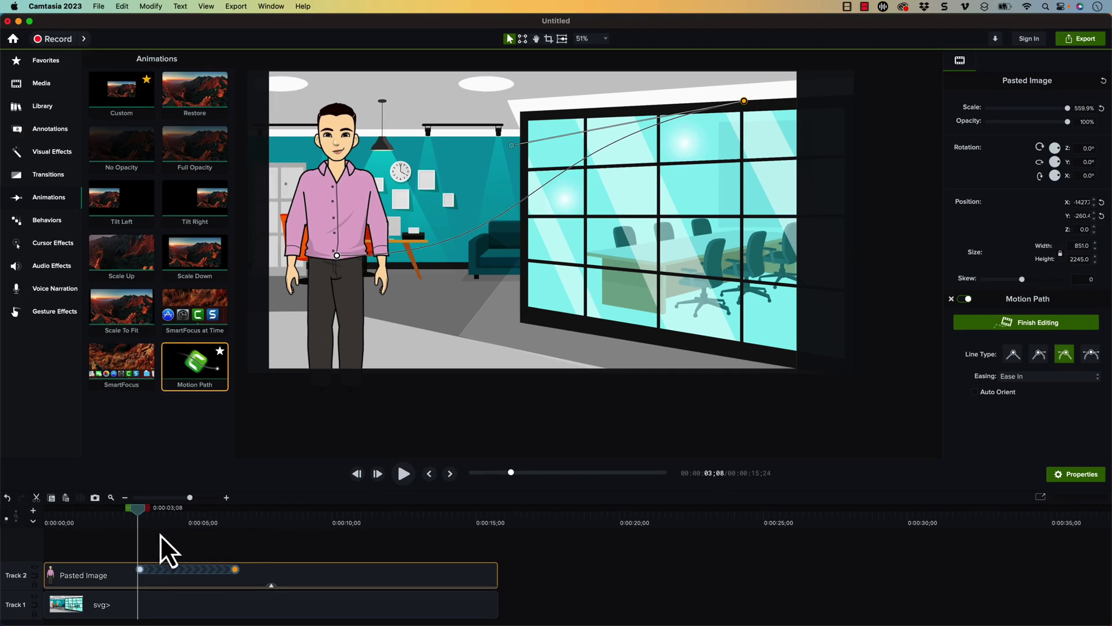
left_click_drag(144, 513, 244, 502)
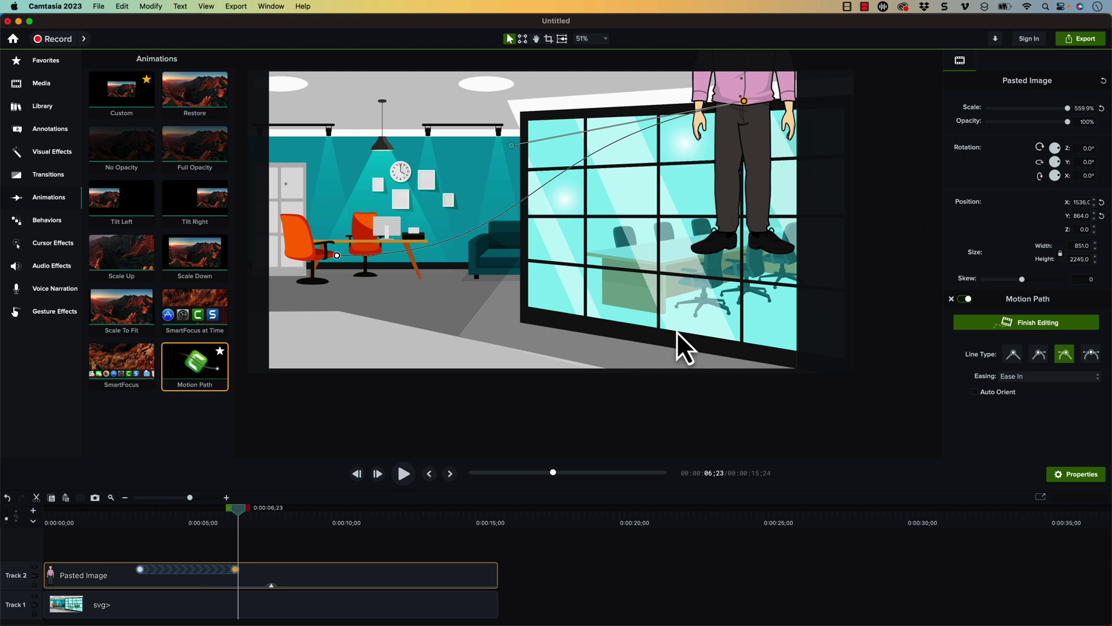
Move the path's end point to the lower part of the glass wall, raise its start point slightly, and shorten the end curve's handle
left_click_drag(742, 106, 664, 304)
left_click_drag(335, 256, 332, 235)
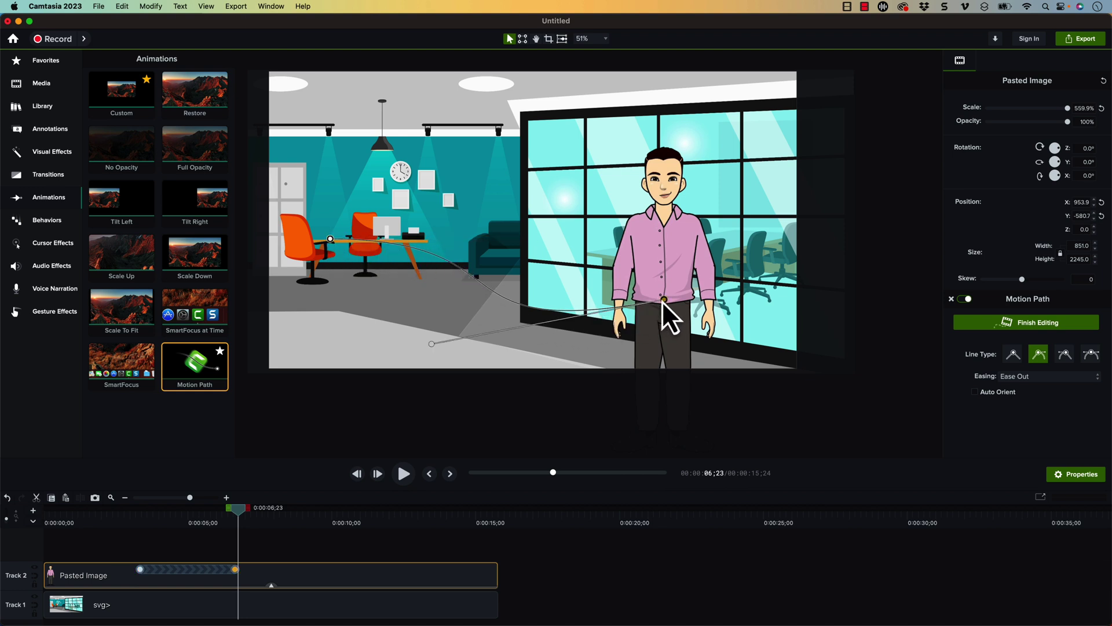
left_click(431, 342)
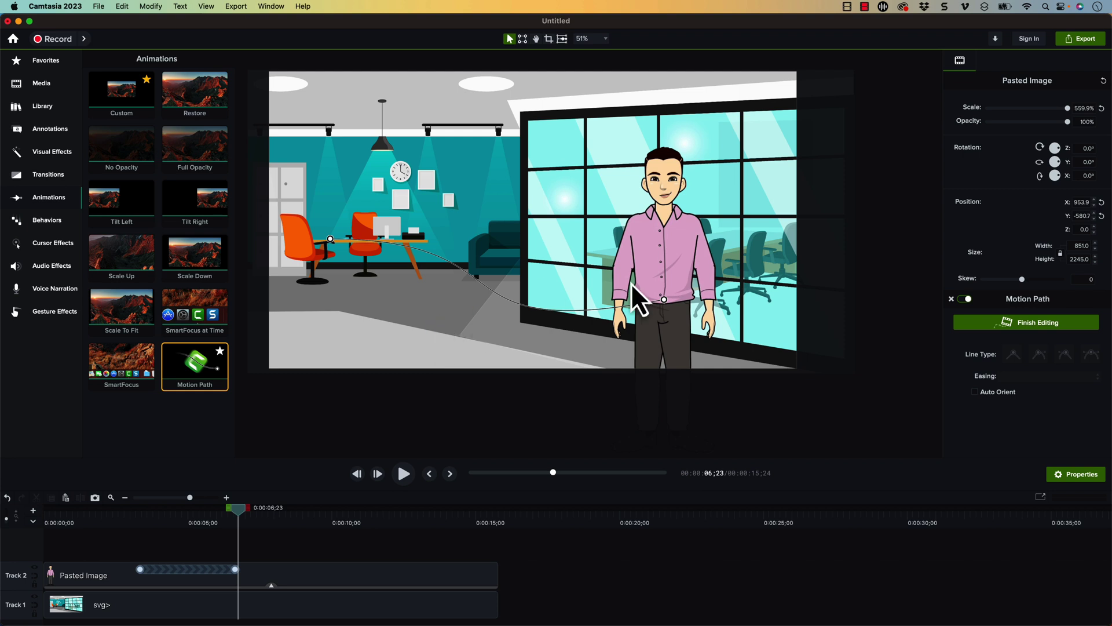
left_click(665, 299)
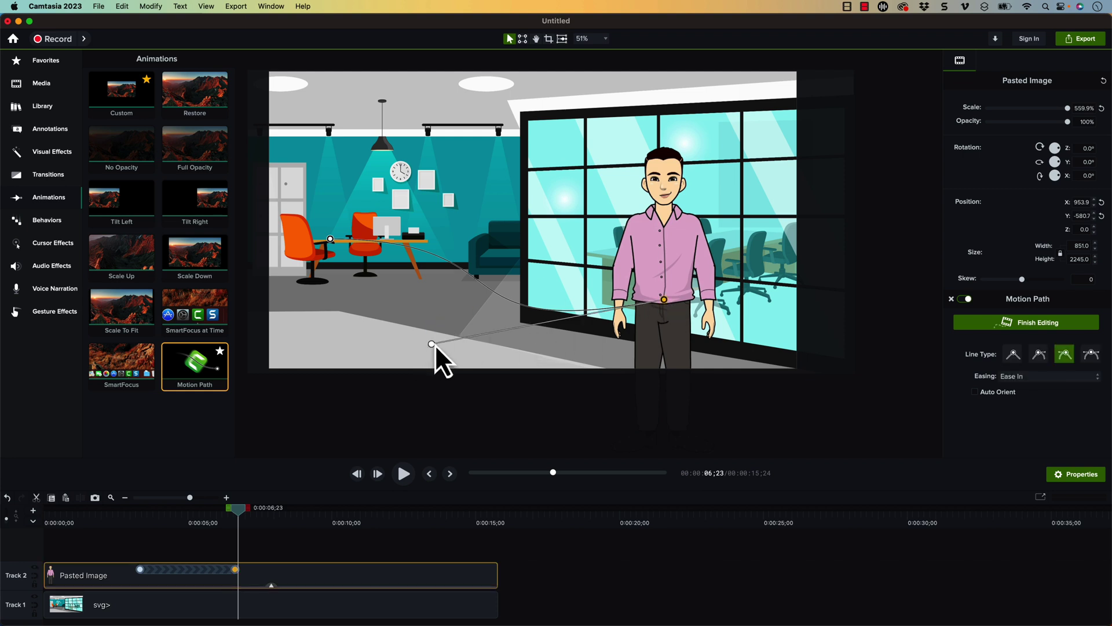
left_click_drag(432, 344, 490, 333)
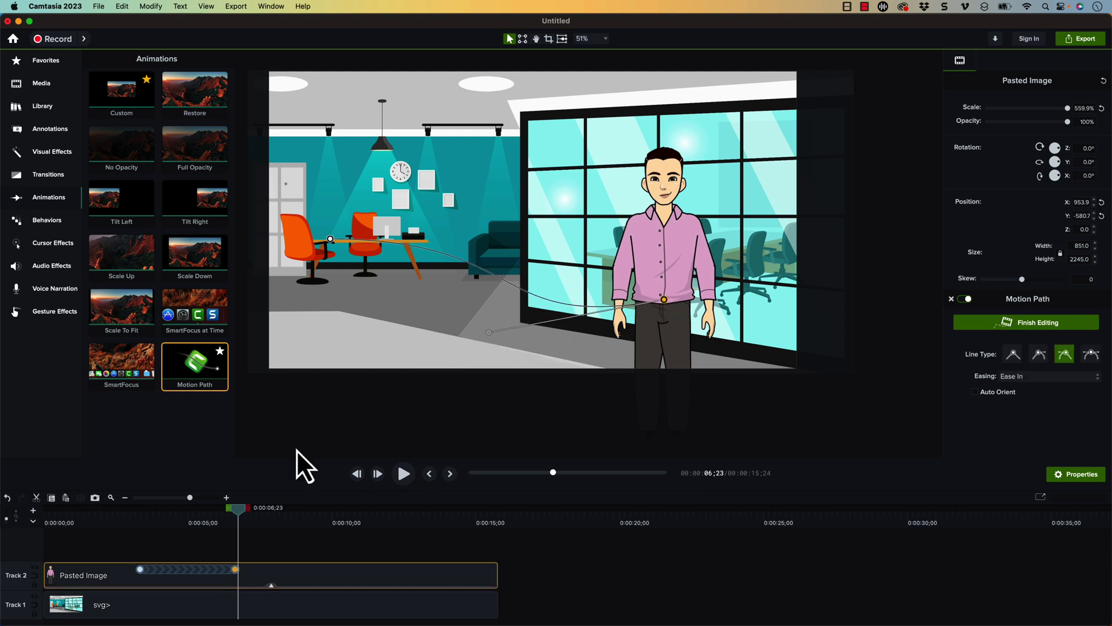
Try shrinking the character to about 405% at the start of the motion path and preview the movement
left_click_drag(247, 515, 144, 517)
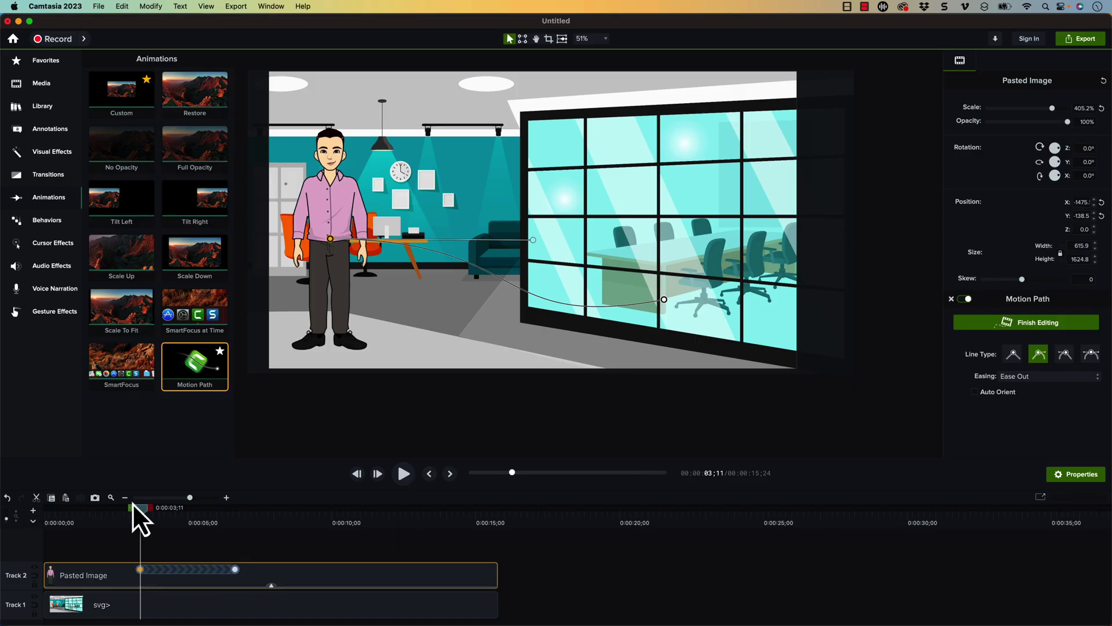
left_click_drag(144, 509, 235, 572)
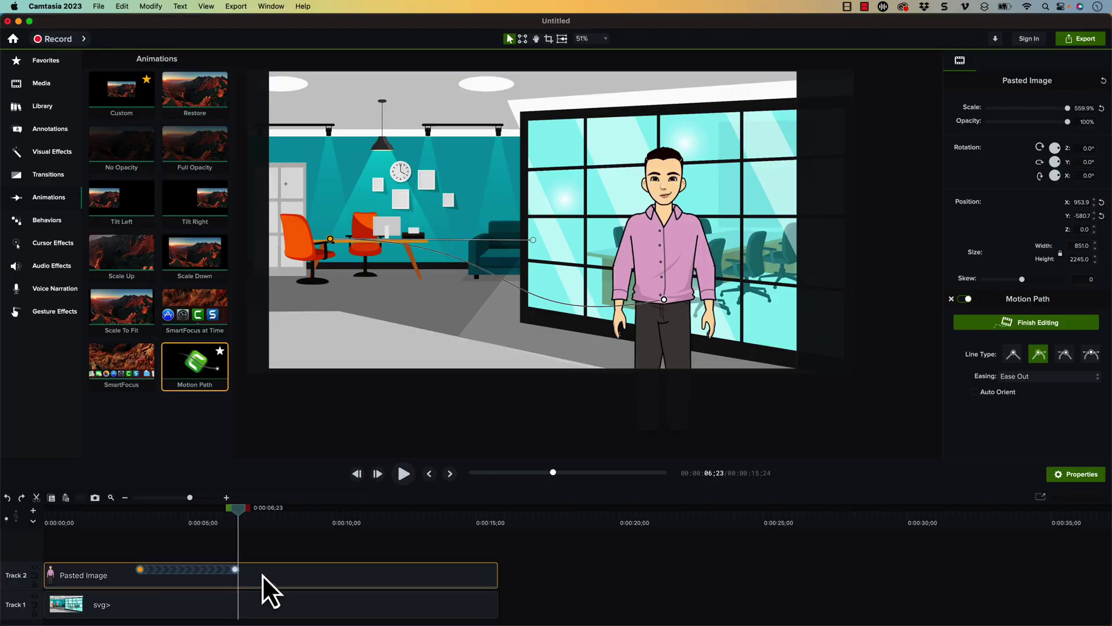
left_click_drag(237, 512, 142, 515)
Add a Custom animation to the character clip and stretch it alongside the motion path from 0:00:03;11 to 0:00:06;21
left_click(142, 517)
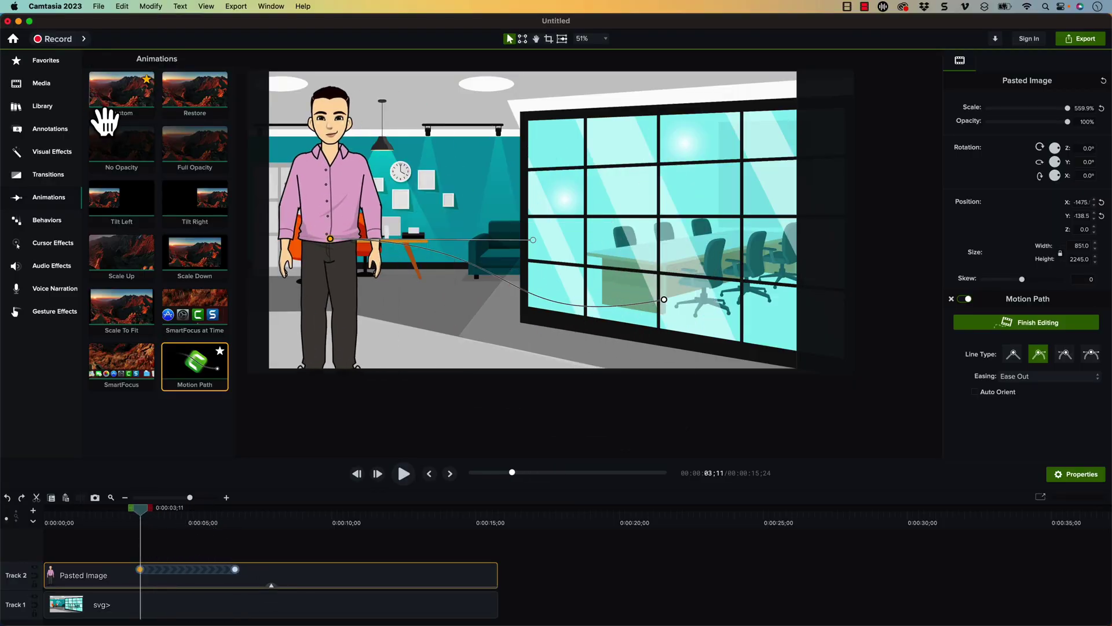
mouse_move(135, 91)
left_mouse_down()
mouse_move(219, 377)
mouse_move(165, 582)
mouse_move(232, 575)
left_mouse_up()
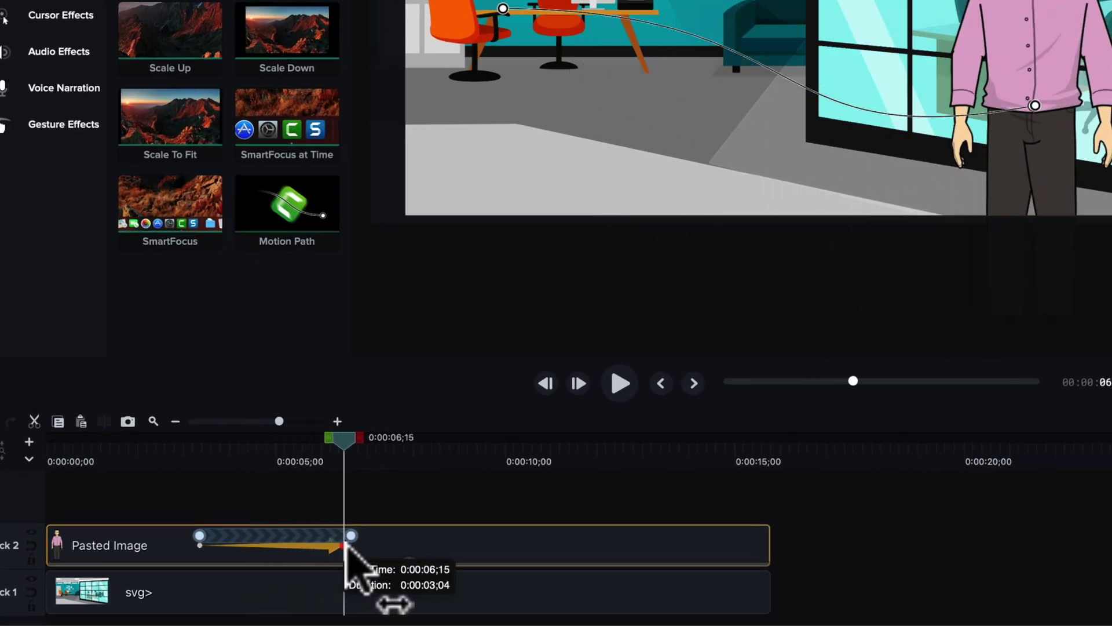
left_click_drag(347, 544, 352, 546)
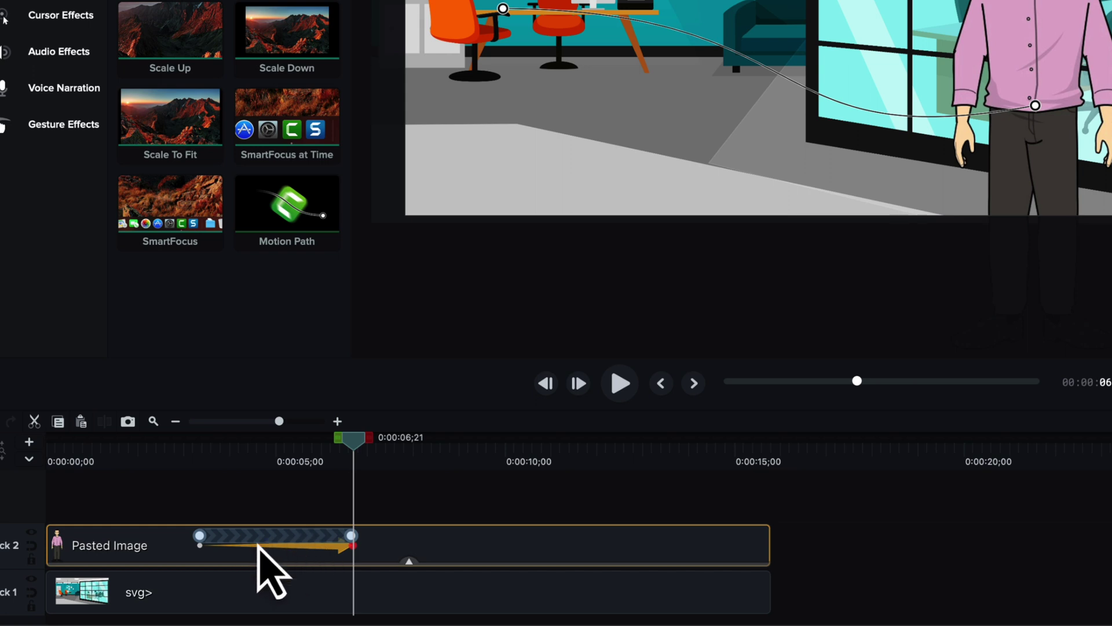
Set the character's scale to about 448% at 0:00:03;11, where the Custom animation starts
left_click(194, 460)
left_click(201, 537)
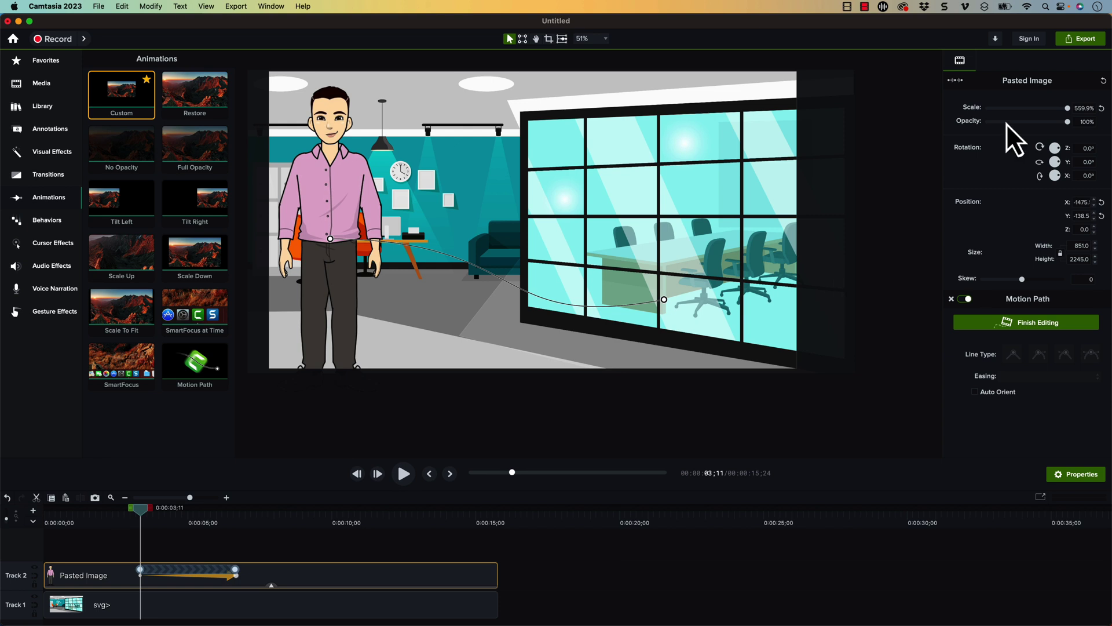
left_click_drag(1053, 109, 1059, 108)
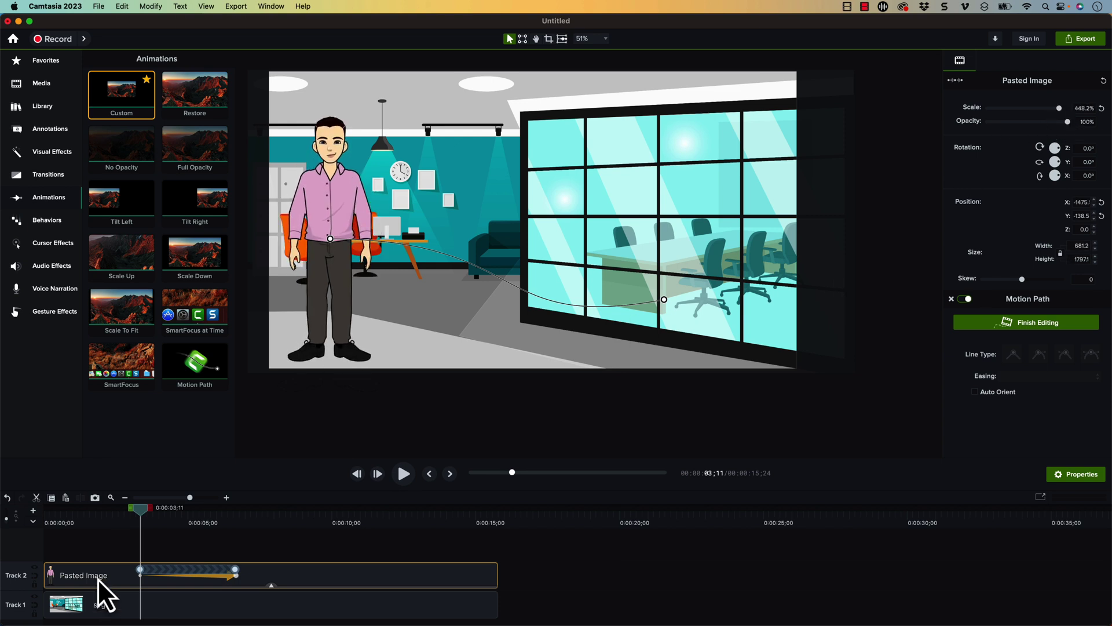
Set the character's scale to 700% at 0:00:06;21, where the Custom animation ends
mouse_move(142, 509)
left_mouse_down()
mouse_move(243, 498)
mouse_move(237, 514)
left_mouse_up()
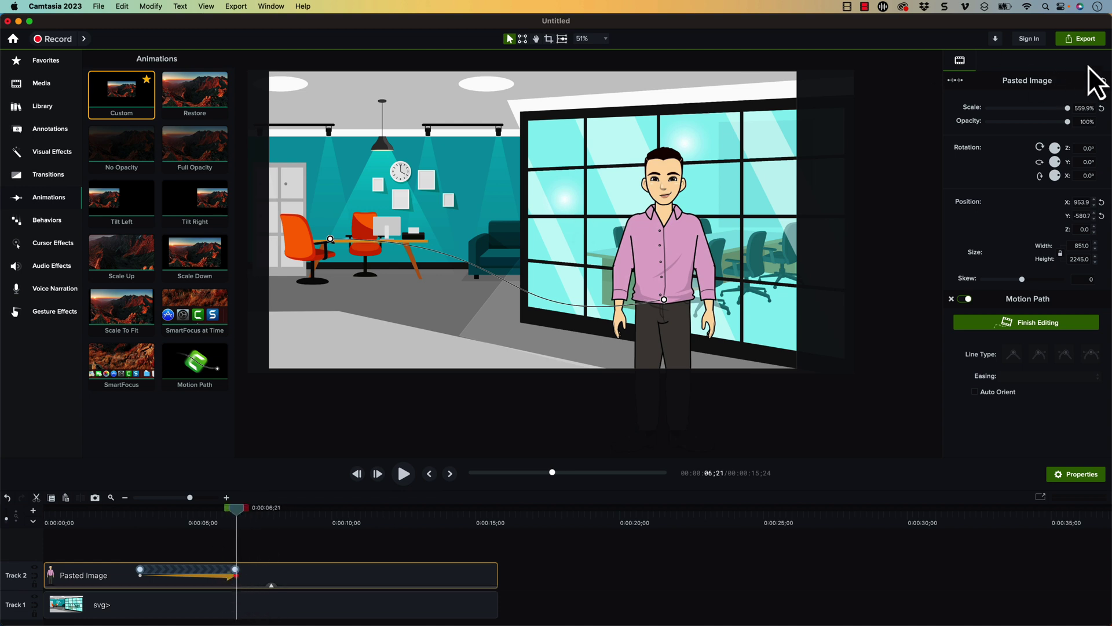
left_click(1092, 109)
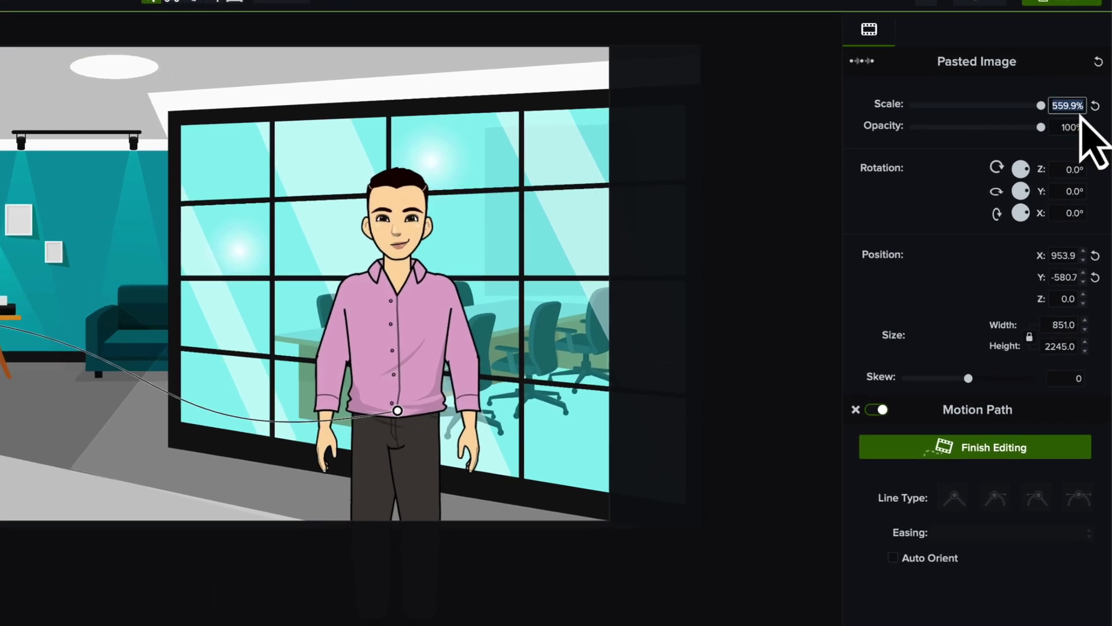
key("Return")
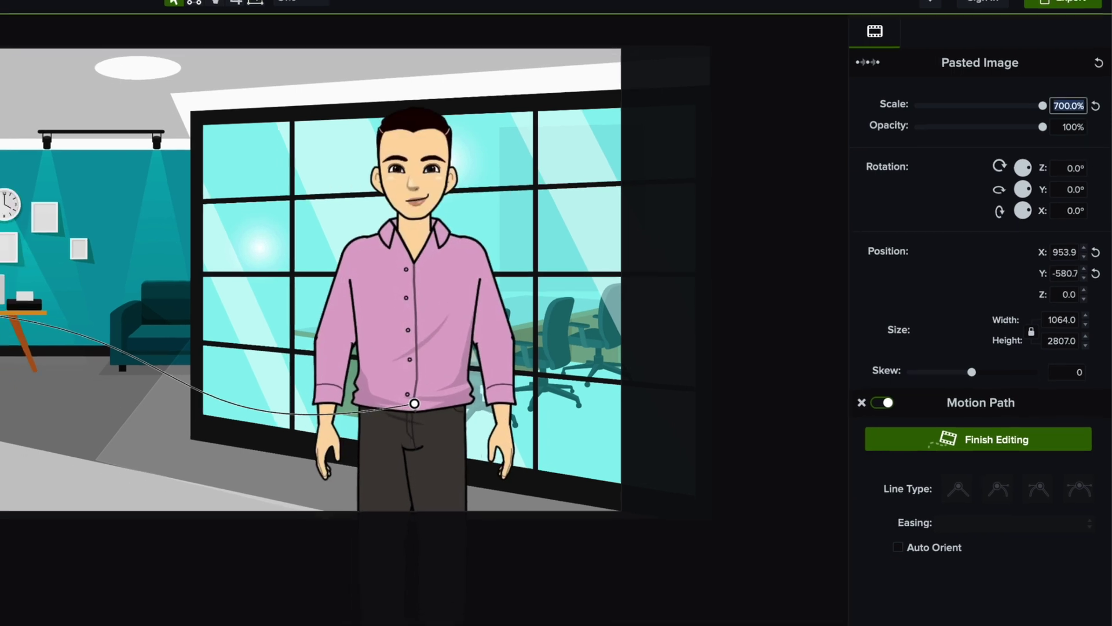
Try splitting the character's motion path at the playhead around 0:00:05, and undo the split
mouse_move(234, 518)
left_mouse_down()
mouse_move(133, 516)
mouse_move(249, 523)
left_mouse_up()
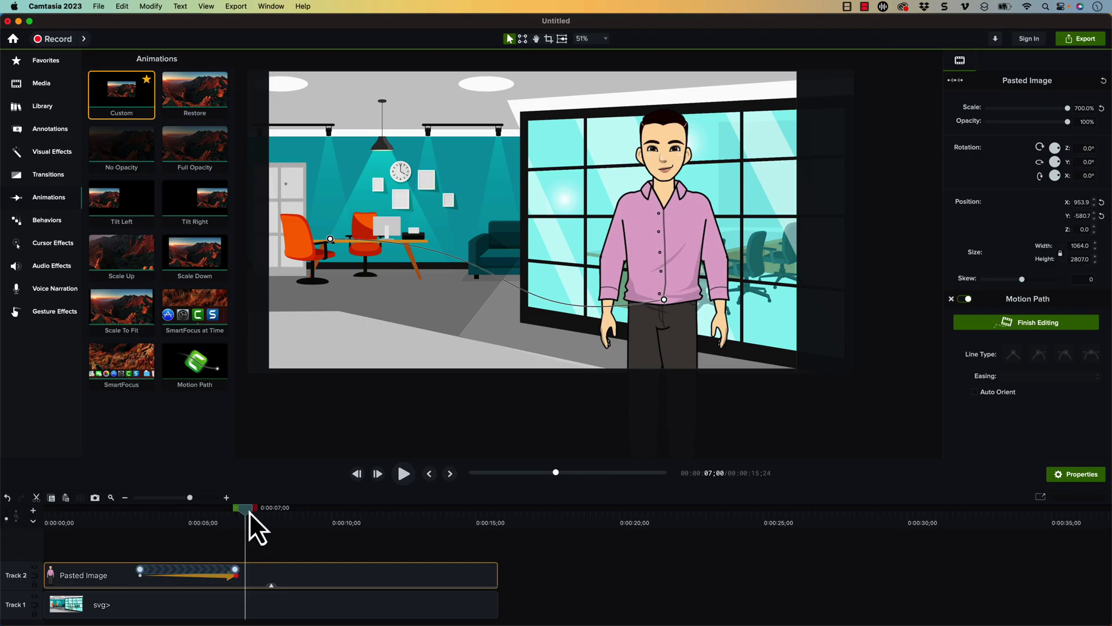
left_click_drag(249, 512, 183, 516)
right_click(189, 567)
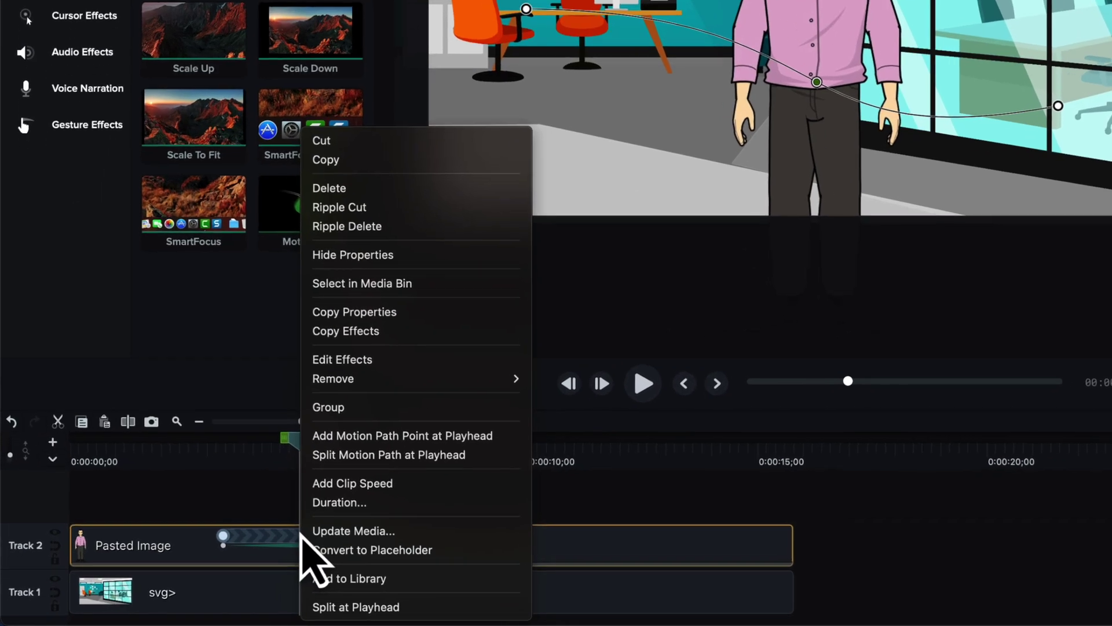
mouse_move(298, 446)
left_mouse_down()
mouse_move(318, 460)
mouse_move(307, 460)
left_mouse_up()
right_click(312, 536)
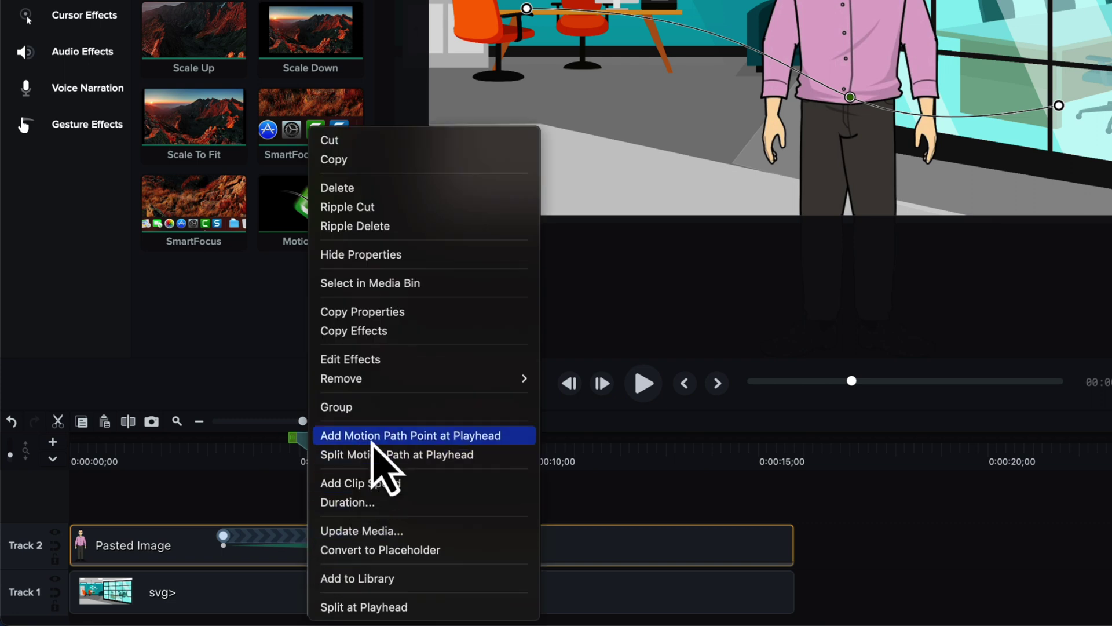
left_click(328, 456)
key("super+z")
Add a motion path point to the character clip at 0:00:05;00
left_click_drag(307, 458, 300, 449)
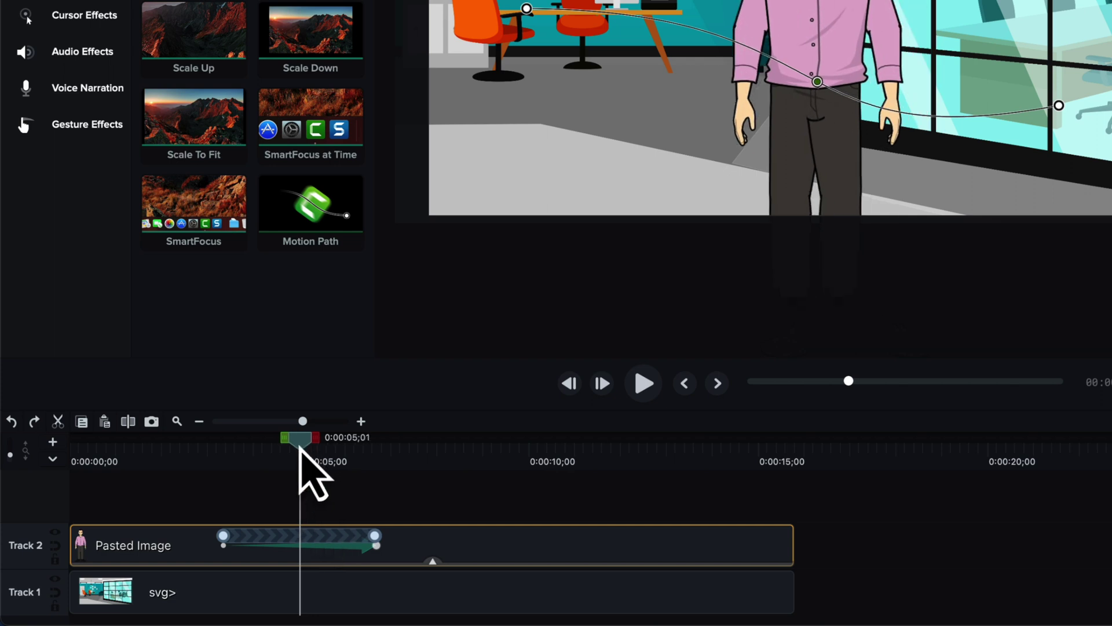
left_click(309, 533)
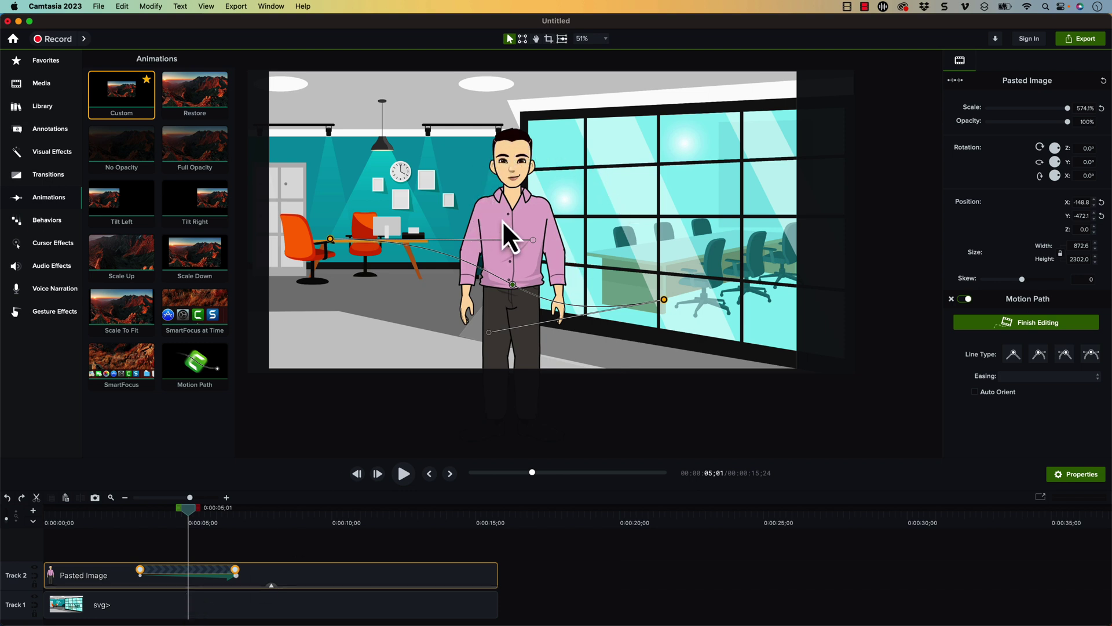
left_click_drag(188, 512, 191, 512)
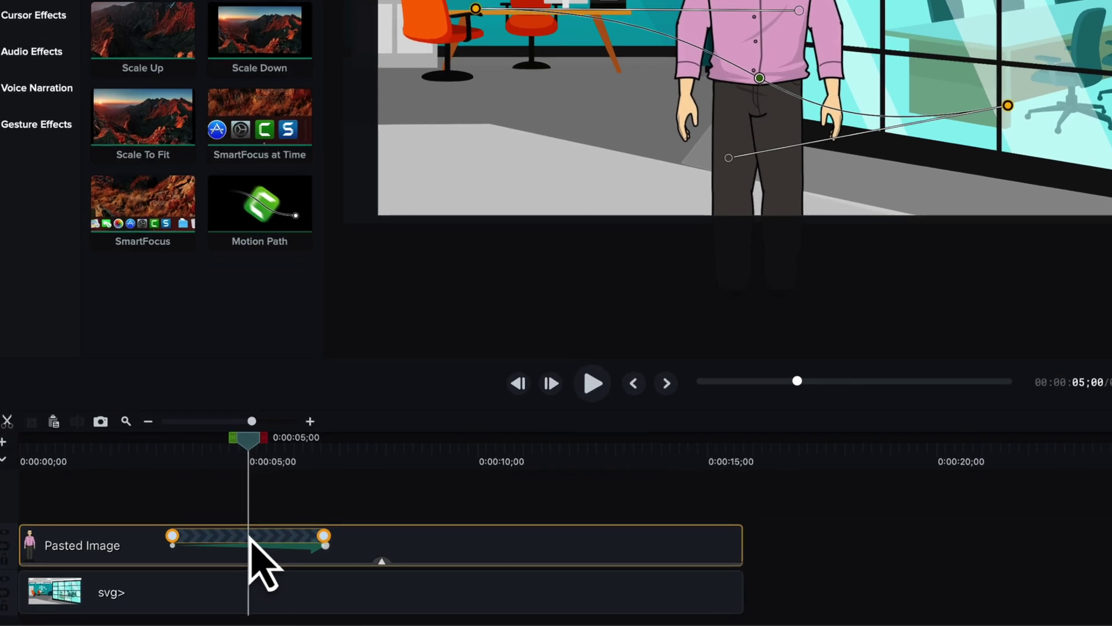
right_click(189, 568)
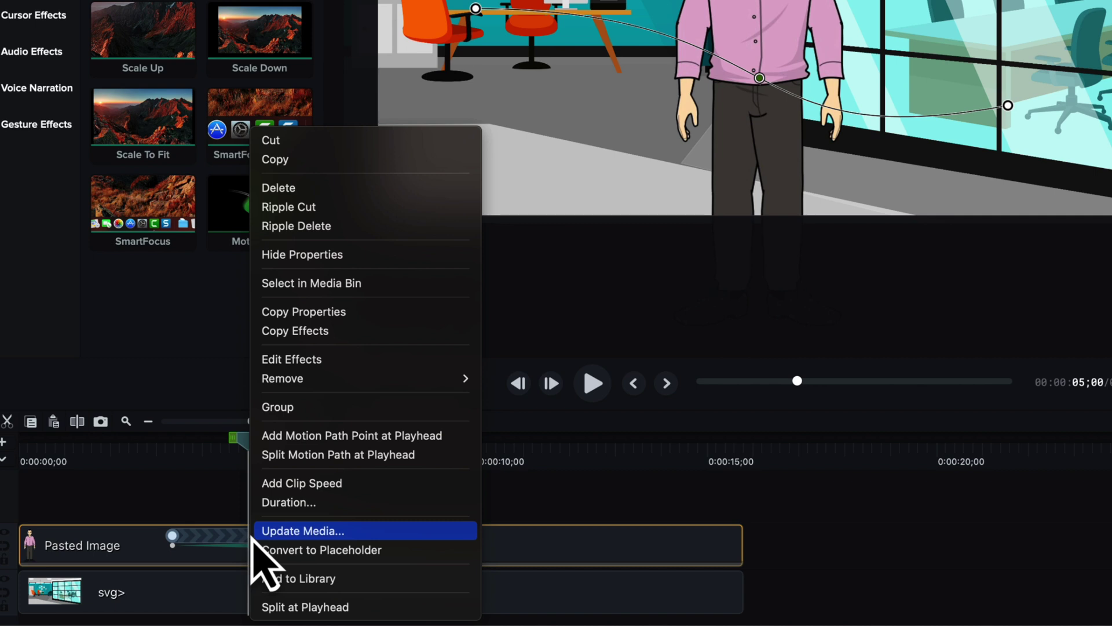
left_click(295, 434)
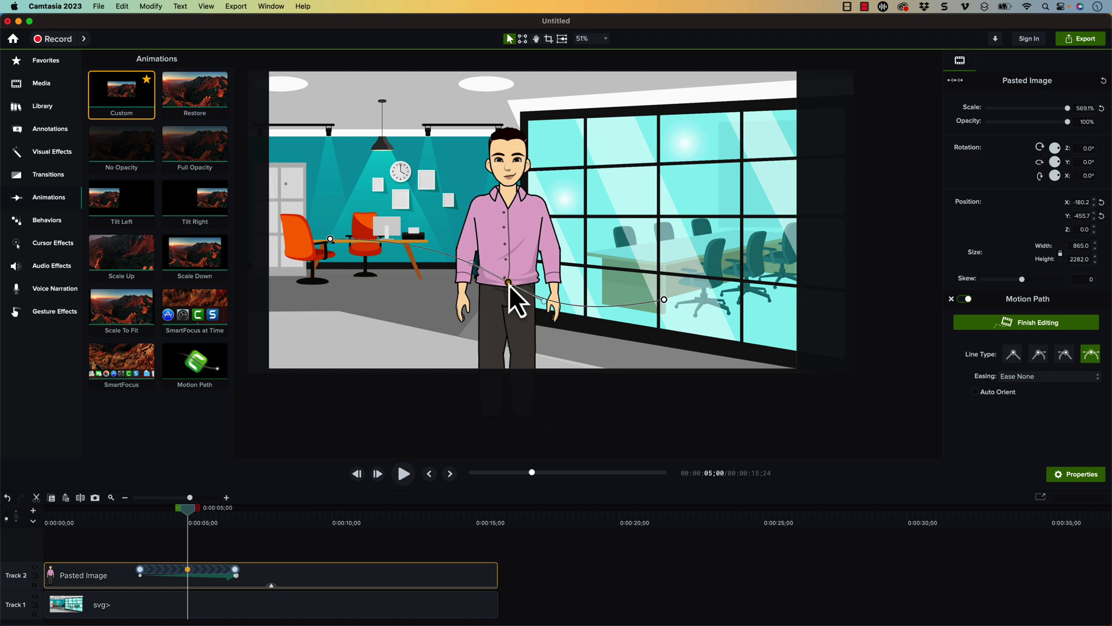
Move the middle motion path point to about X -452.7, Y -591.6 and adjust its two handles to curve the path more
left_click_drag(509, 282, 471, 302)
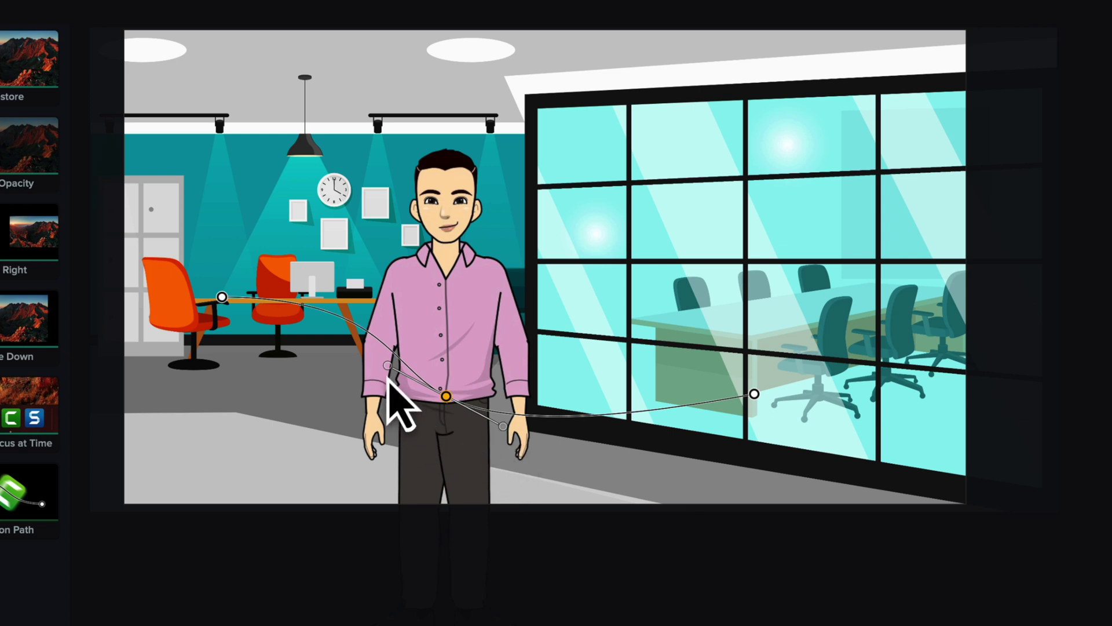
left_click_drag(502, 426, 542, 436)
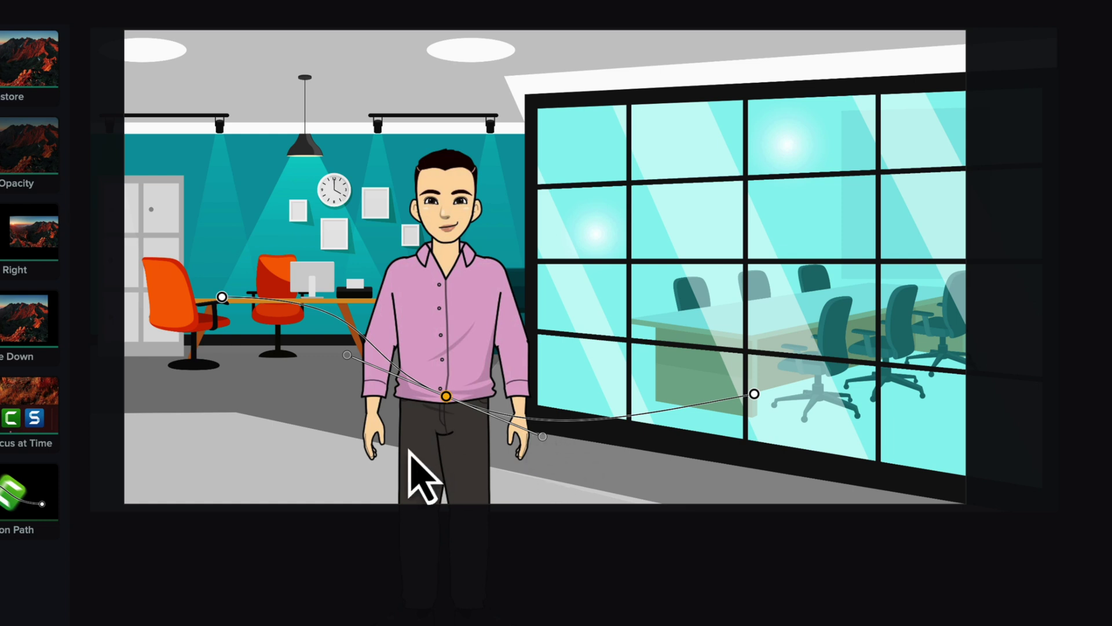
left_click_drag(347, 355, 358, 430)
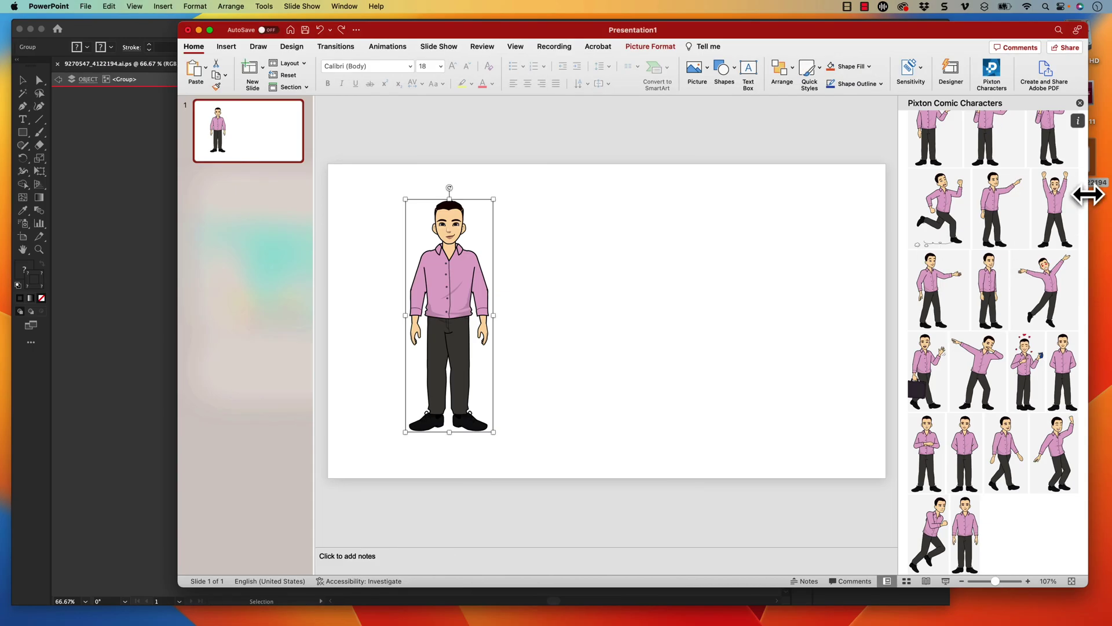
Narrow the PowerPoint window to uncover the desktop icons and preview the eagle.225x256.png image there
left_click_drag(1089, 186, 1009, 190)
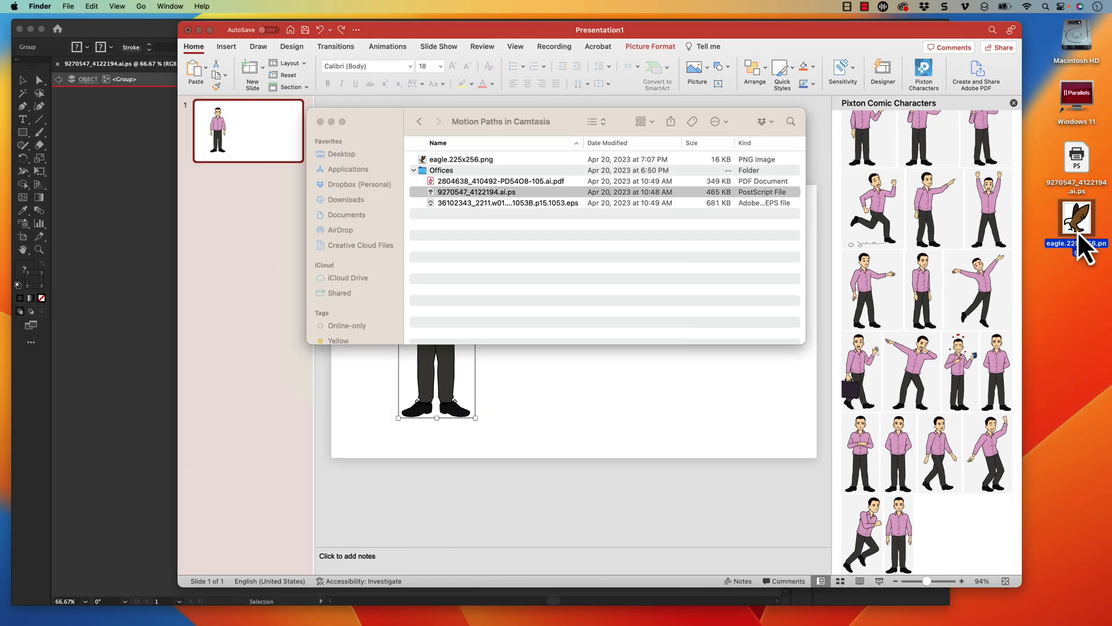
key("space")
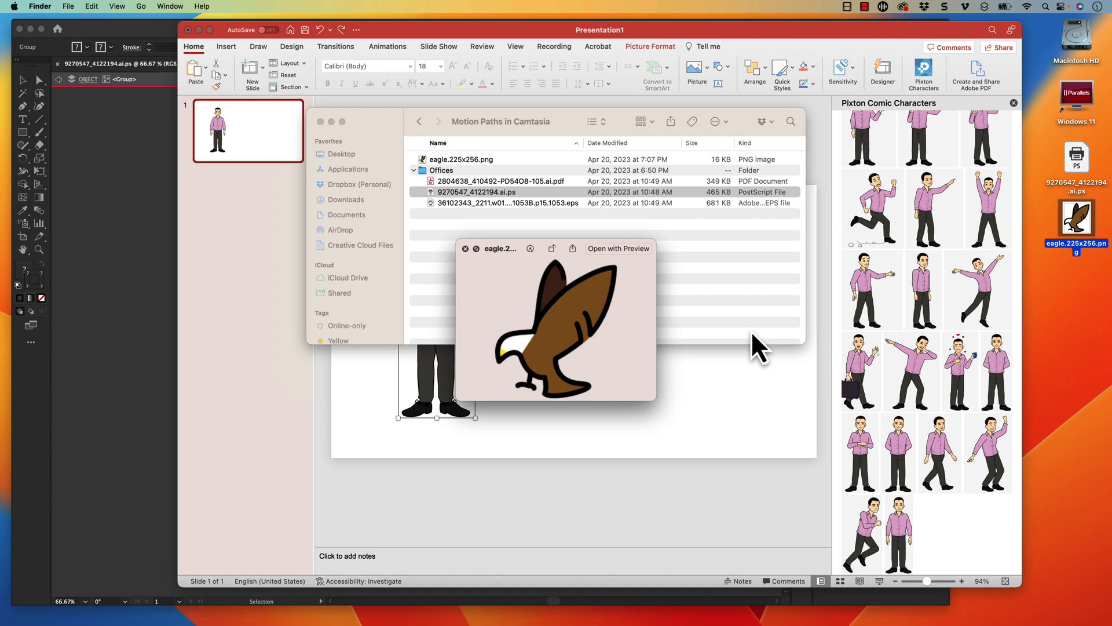
key("space")
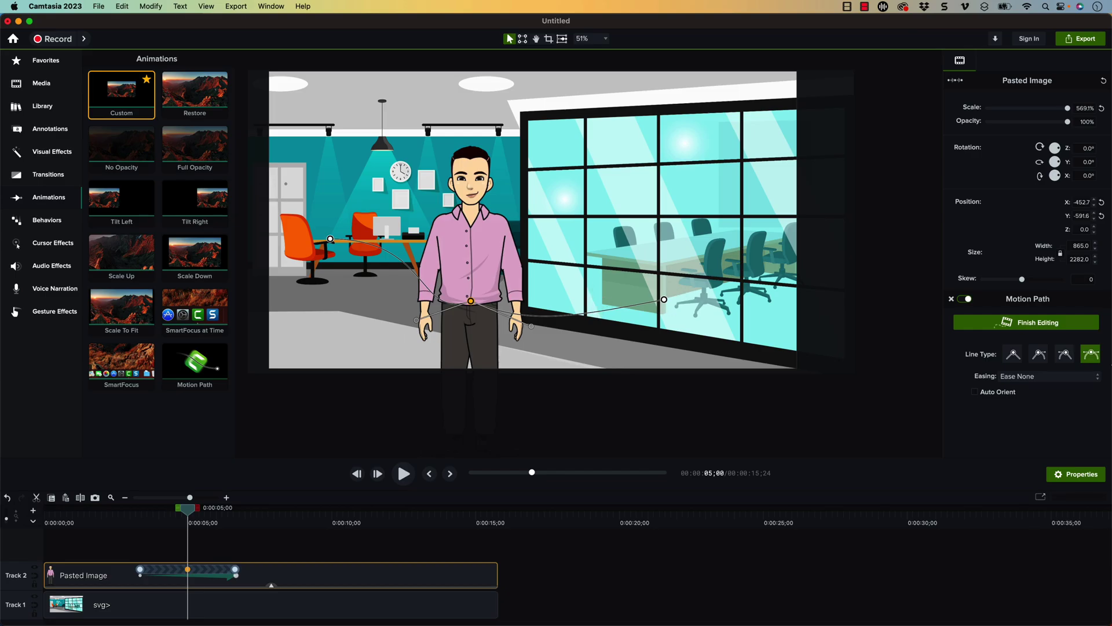
Switch to Camtasia and add eagle.225x256.png from the desktop to Track 3, starting near the end of the character's motion path
left_click_drag(1111, 350, 1045, 360)
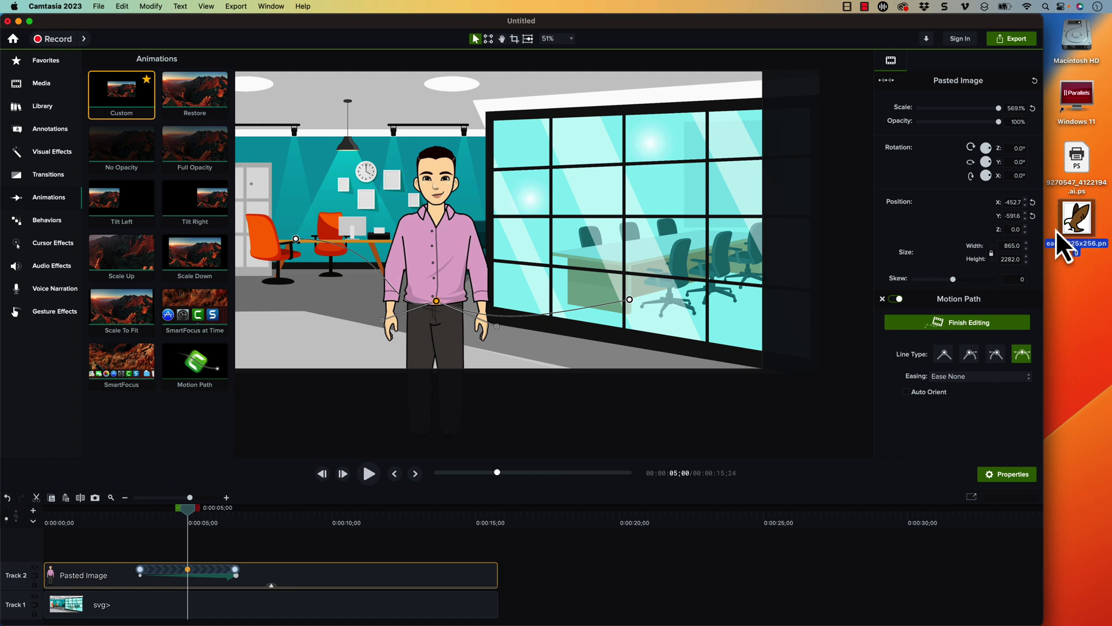
left_click_drag(1063, 243, 232, 548)
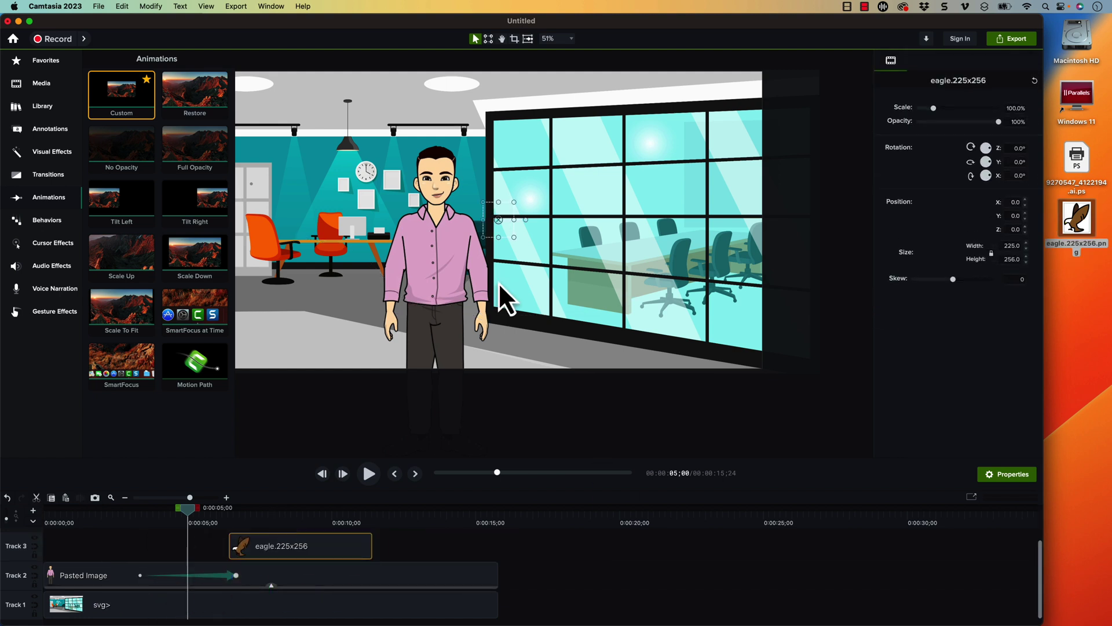
scroll(499, 283, "down", 2)
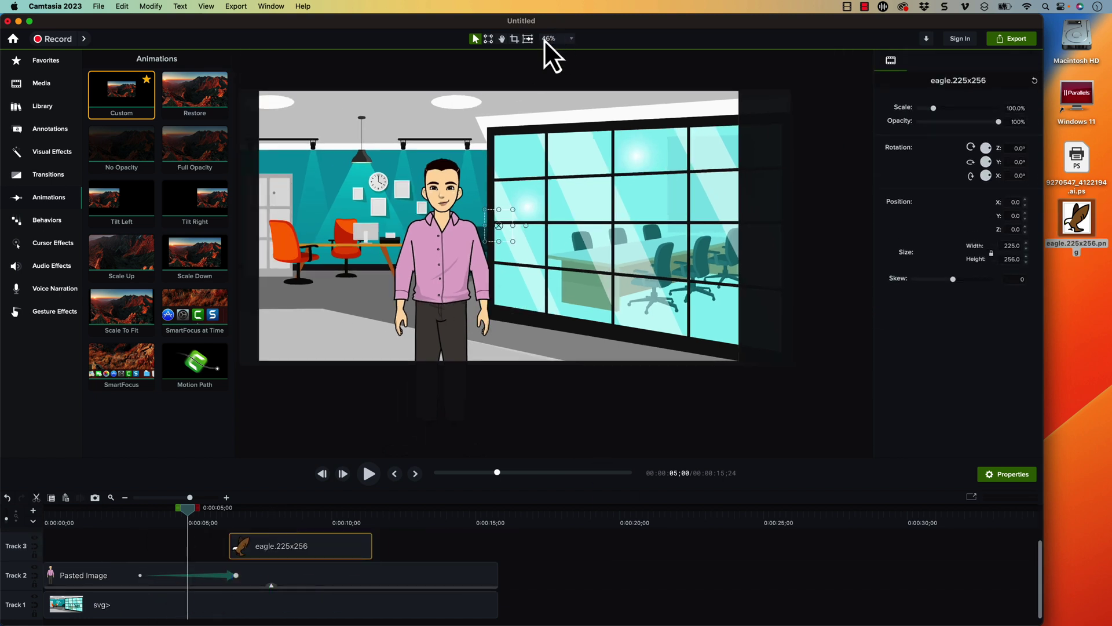
left_click(501, 39)
left_click_drag(535, 203, 578, 219)
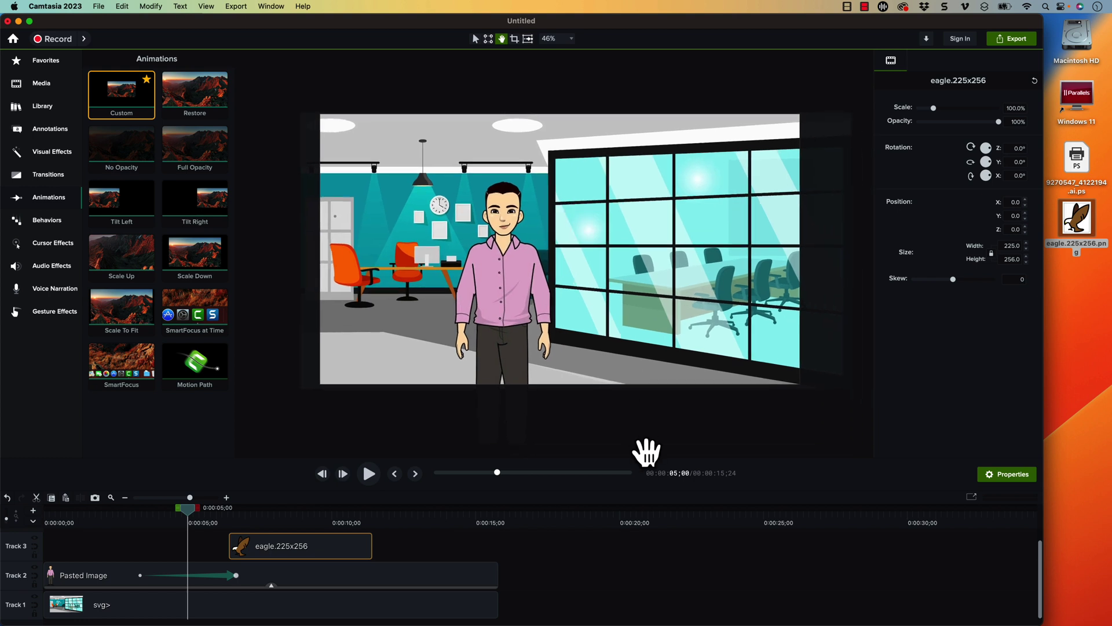
left_click(312, 517)
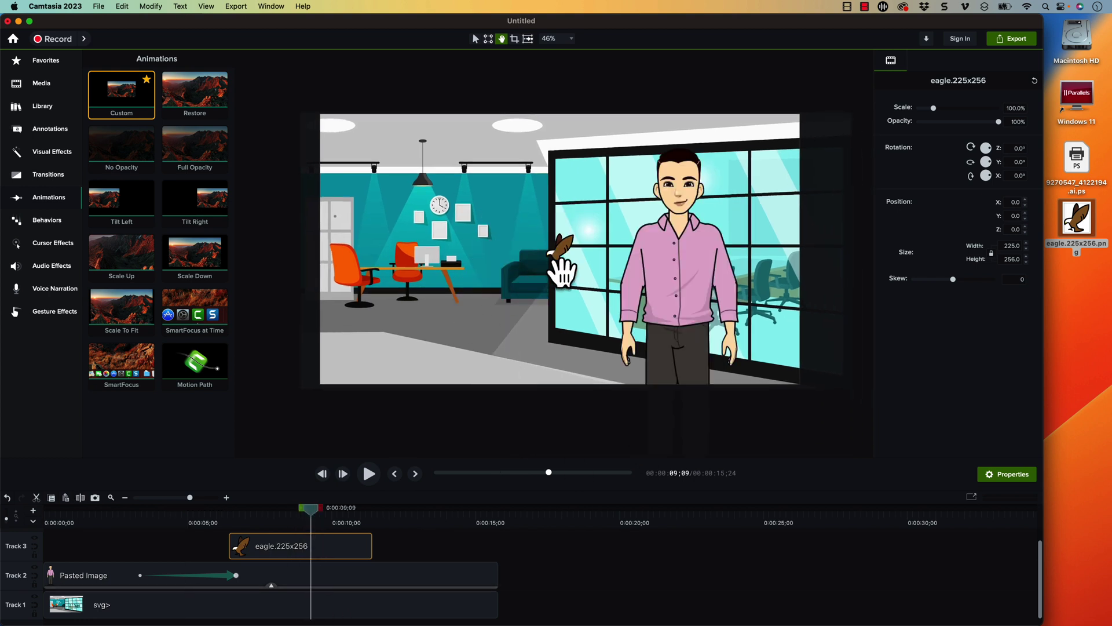
left_click_drag(573, 264, 504, 248)
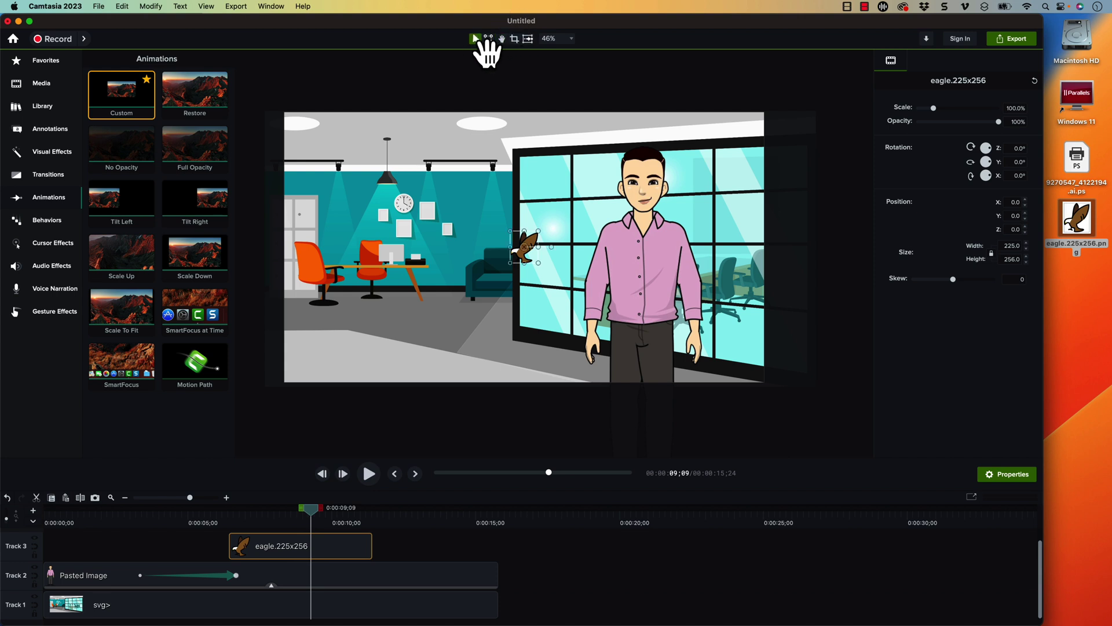
left_click_drag(1041, 220, 1109, 220)
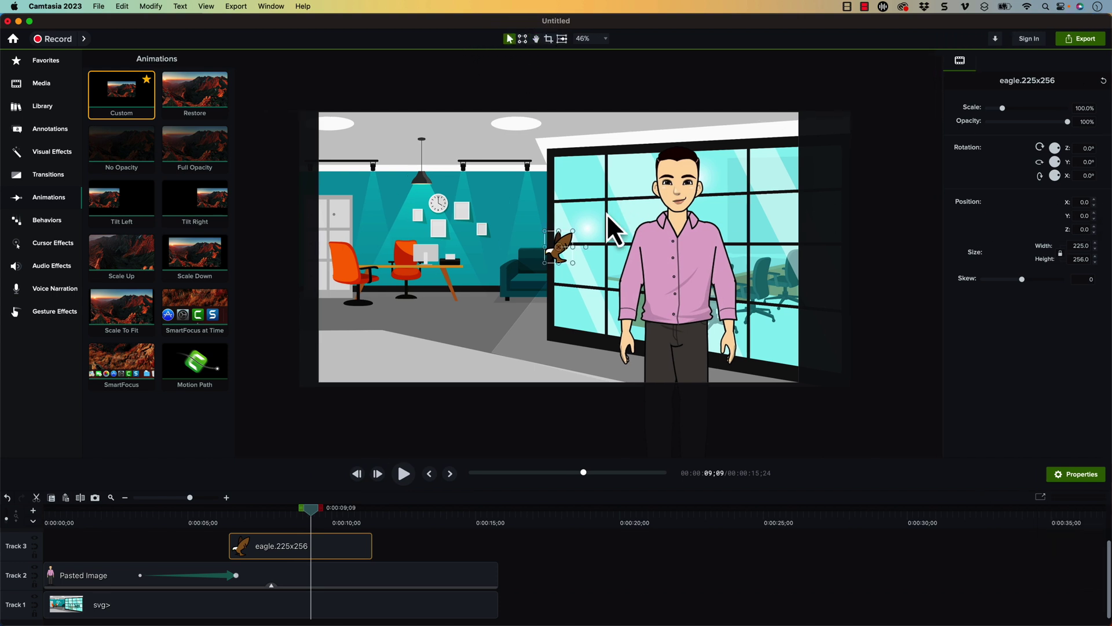
Flip the eagle with a 180° Y rotation and place it just outside the canvas's left edge at about X -2283, Y 228.6
left_click_drag(559, 257, 282, 244)
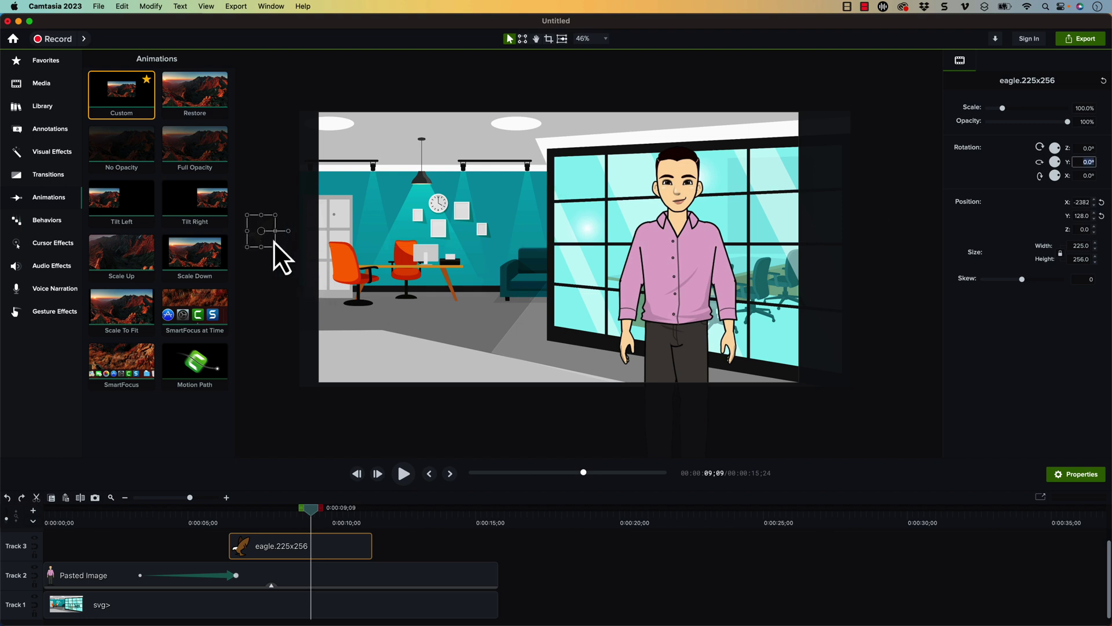
left_click_drag(266, 246, 279, 280)
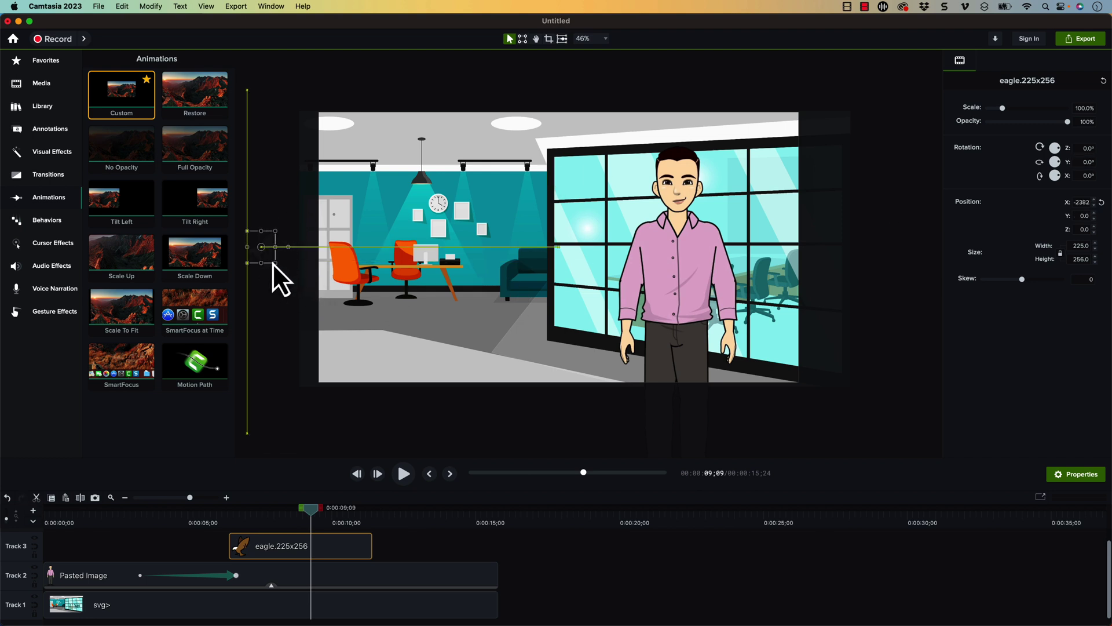
left_click(1081, 161)
type("180")
key("Return")
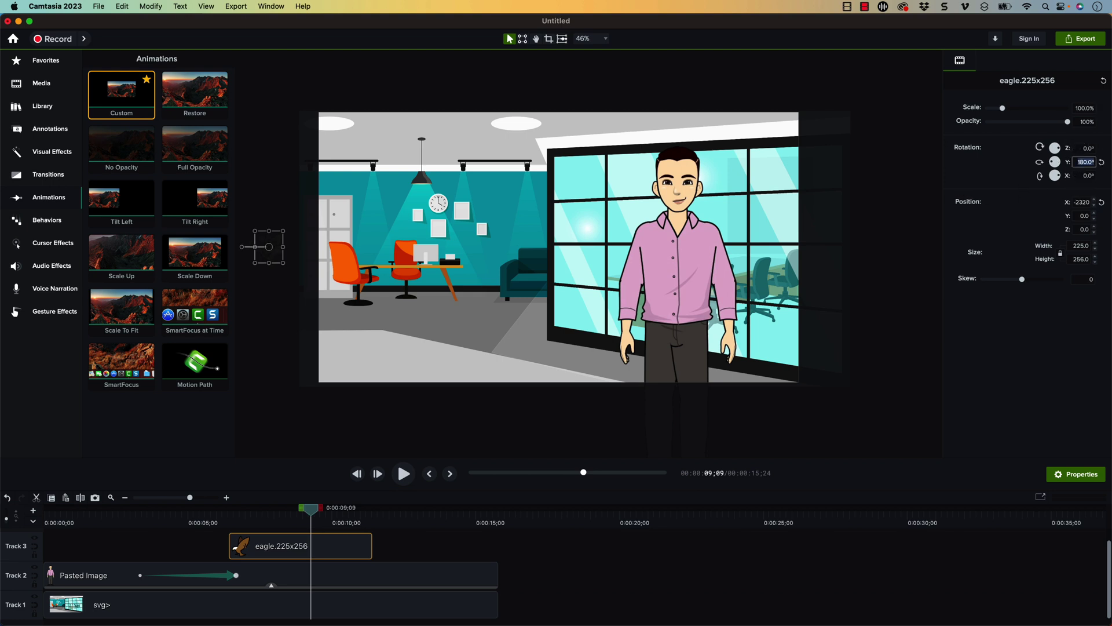
left_click_drag(272, 261, 429, 249)
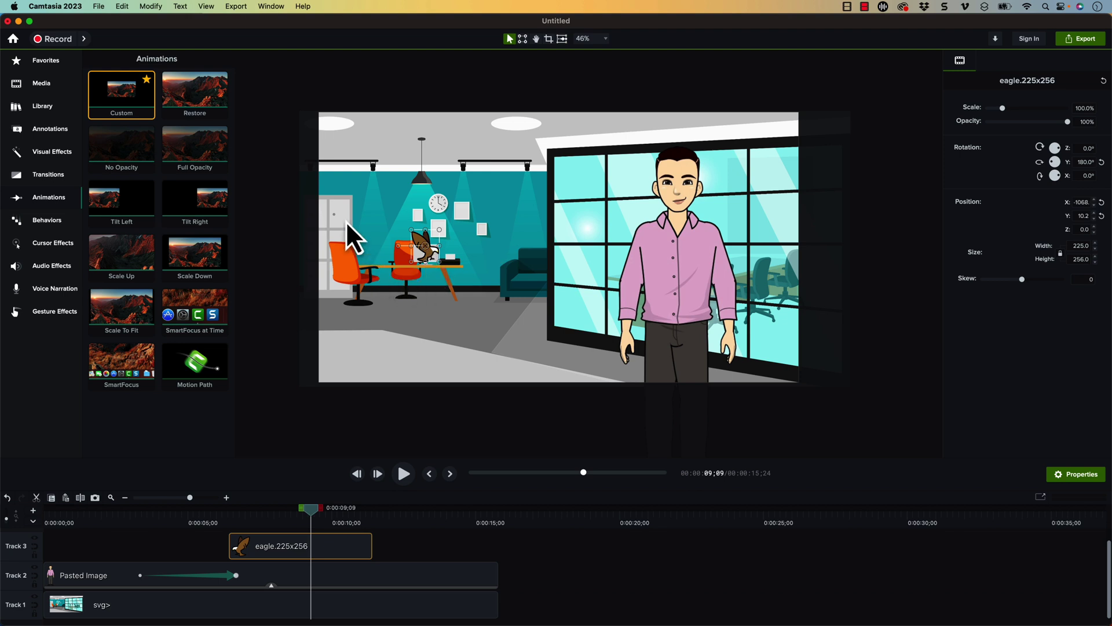
left_click_drag(428, 258, 275, 236)
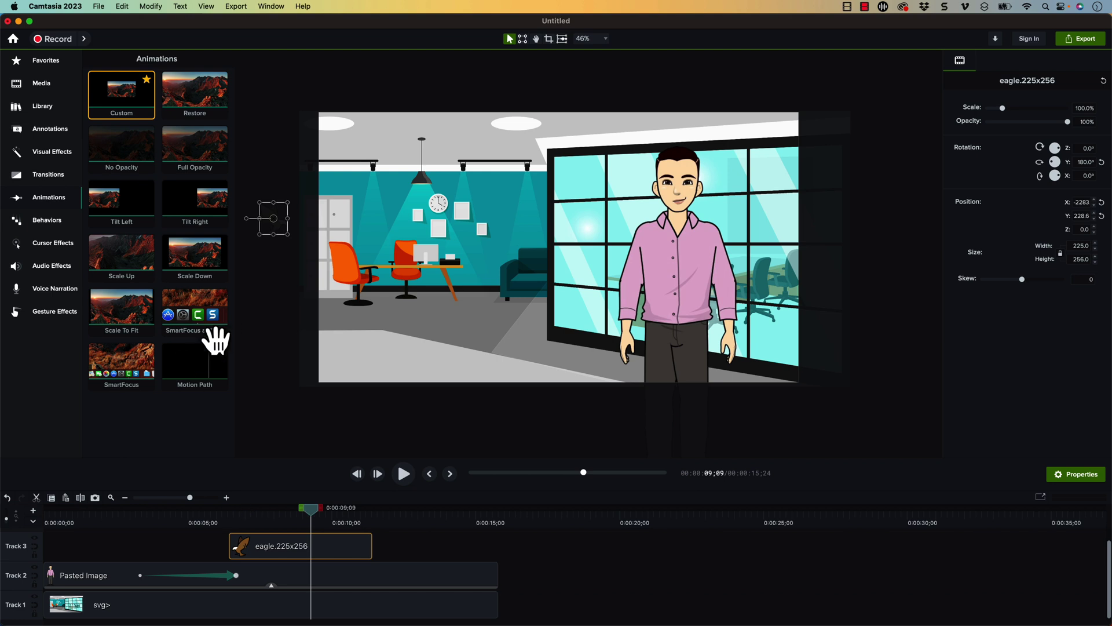
Apply a Motion Path to the eagle clip and stretch it from about 0:00:07 to 0:00:10
left_click_drag(199, 380, 291, 551)
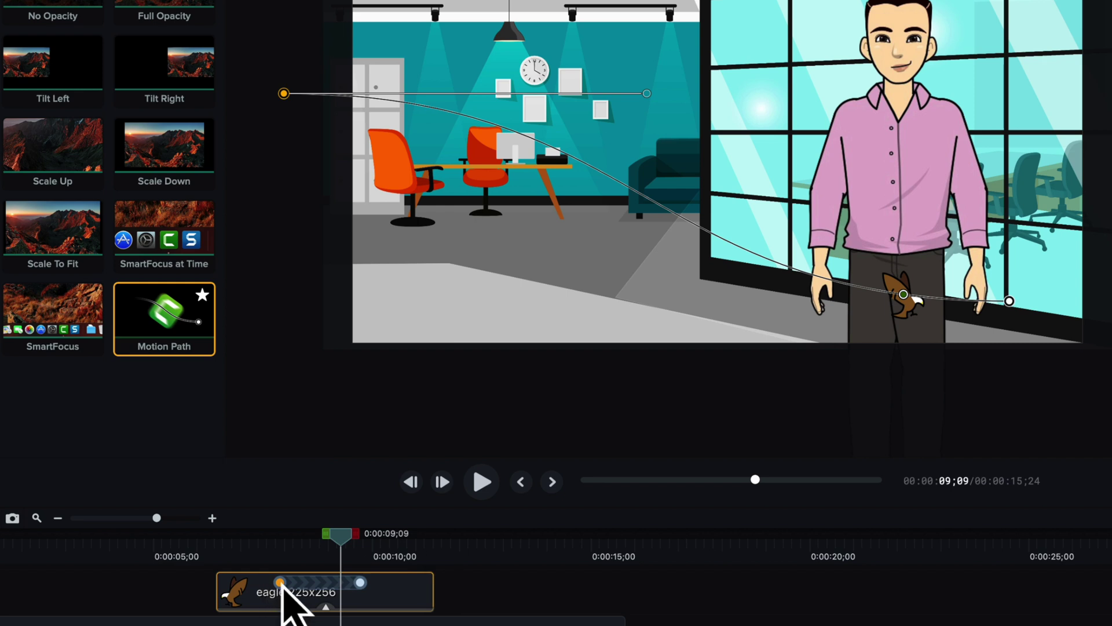
left_click_drag(281, 582, 250, 584)
left_click_drag(360, 582, 371, 582)
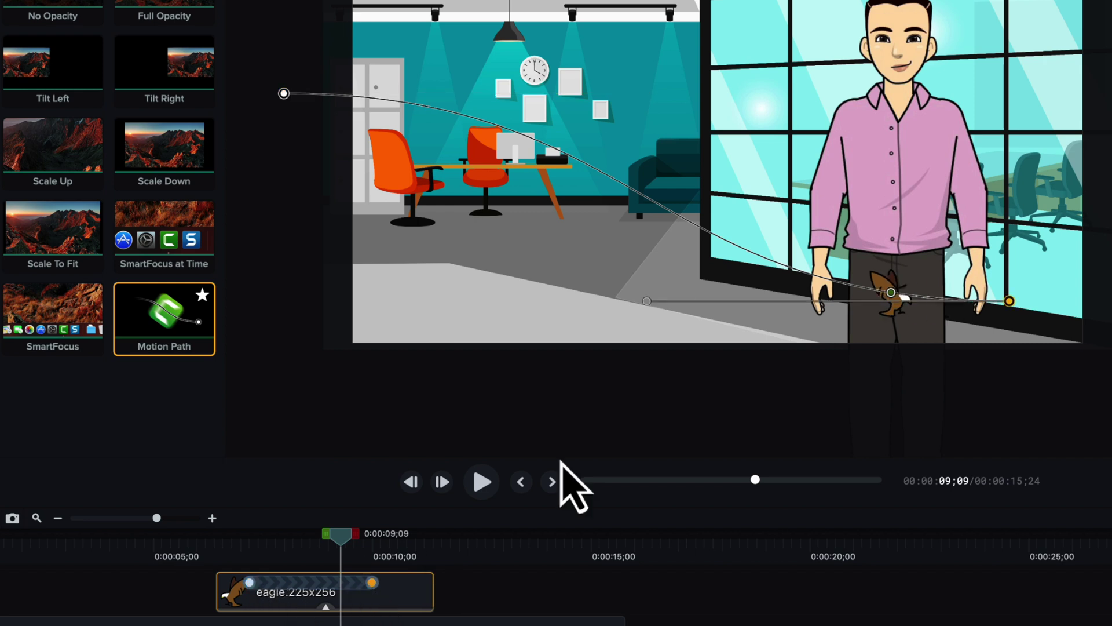
Extend the eagle's path beyond the canvas's right edge, bending it upward at the start and downward before the end
left_click_drag(1008, 303, 1111, 167)
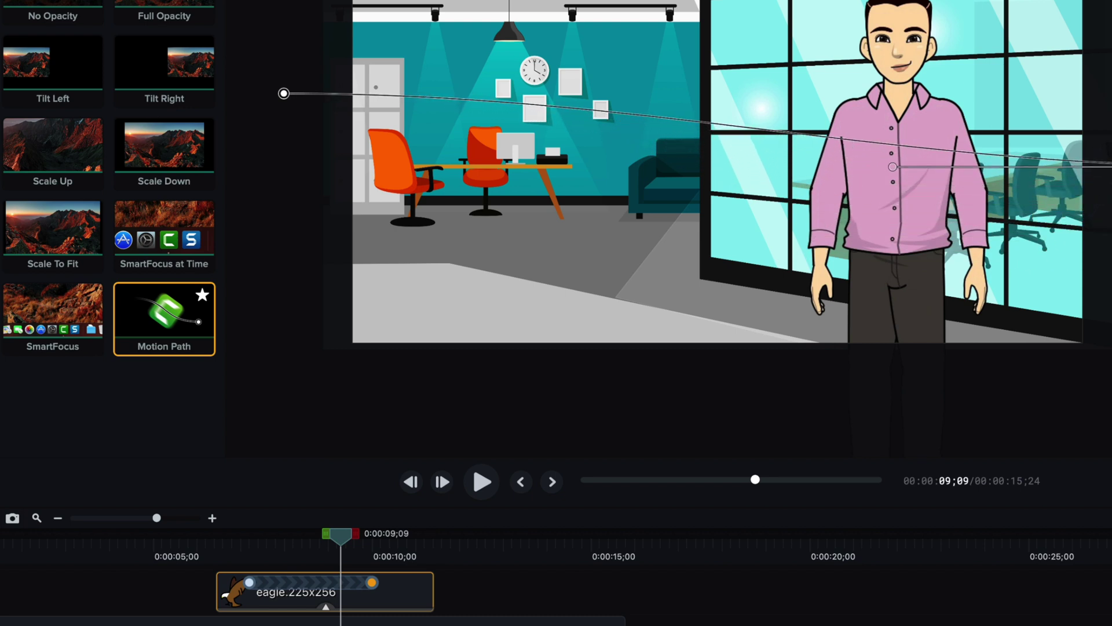
left_click_drag(894, 167, 878, 314)
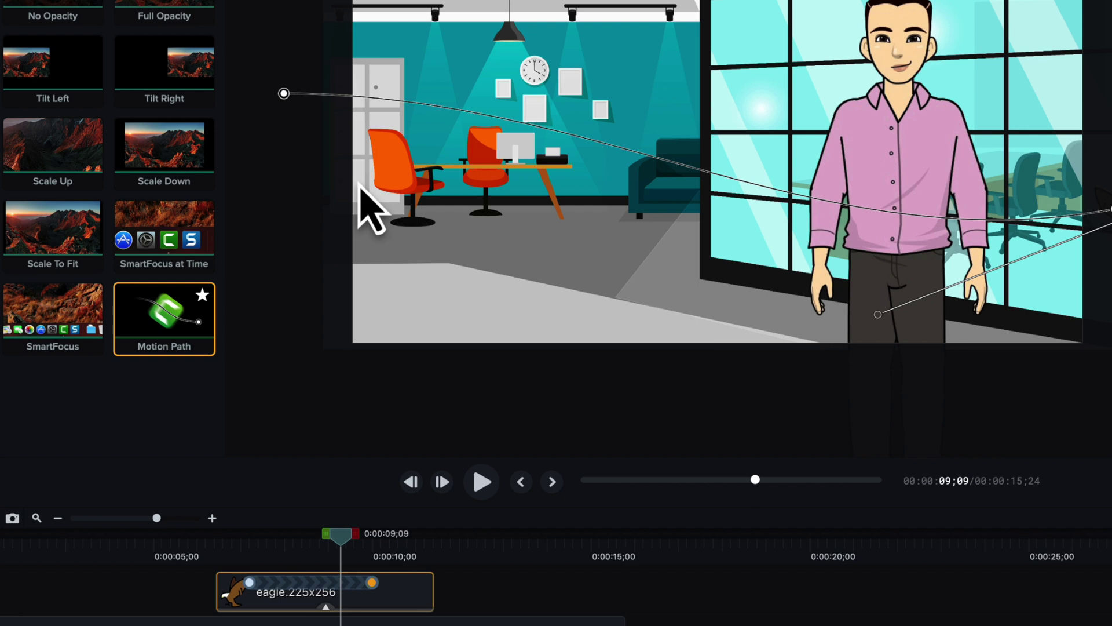
left_click_drag(284, 93, 376, 0)
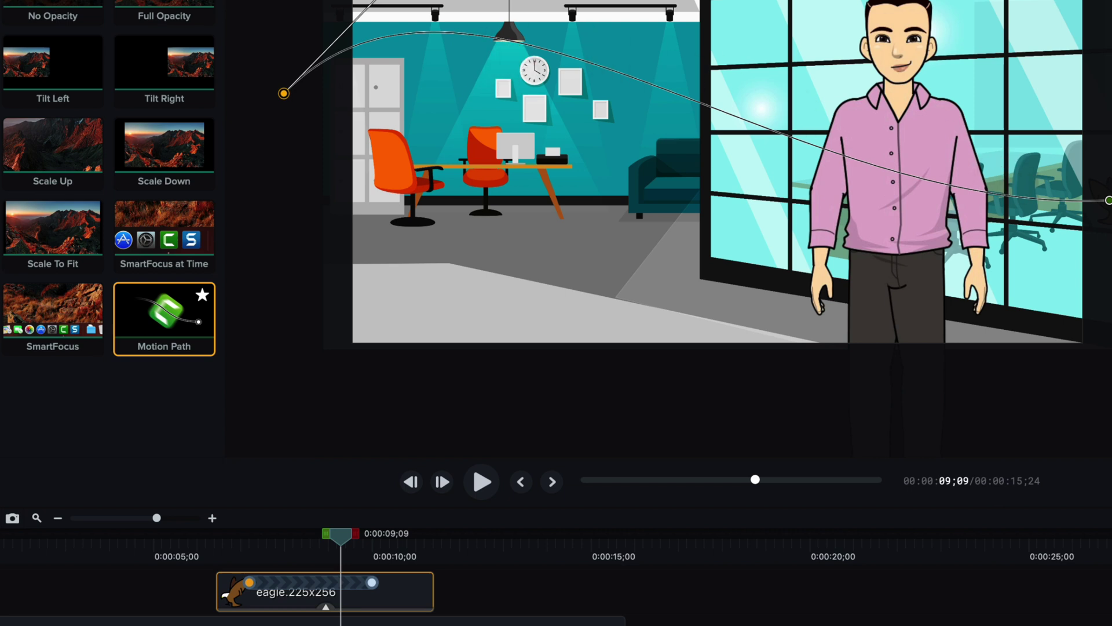
Move the playhead to 0:00:08;12, check the easing options and enable Auto Orient for the eagle's motion path
left_click_drag(318, 541, 286, 501)
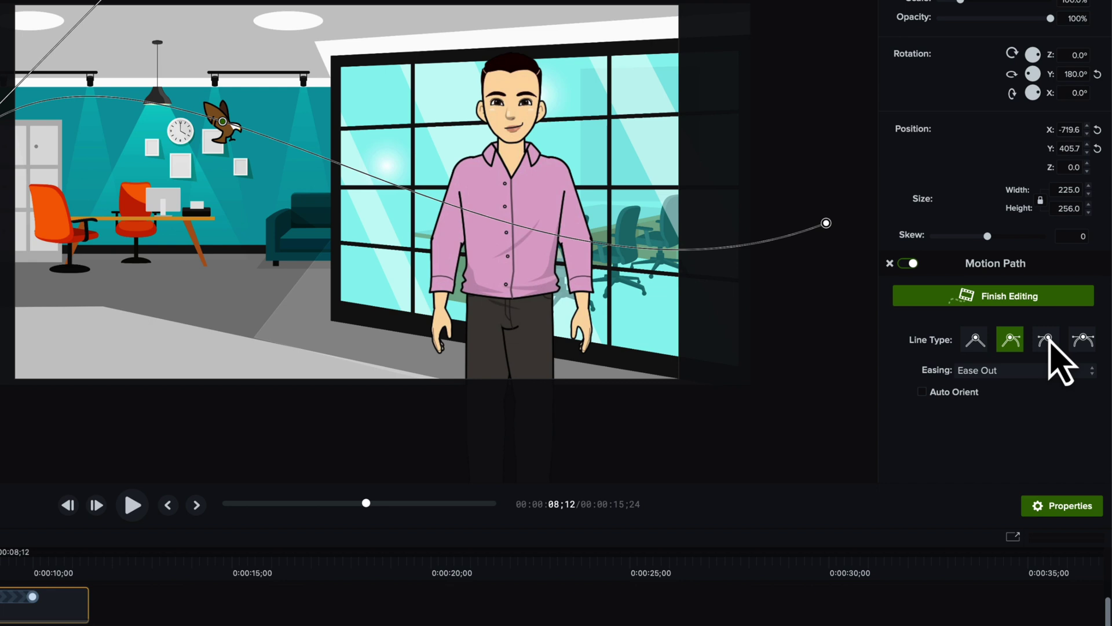
left_click(1011, 373)
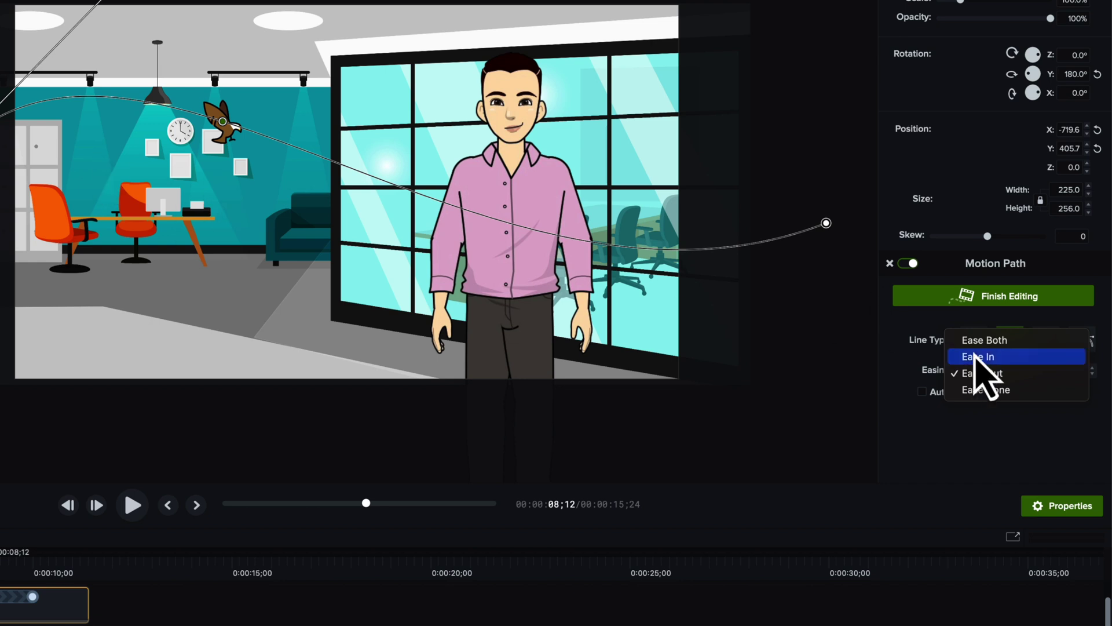
left_click(963, 422)
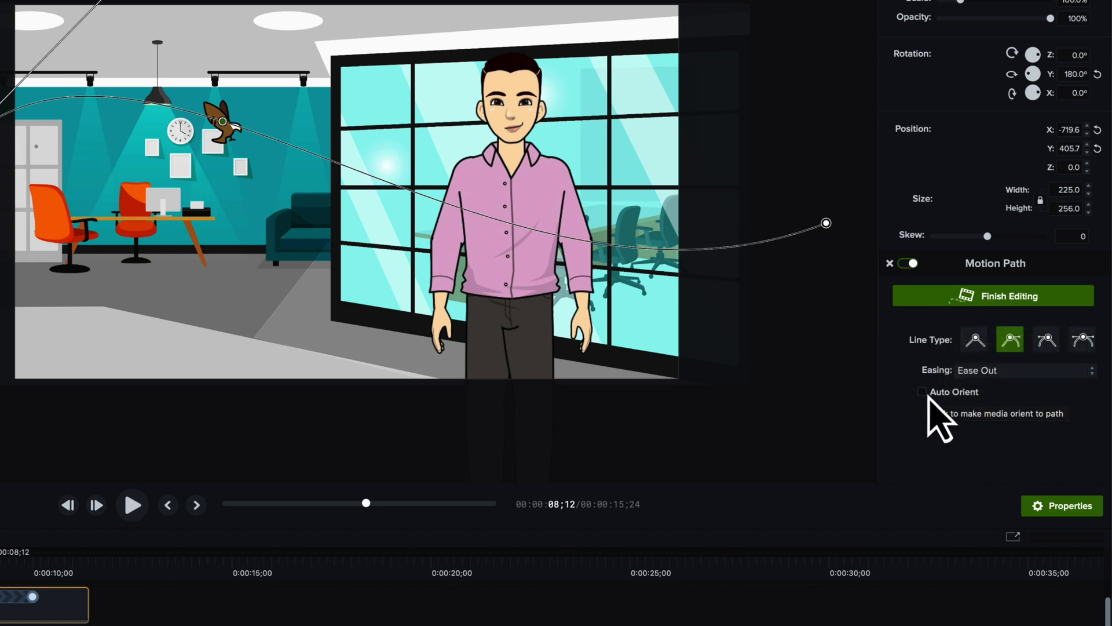
left_click(922, 392)
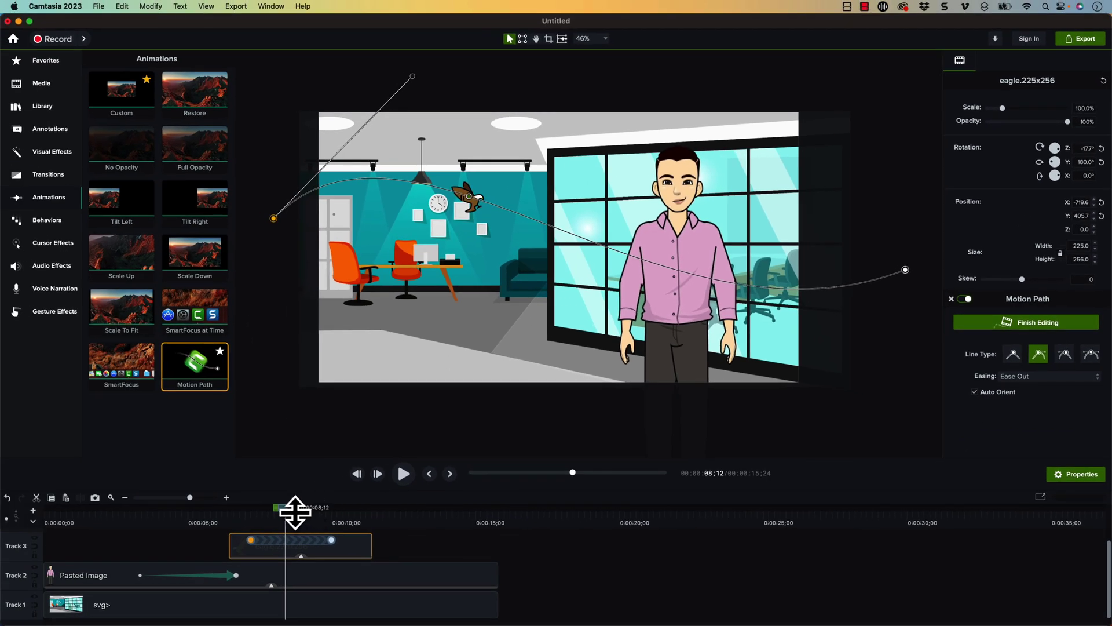
Scrub the playhead back and forth through the eagle's motion path, examining its orientation along the curve, and stop at 0:00:09;12
left_click_drag(293, 514, 260, 514)
left_click_drag(264, 507, 277, 507)
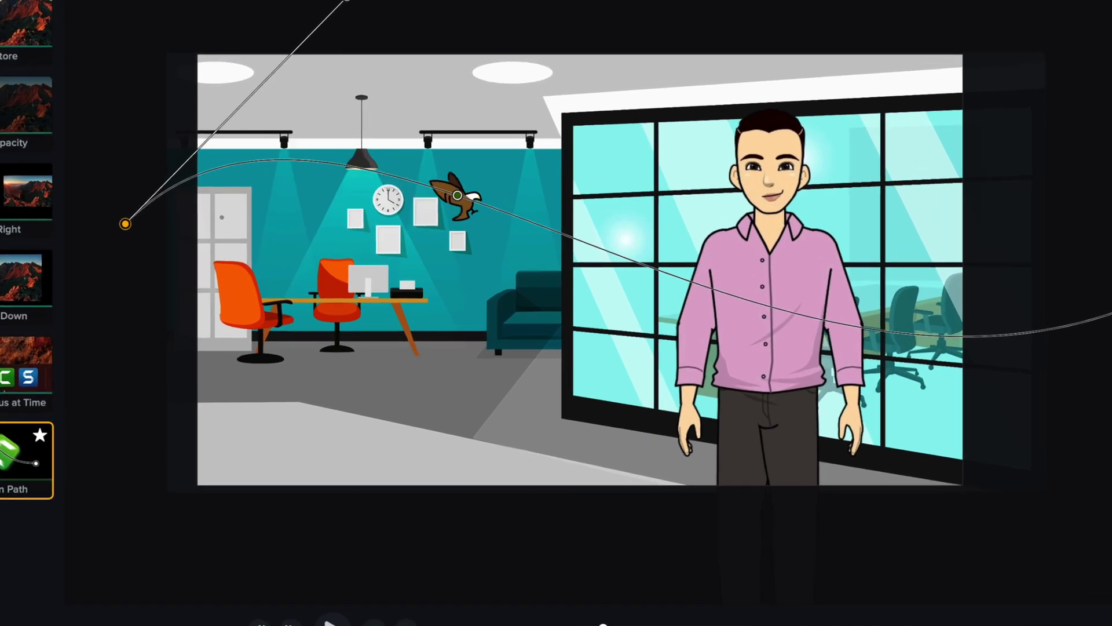
mouse_move(602, 624)
left_mouse_down()
mouse_move(615, 625)
mouse_move(600, 624)
left_mouse_up()
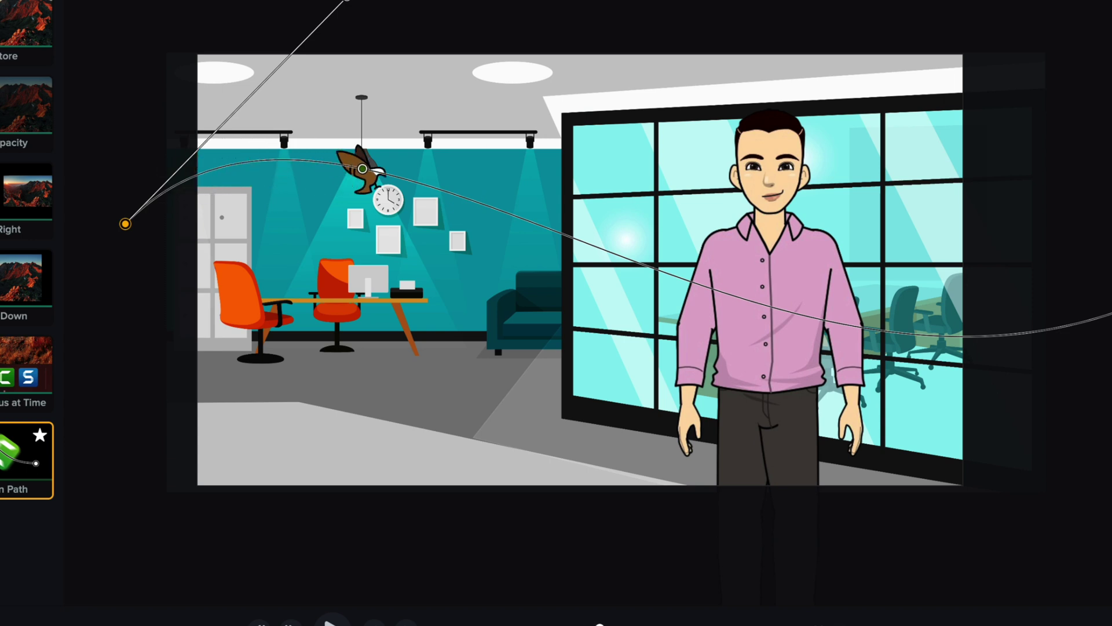
left_click(361, 152)
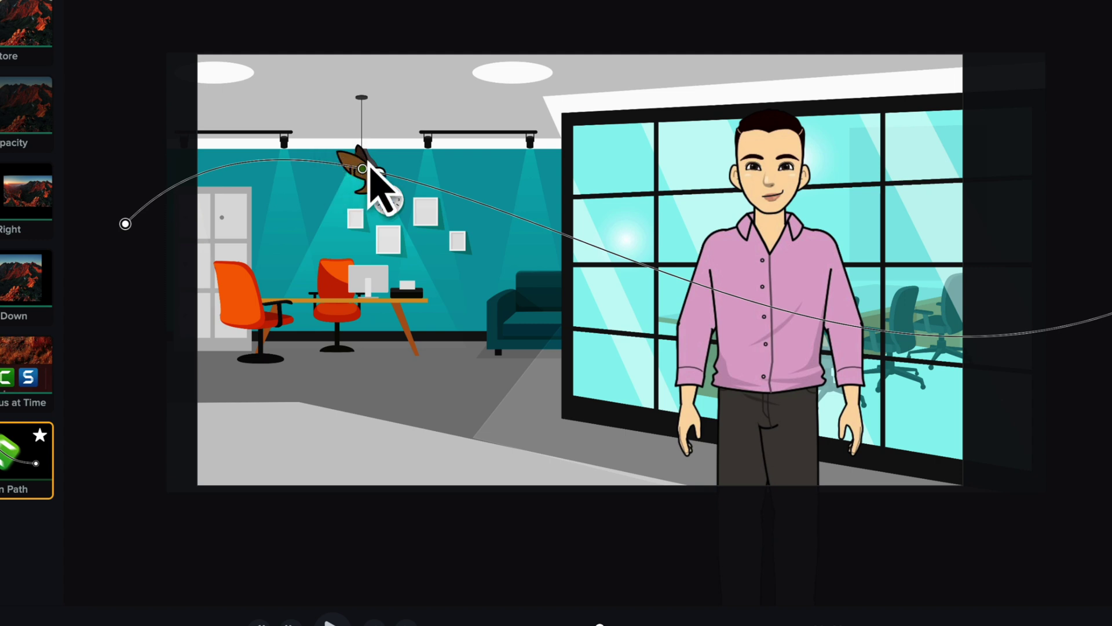
left_click_drag(600, 624, 618, 624)
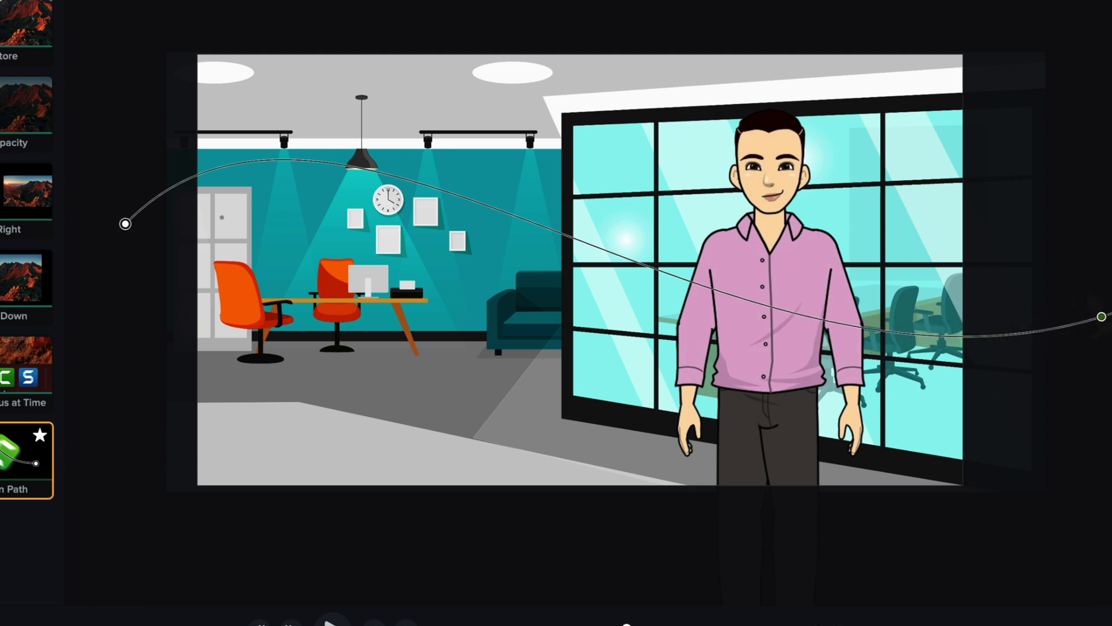
left_click_drag(622, 624, 595, 624)
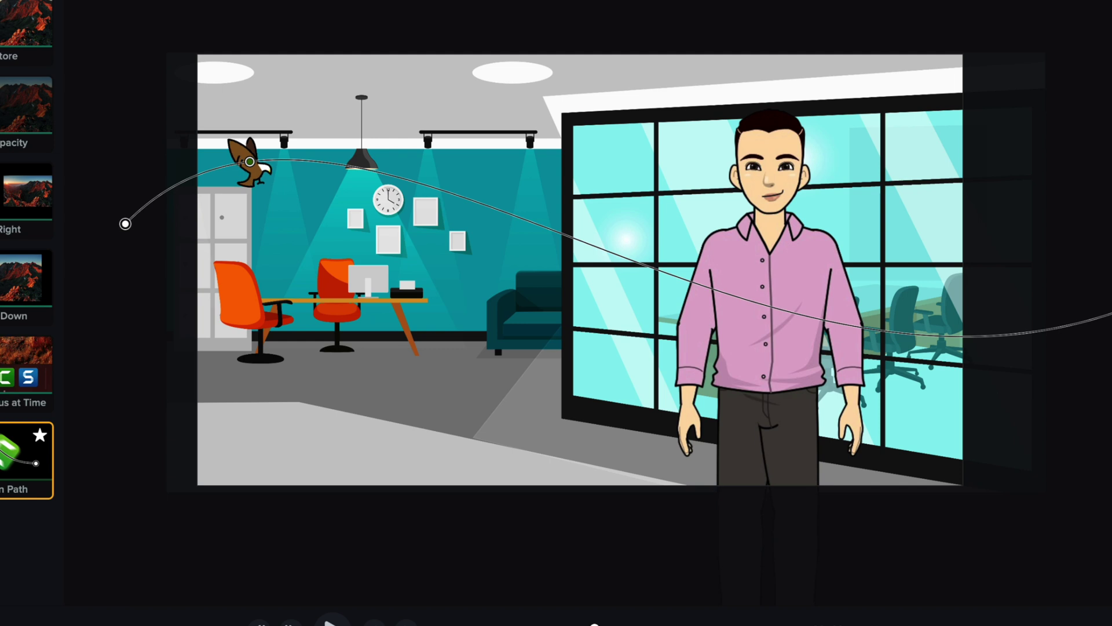
mouse_move(585, 624)
left_mouse_down()
mouse_move(618, 625)
mouse_move(600, 625)
left_mouse_up()
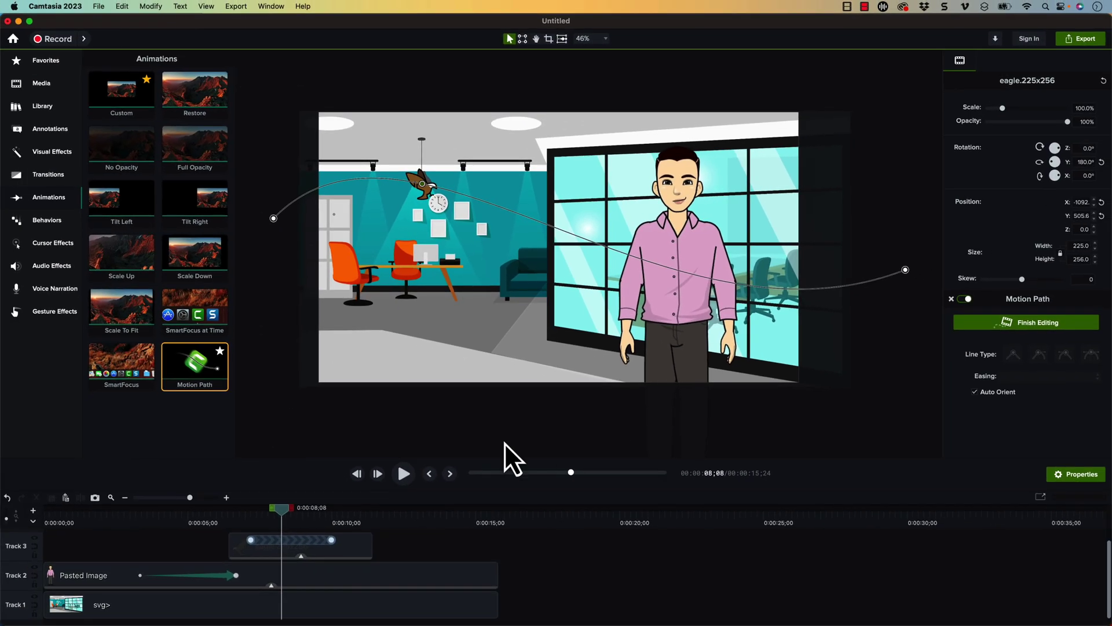
left_click_drag(290, 509, 320, 506)
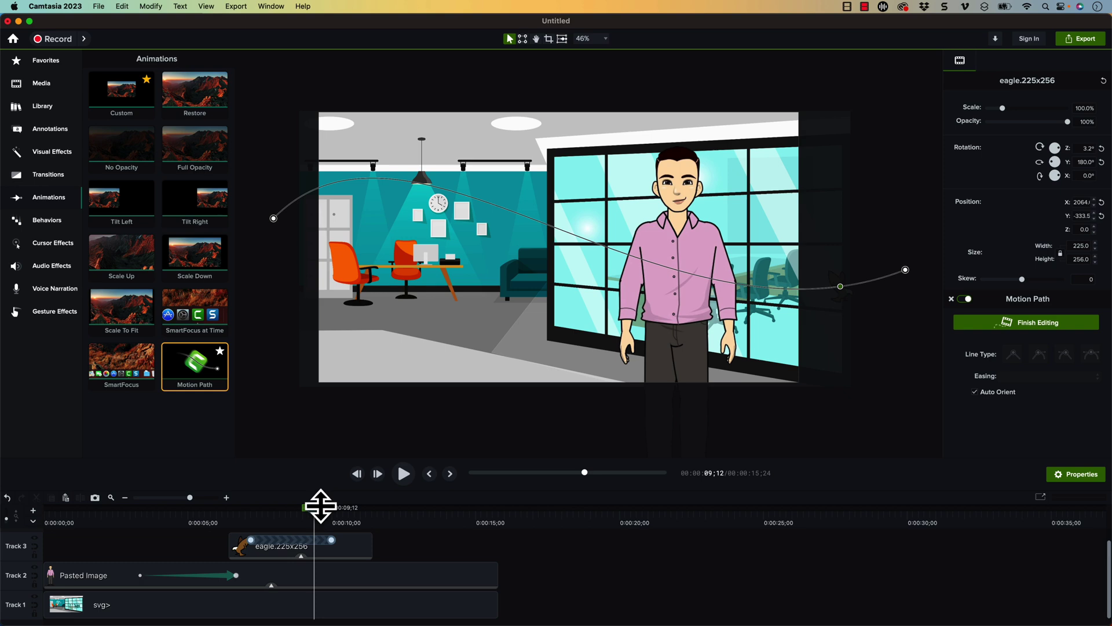